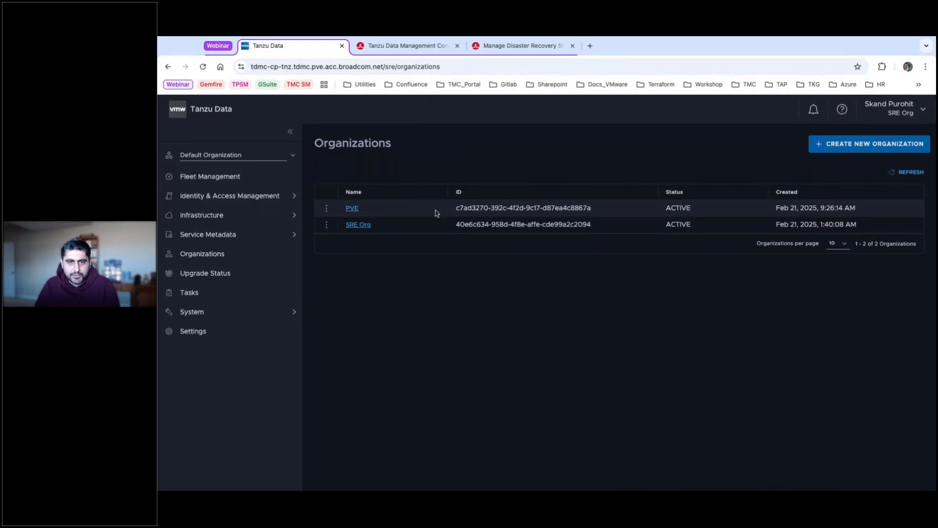
Switch to the PVE organization and open the Identities list under Identity & Access Management.
click(911, 110)
click(833, 178)
click(782, 201)
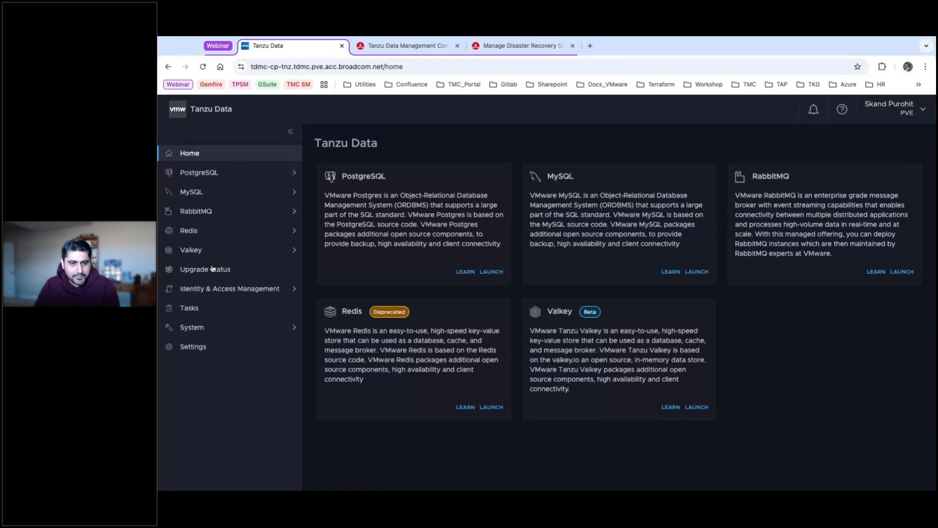
click(209, 292)
click(195, 309)
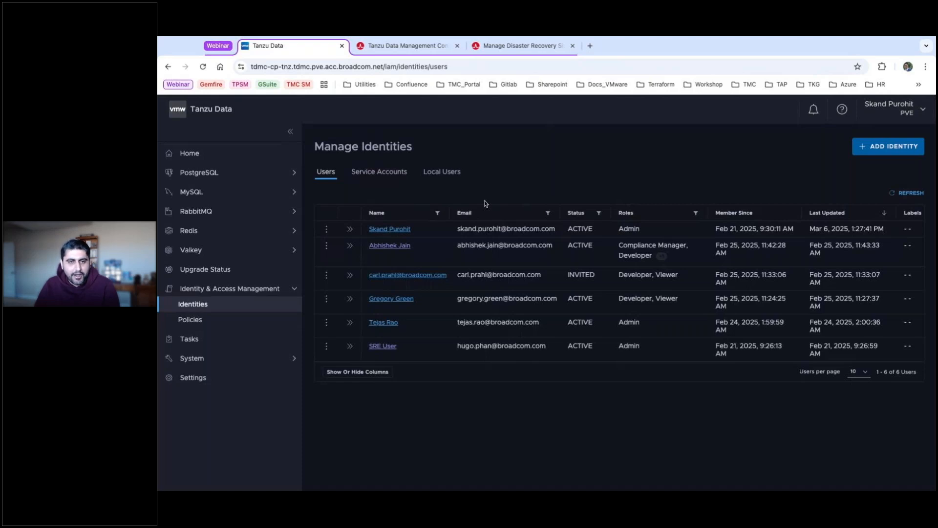
Review the Service Accounts, Local Users and Users tabs, then return to the Home page.
click(377, 177)
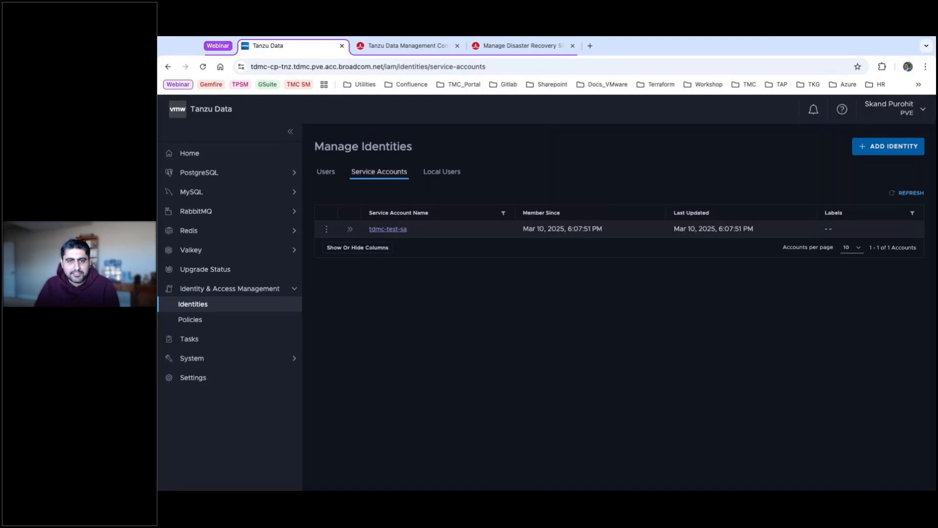
click(443, 174)
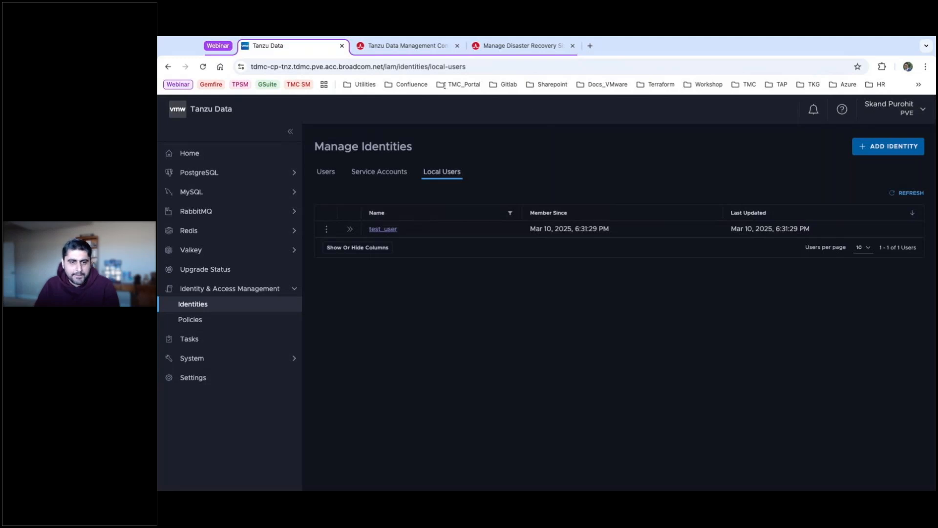
click(324, 172)
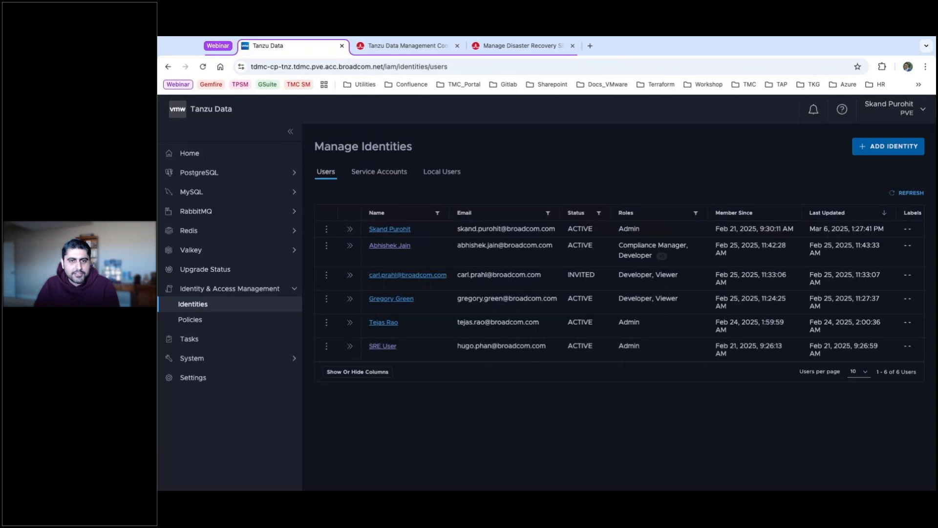
click(209, 154)
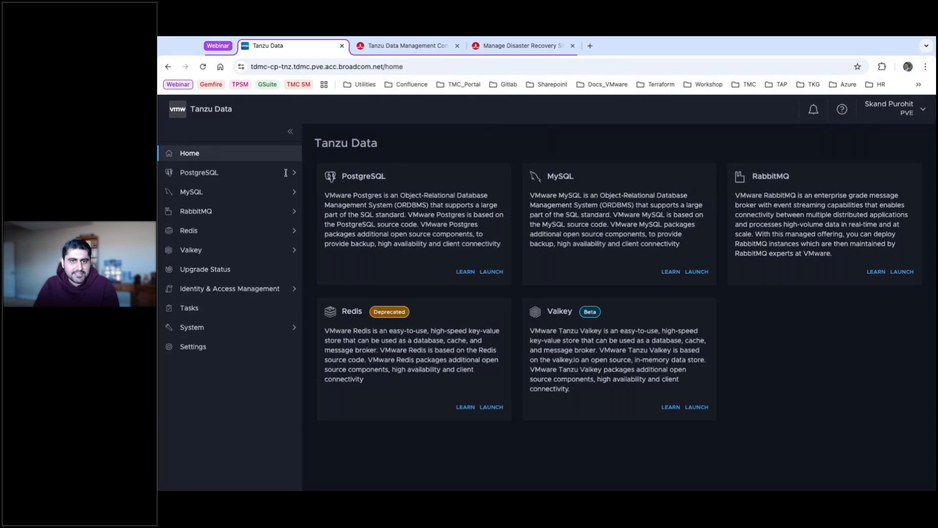
Go to PostgreSQL Instances and start creating a new instance.
click(209, 179)
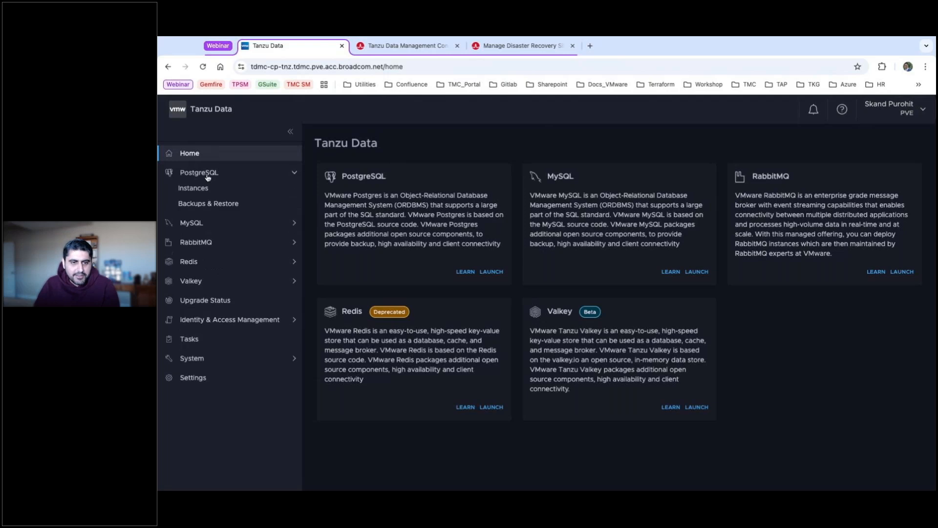
click(194, 188)
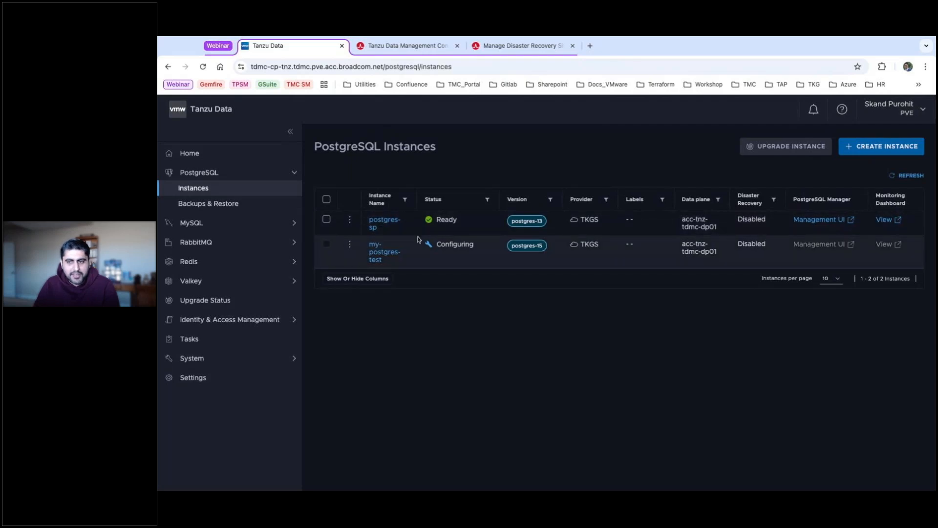
click(892, 148)
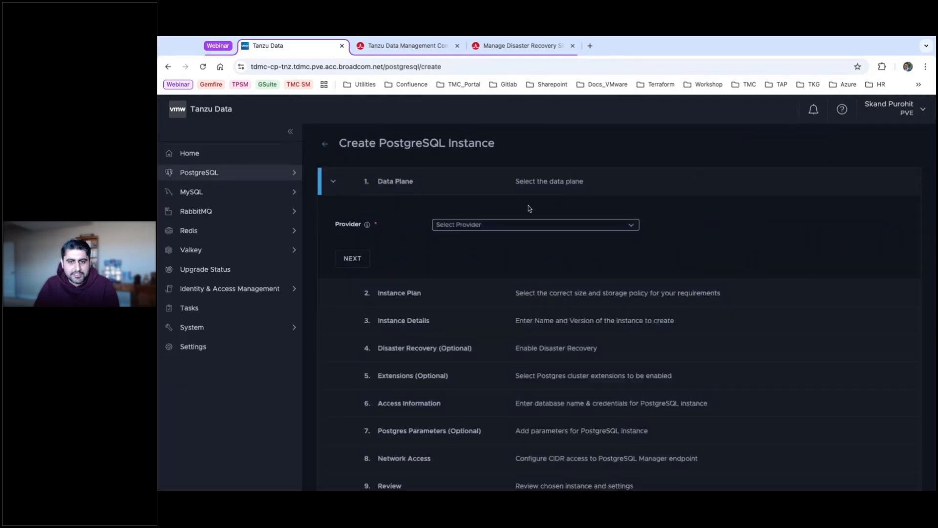
Choose the TKGS provider and shared data plane acc-tnz-tdmc-dp01, moving on to Instance Plan.
click(633, 226)
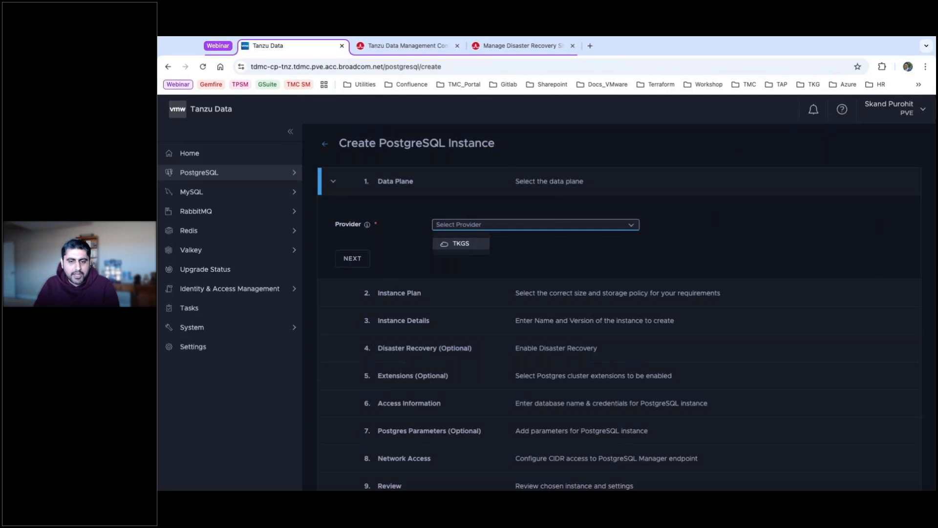
click(461, 243)
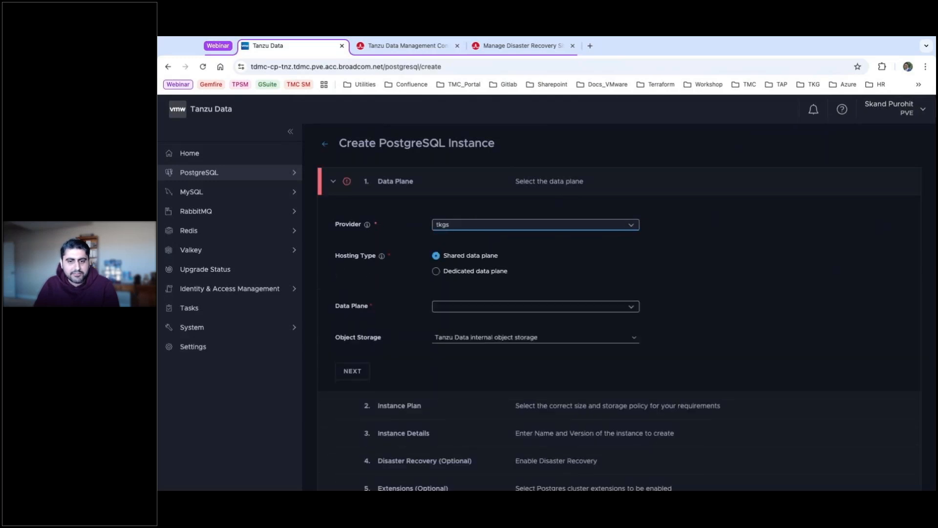
scroll(491, 256, down, 2)
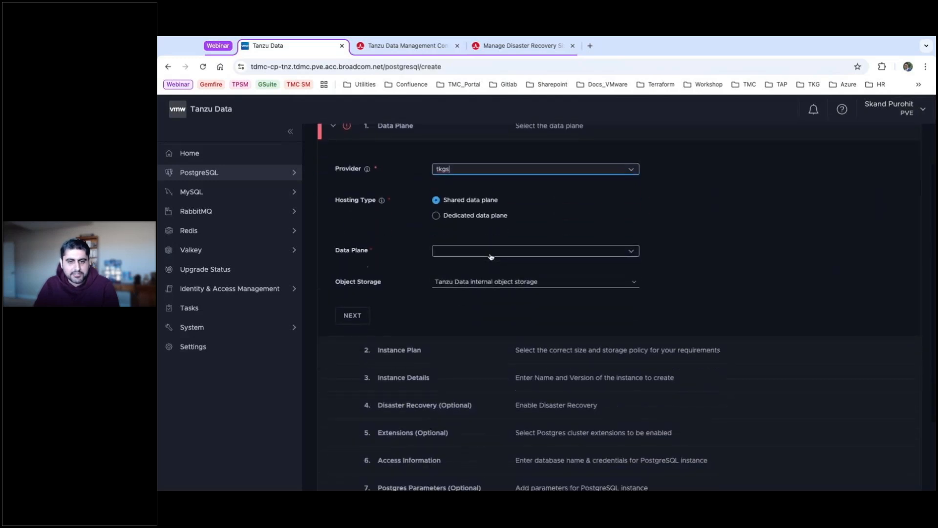
scroll(491, 257, down, 1)
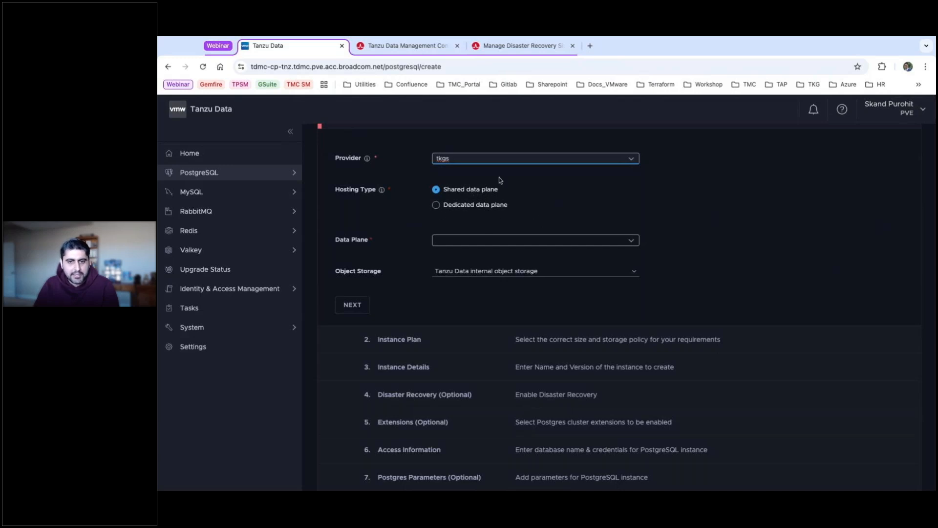
click(631, 240)
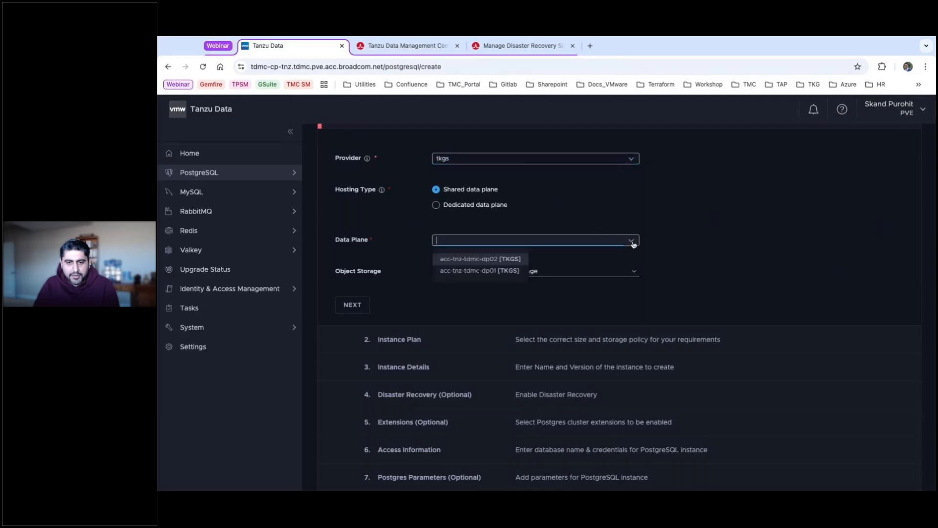
click(480, 271)
scroll(555, 234, down, 2)
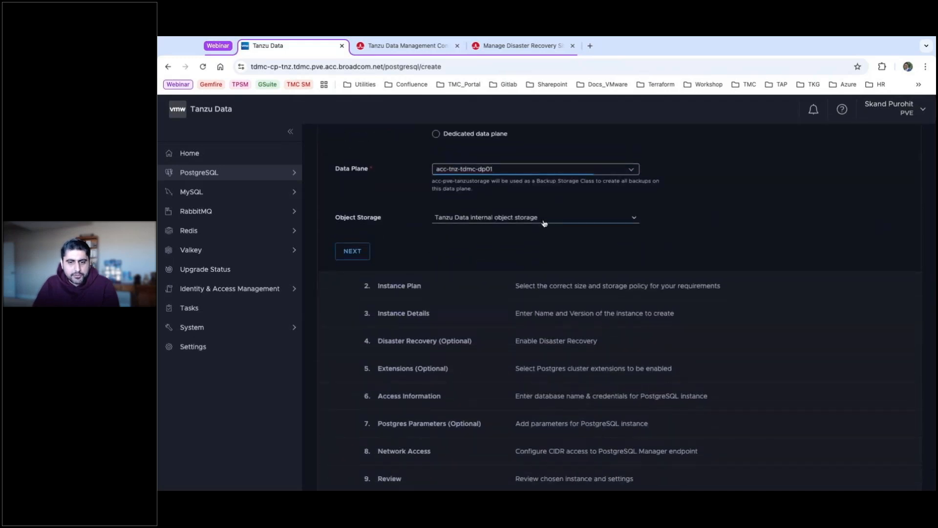
click(351, 250)
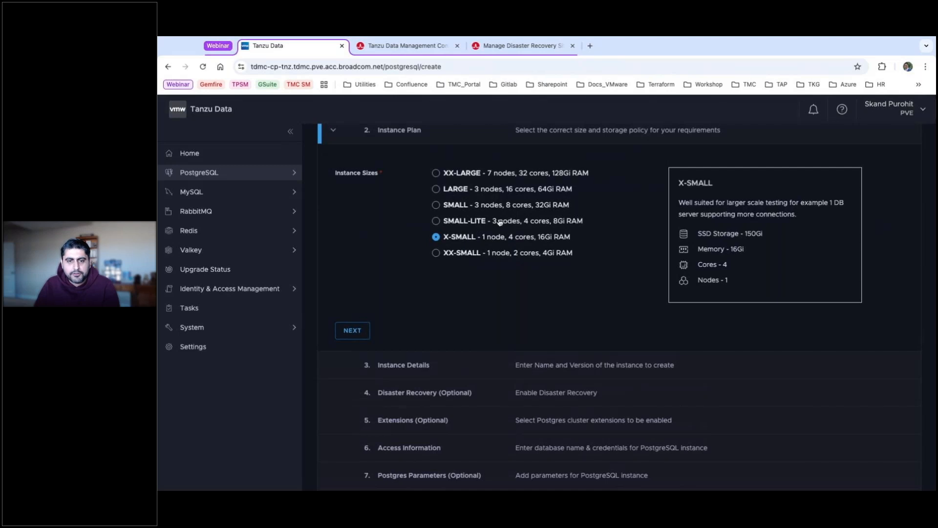
Select the XX-SMALL plan (1 node, 2 cores, 4Gi RAM) and proceed to Instance Details.
click(439, 254)
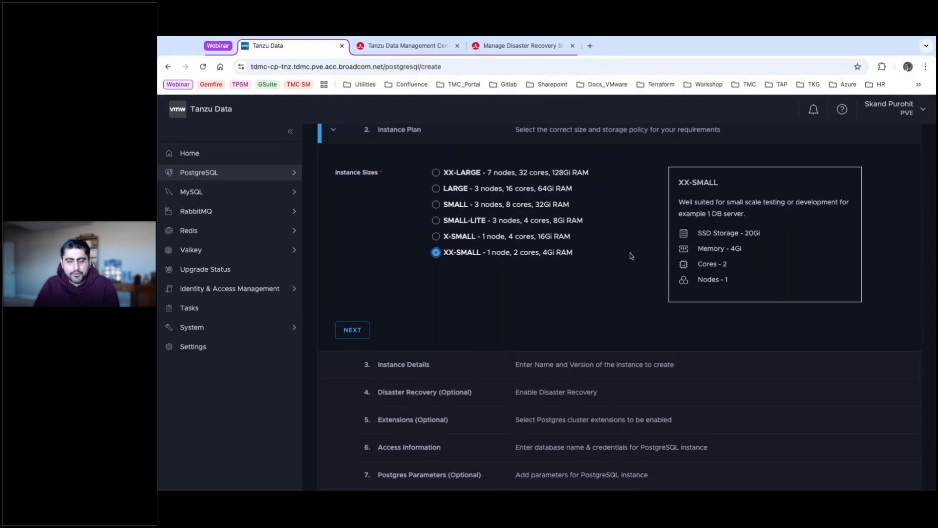
scroll(630, 253, down, 1)
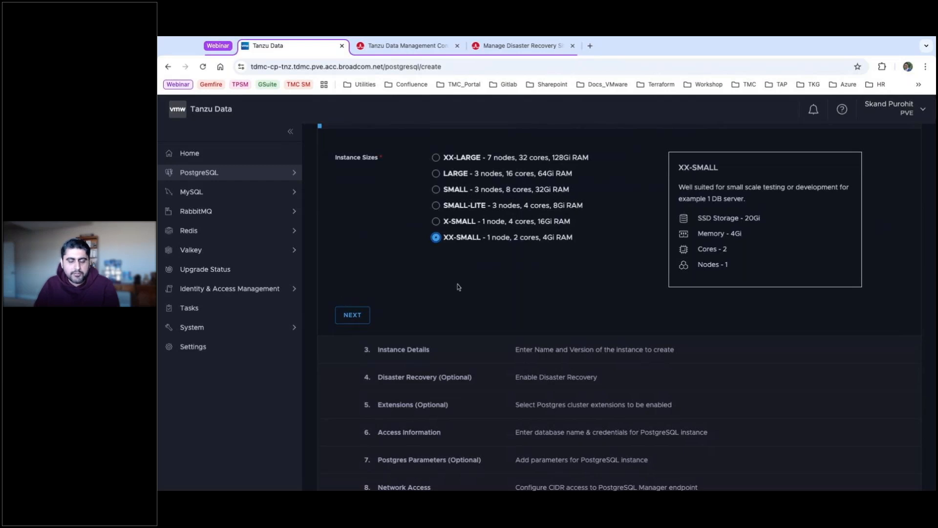
click(353, 316)
click(467, 186)
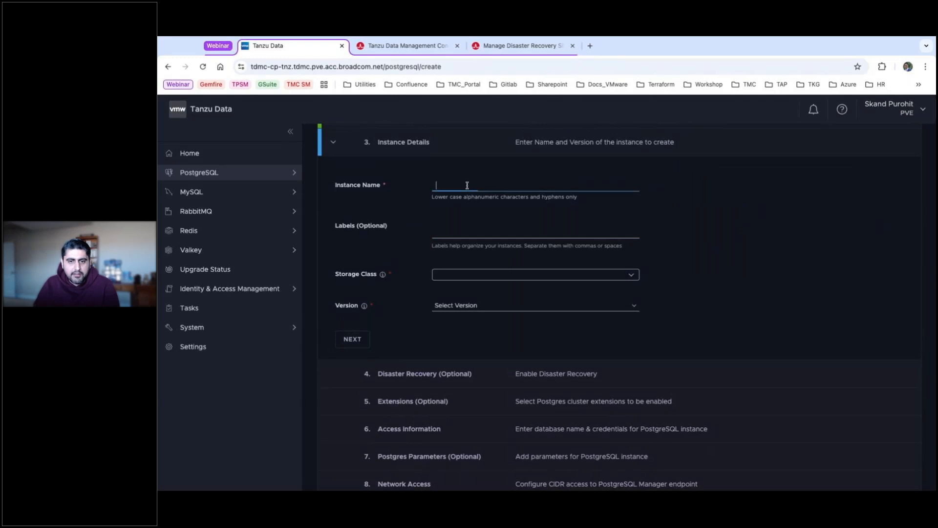
Name the instance webinar-ps with storage class acc-pve-tanzustorage and version postgres-13.
text(webina)
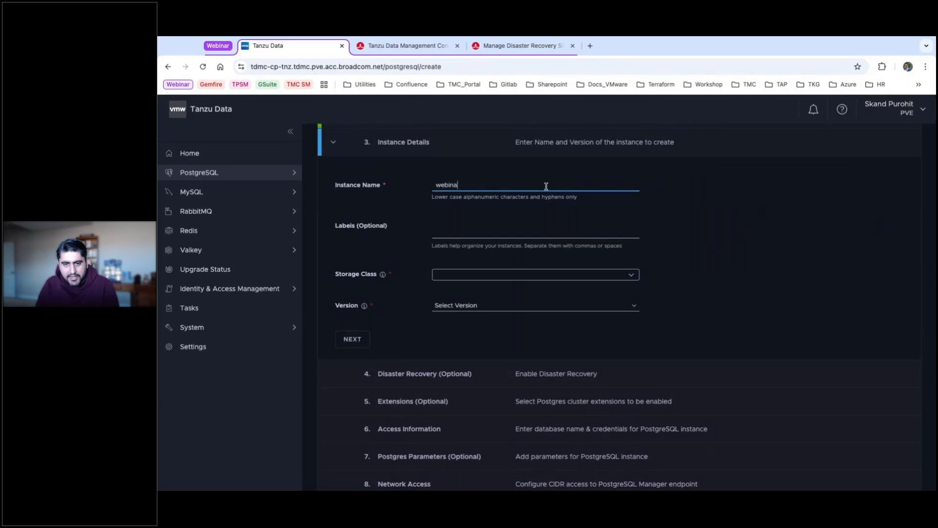
text(r-ps)
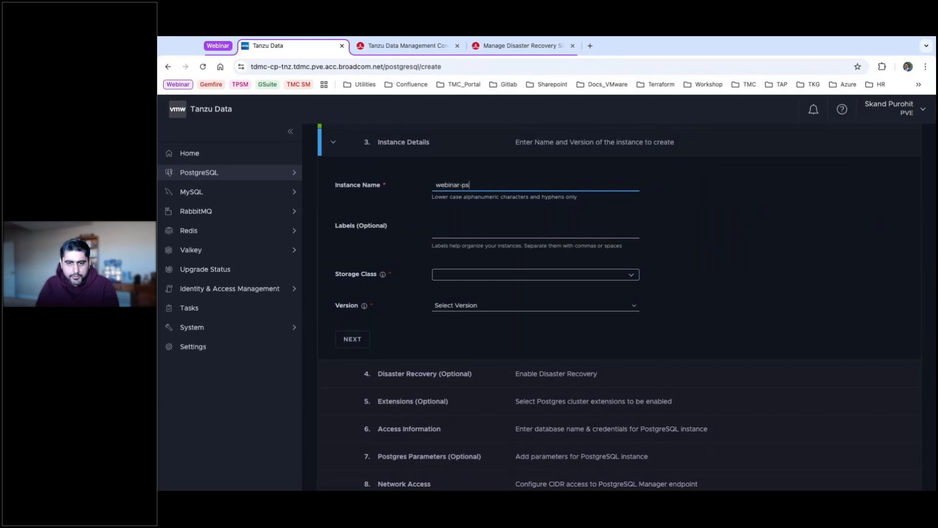
click(484, 270)
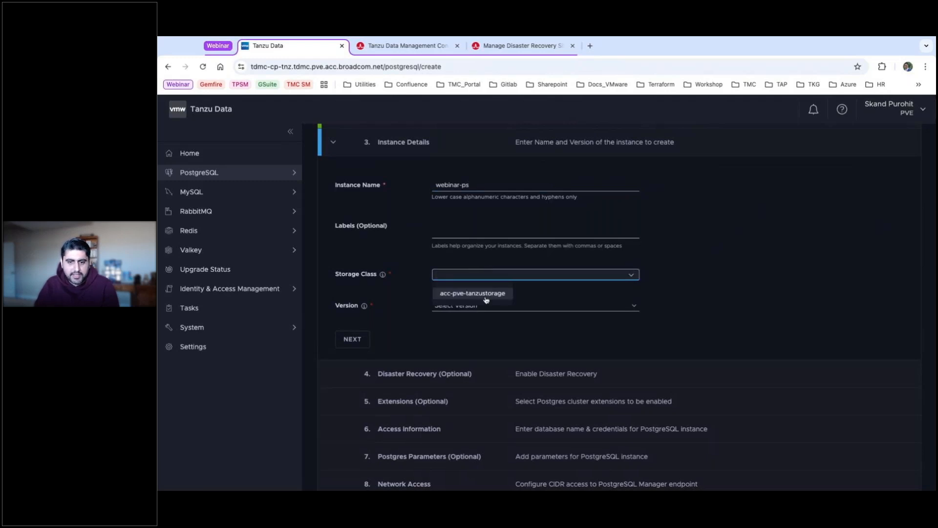
click(478, 295)
scroll(518, 305, down, 2)
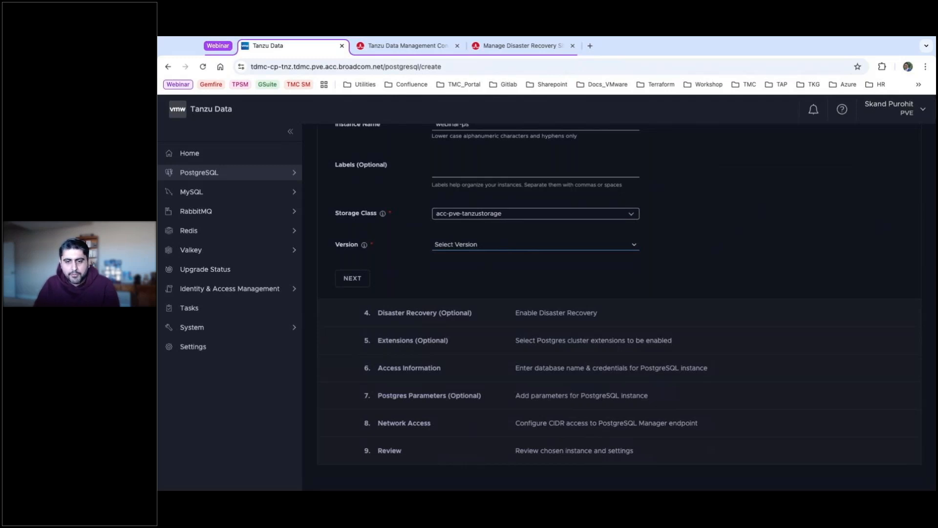
click(426, 268)
click(357, 281)
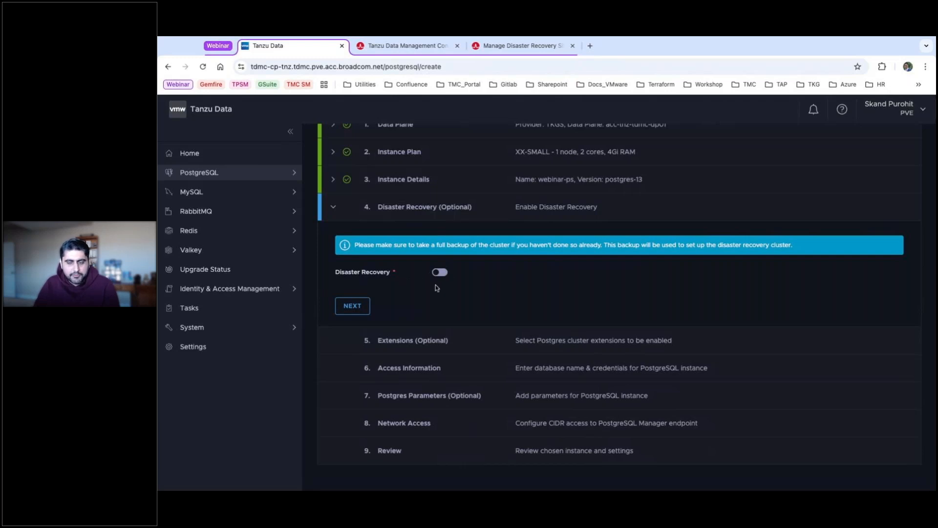
Leave disaster recovery disabled and enable the Pgbouncer extension.
click(367, 305)
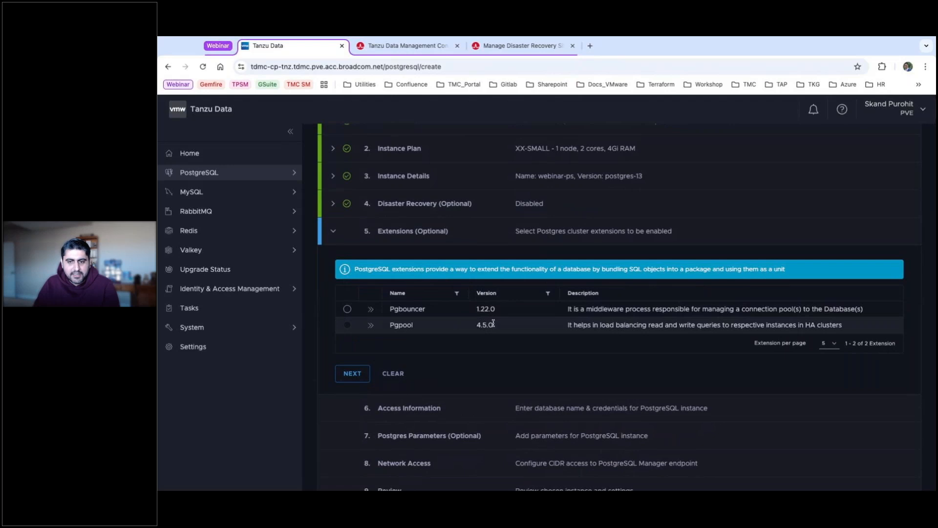
click(346, 308)
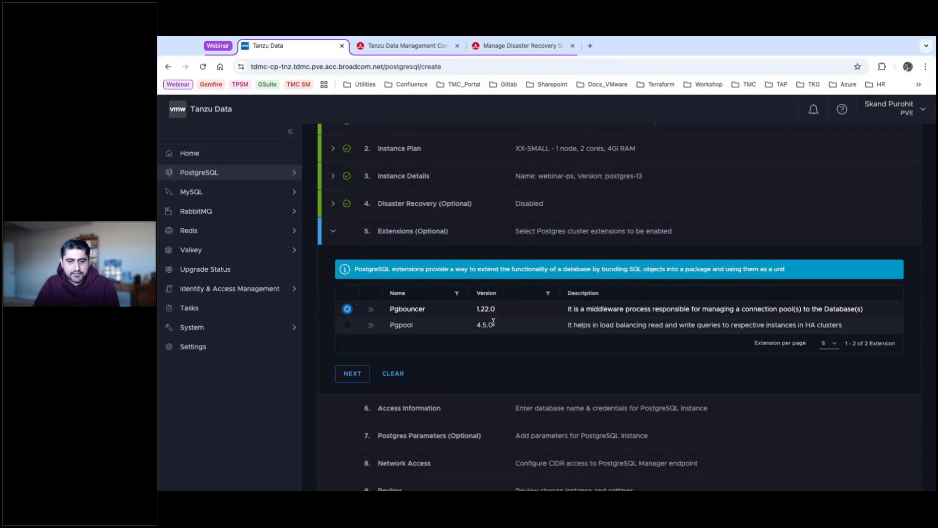
click(342, 376)
click(443, 299)
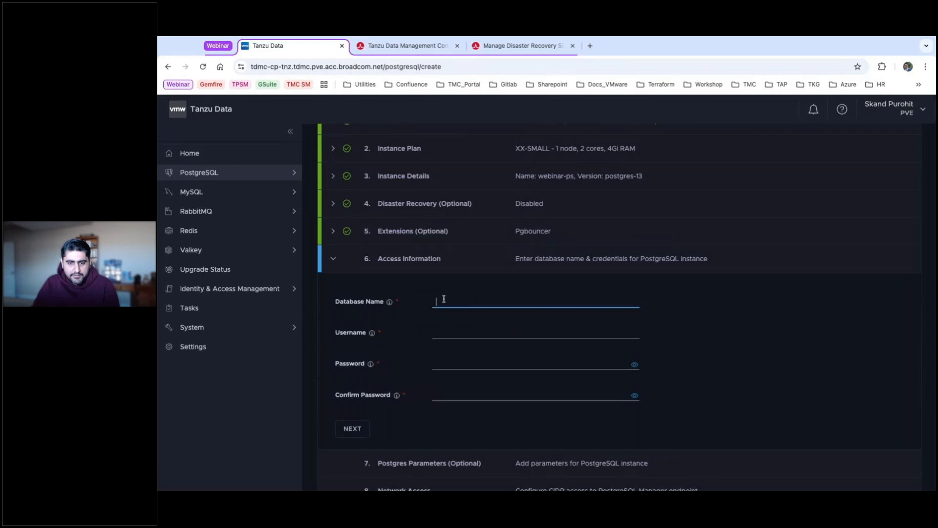
Set database name webinar-ps, username admin, and enter and confirm the password.
text(webinar-ps)
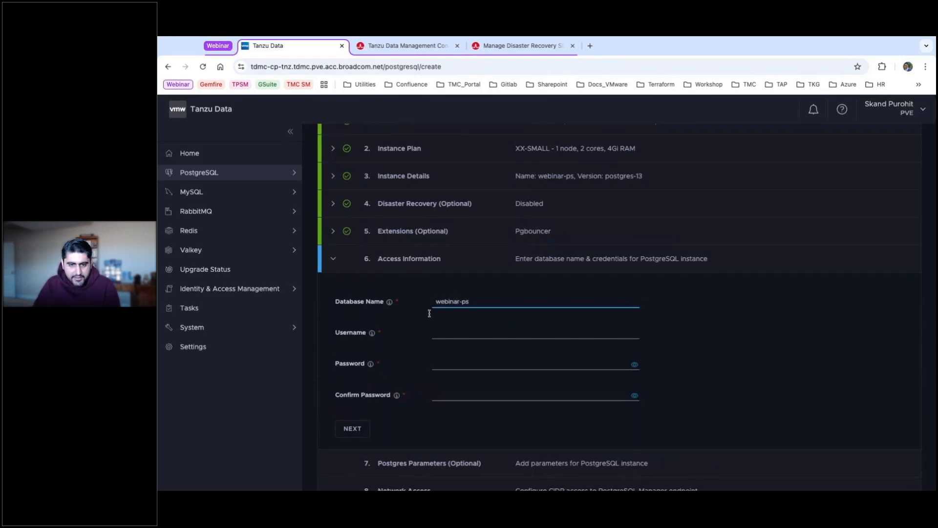
click(448, 331)
text(admin)
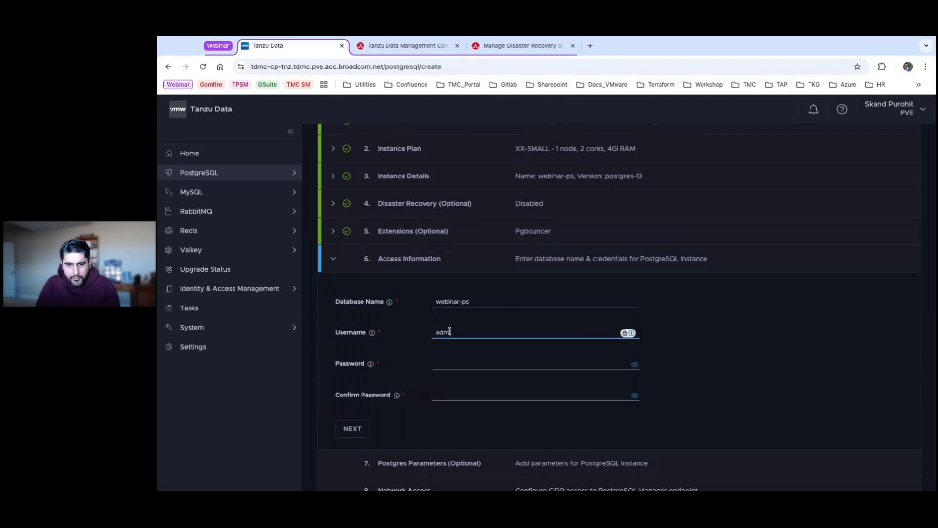
key(Tab)
click(478, 363)
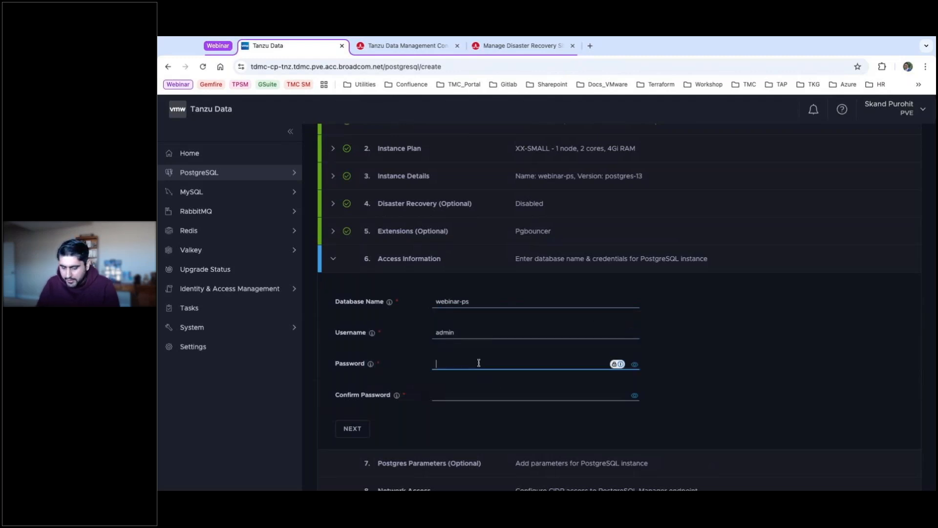
text(********)
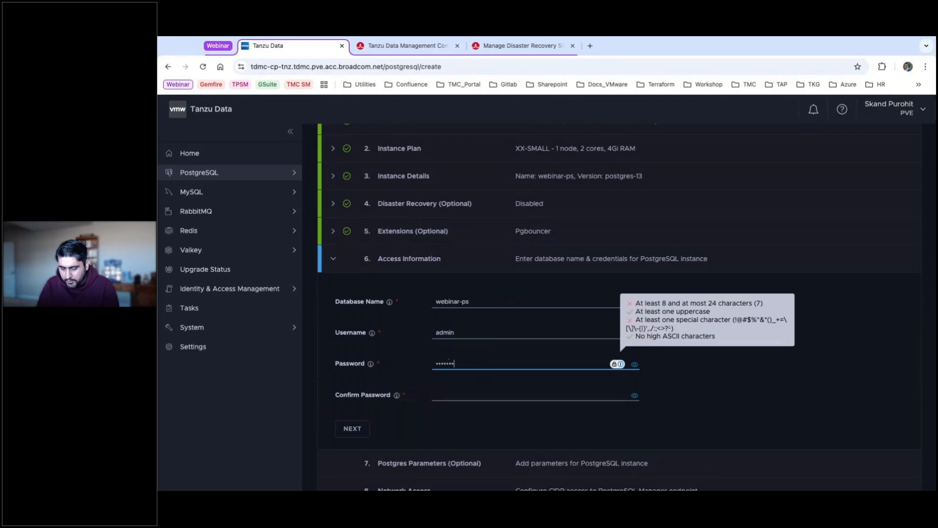
click(484, 394)
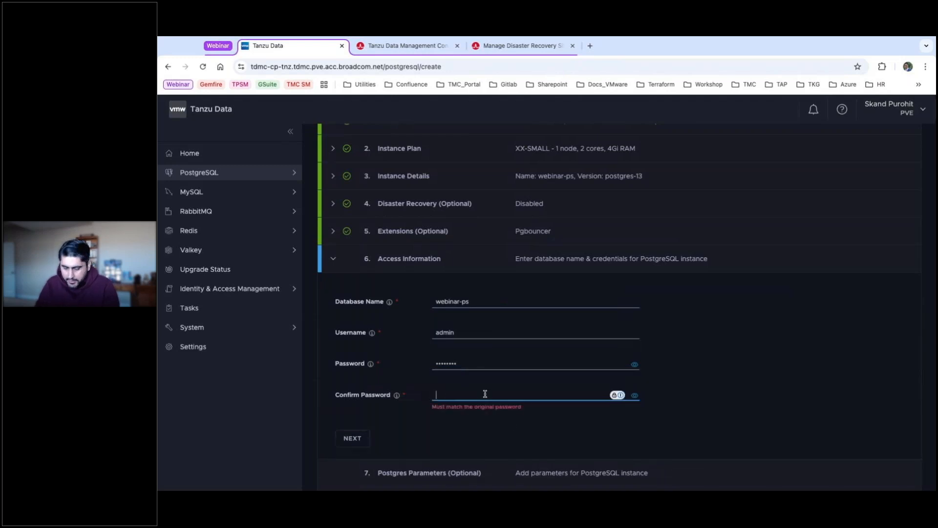
text(********)
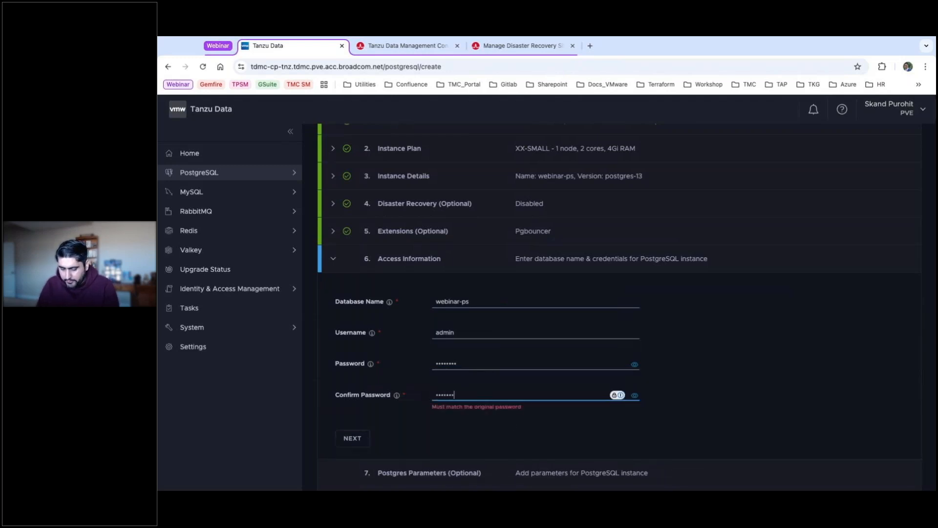
click(360, 430)
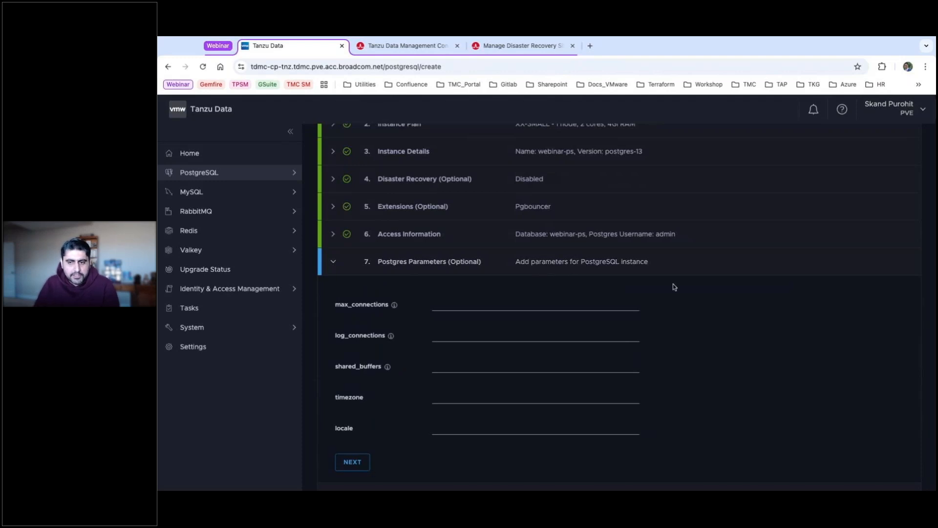
Skip Postgres Parameters with no parameters added.
scroll(670, 303, down, 1)
scroll(670, 306, down, 1)
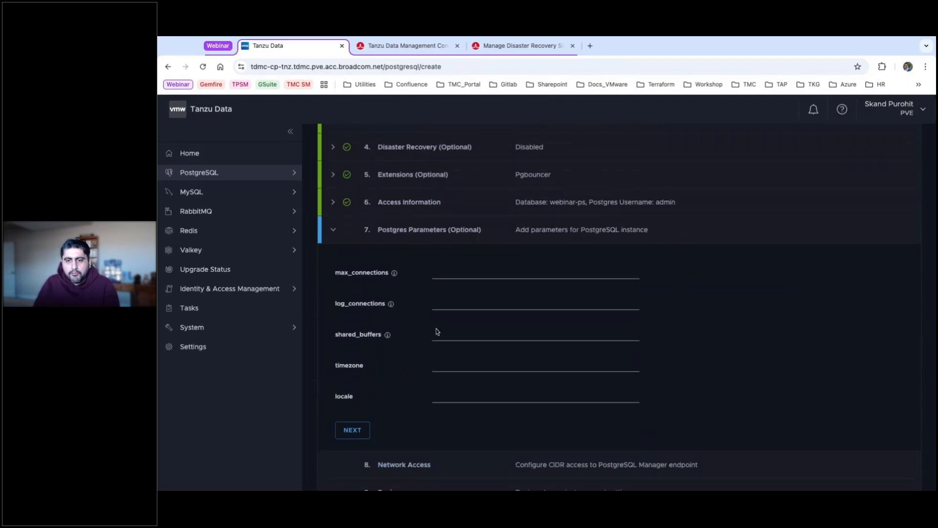
scroll(424, 371, down, 1)
scroll(424, 371, down, 1)
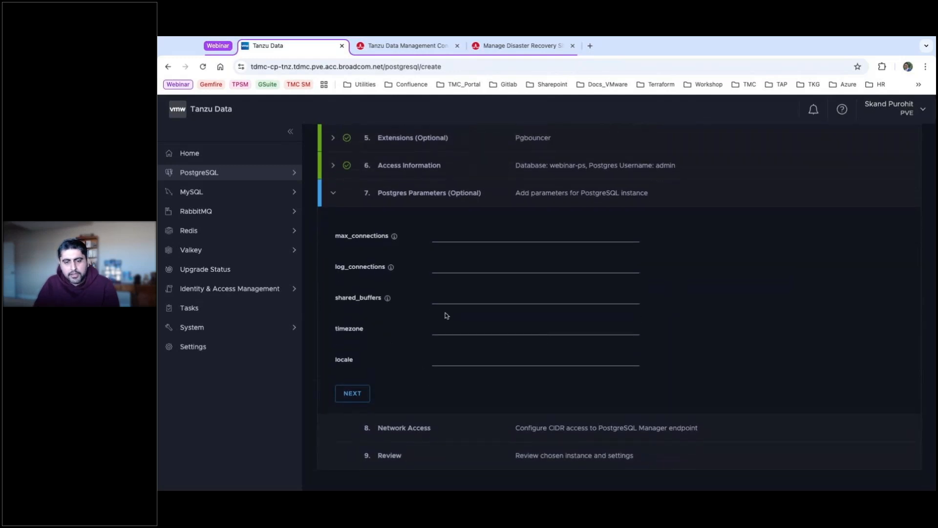
click(358, 393)
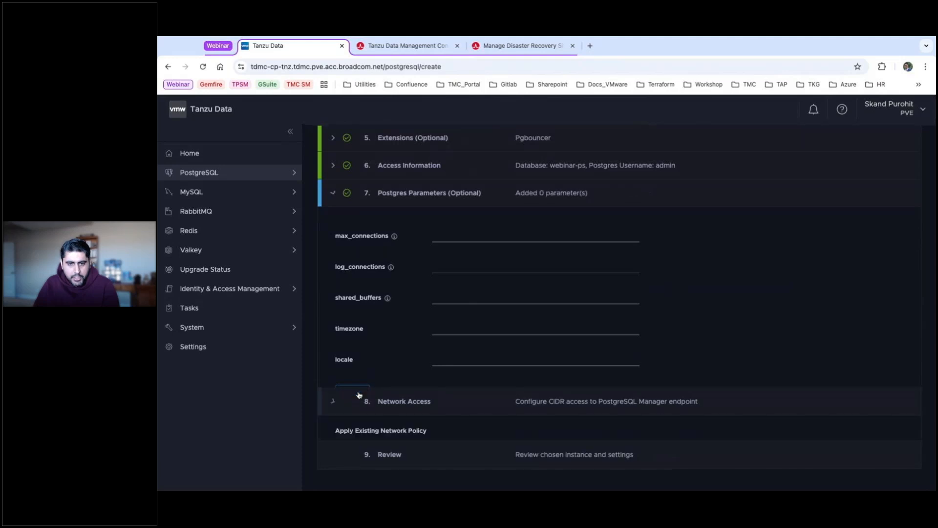
Apply the existing allow-db-access network policy (10.208.10.0/23) instead of defining a new one.
scroll(571, 250, down, 3)
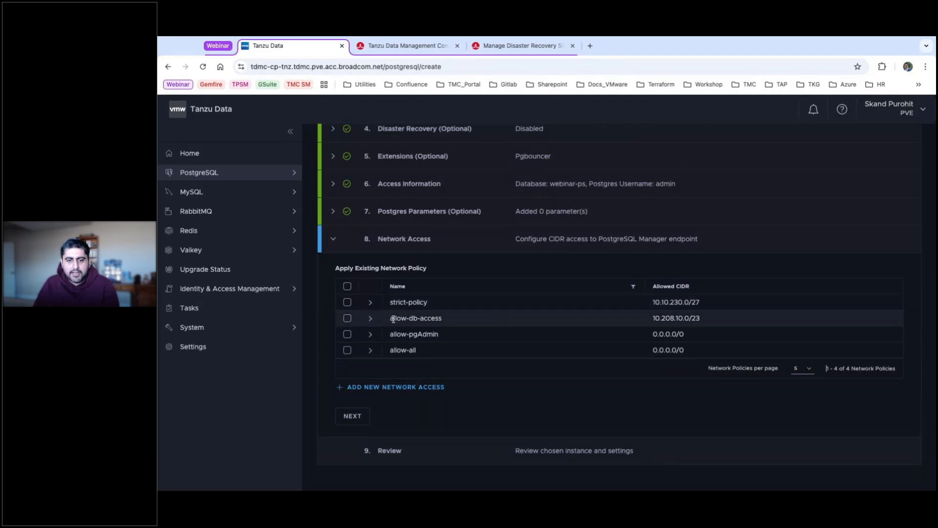
drag(393, 318, 443, 318)
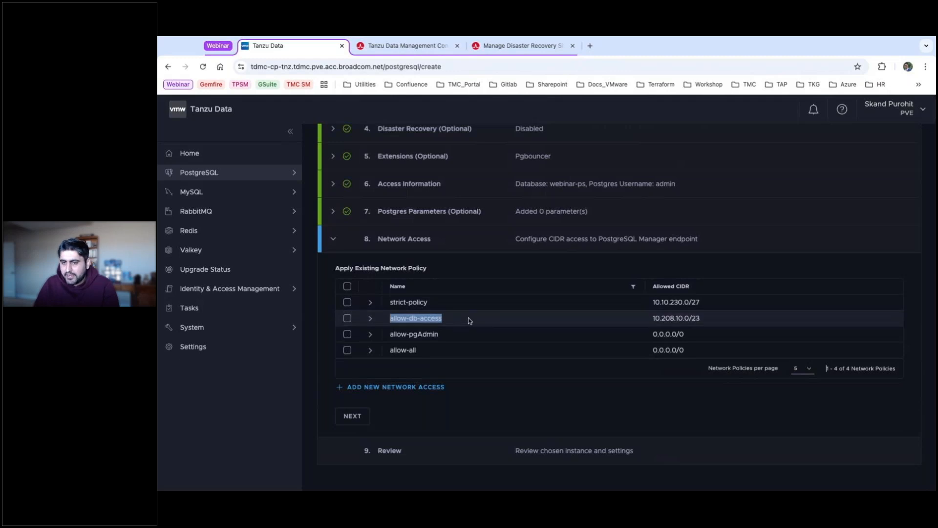
drag(703, 318, 659, 318)
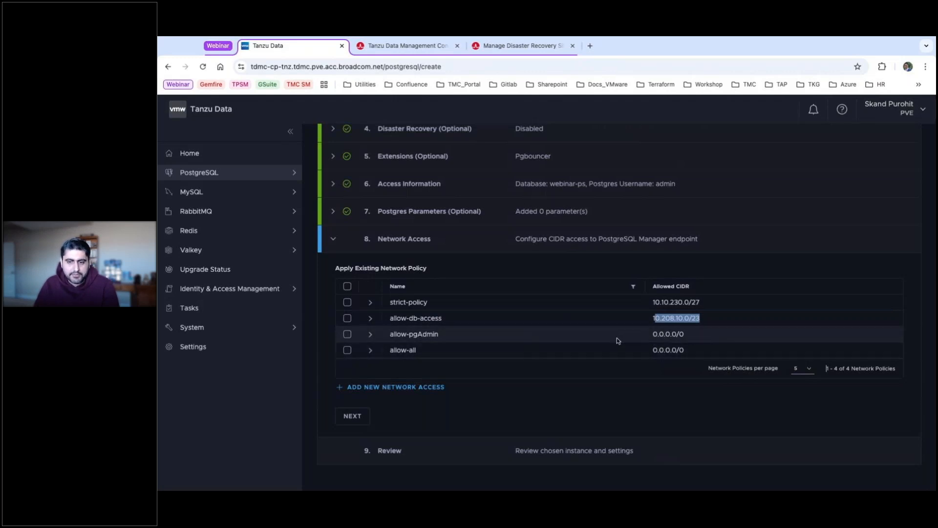
click(376, 386)
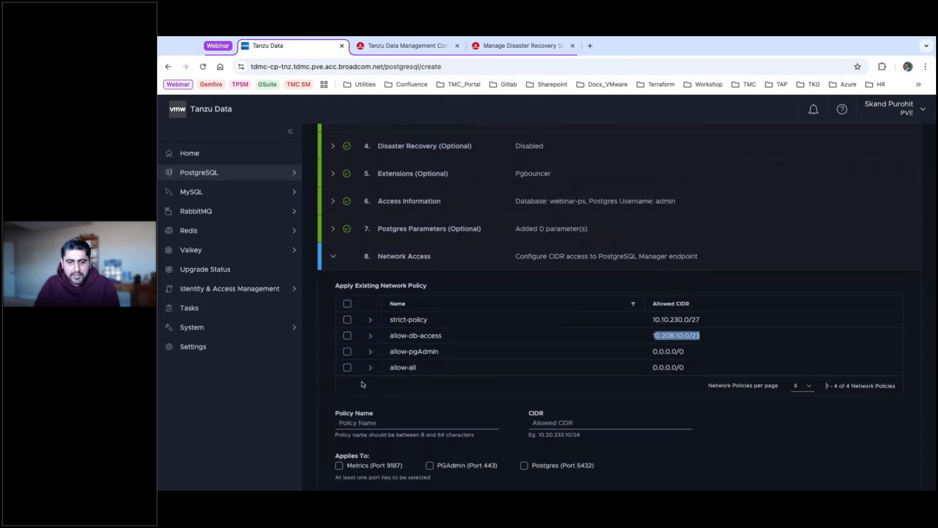
scroll(488, 364, down, 2)
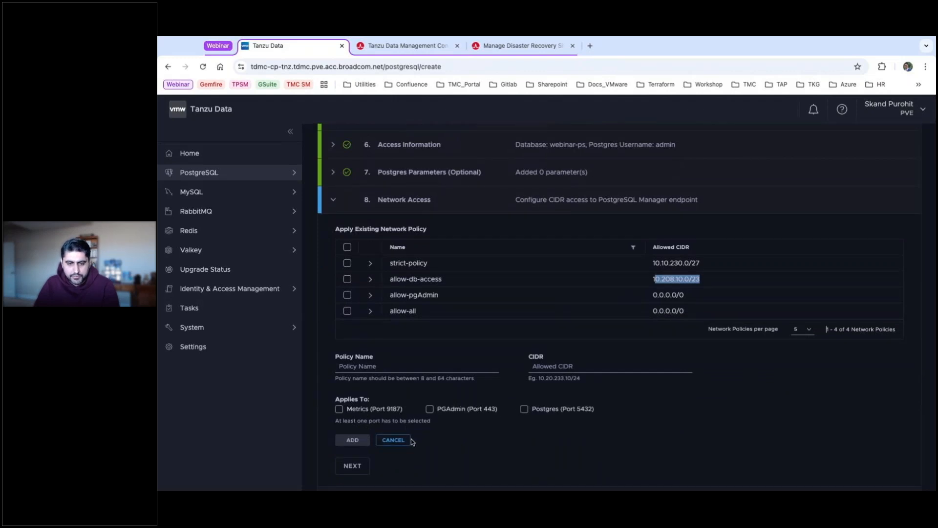
click(398, 441)
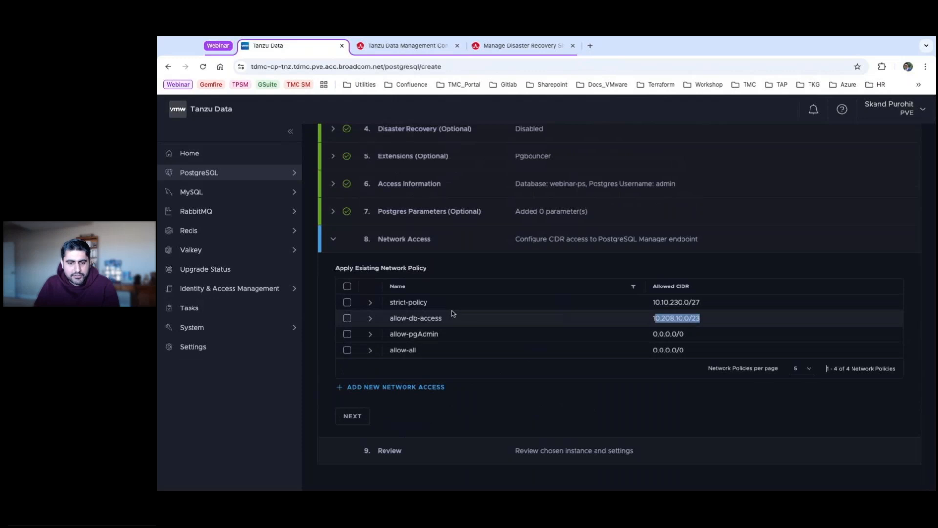
click(347, 318)
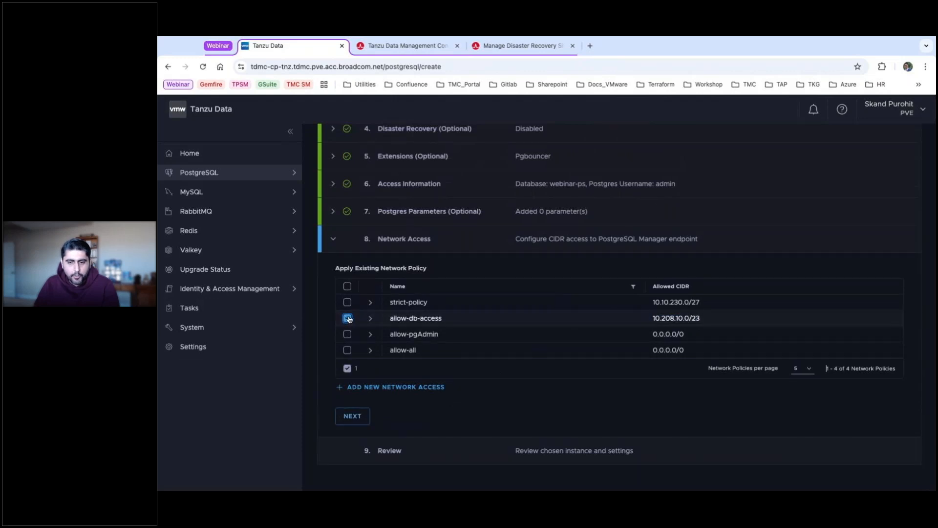
Review the webinar-ps summary and create the instance, then check its background tasks.
click(359, 417)
scroll(496, 358, down, 3)
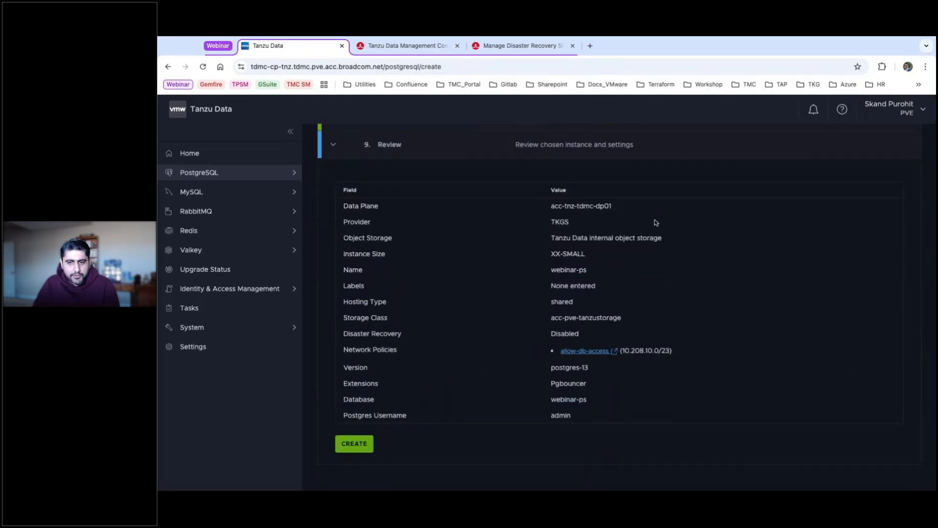
scroll(567, 227, up, 2)
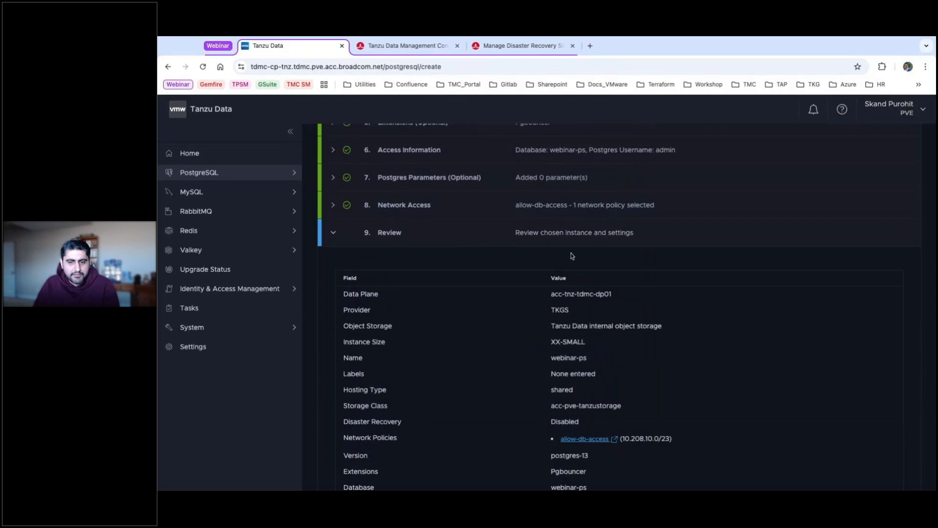
scroll(473, 244, down, 2)
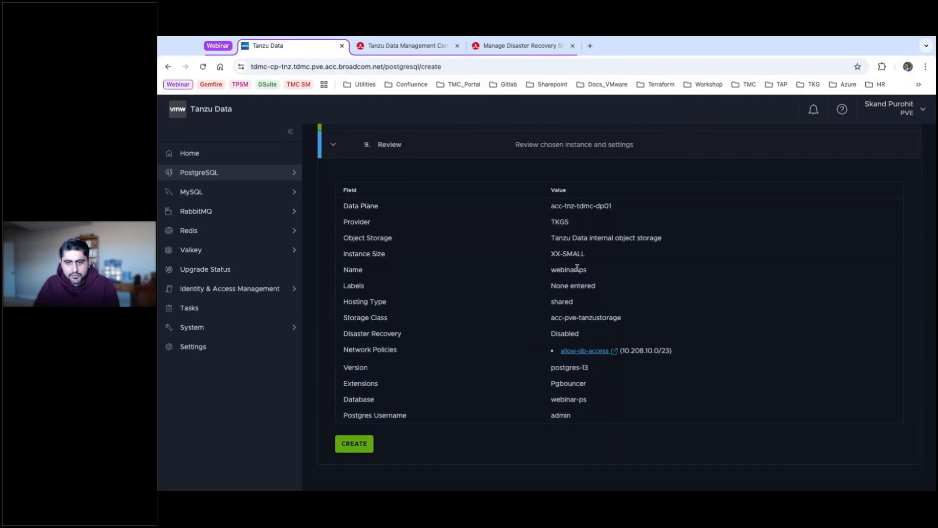
click(355, 443)
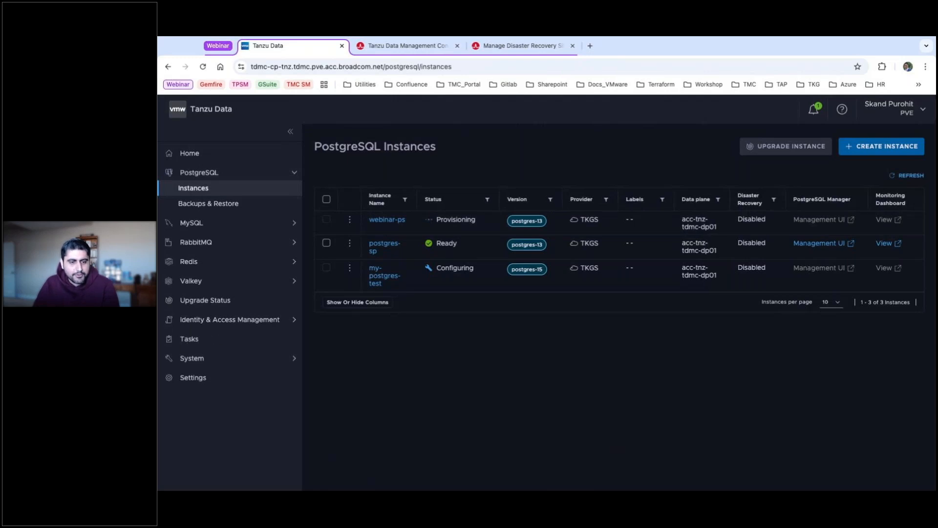
click(189, 338)
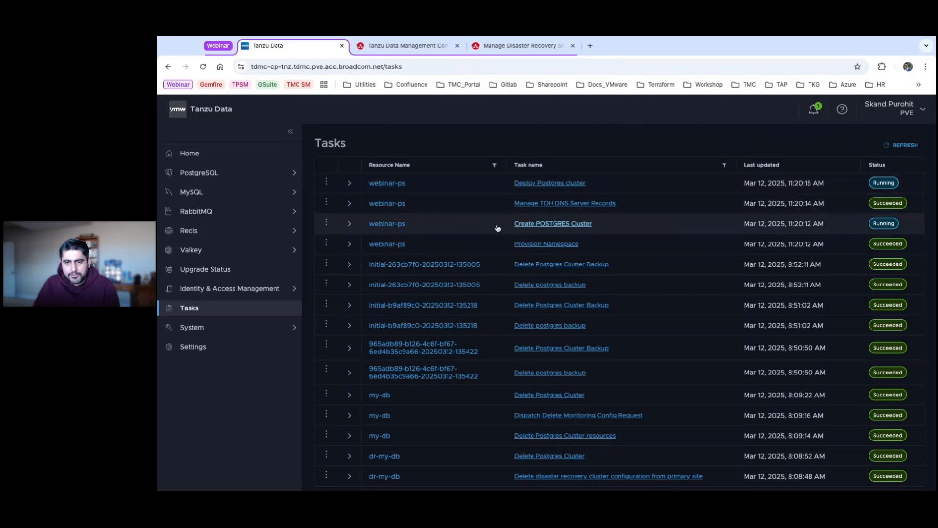
Inspect the Deploy Postgres cluster task's details, events and task flow, then return to Tasks.
click(351, 188)
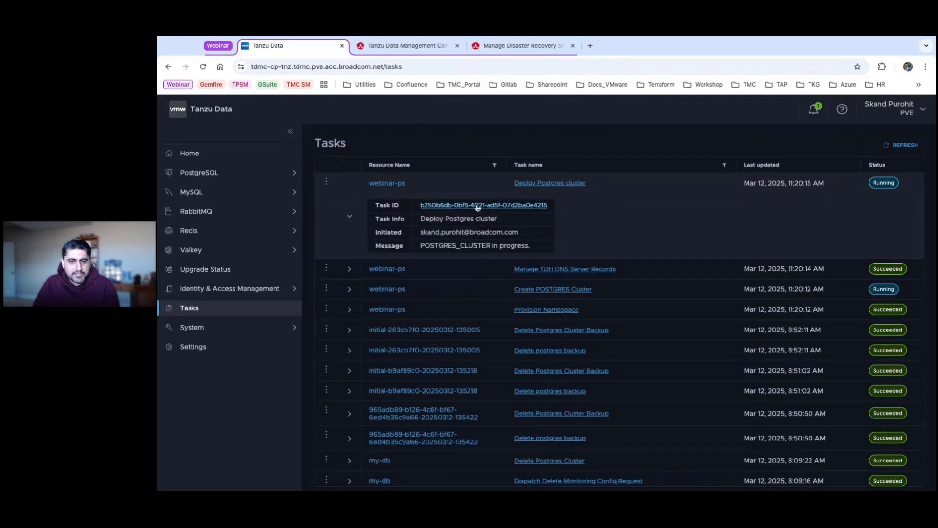
click(475, 205)
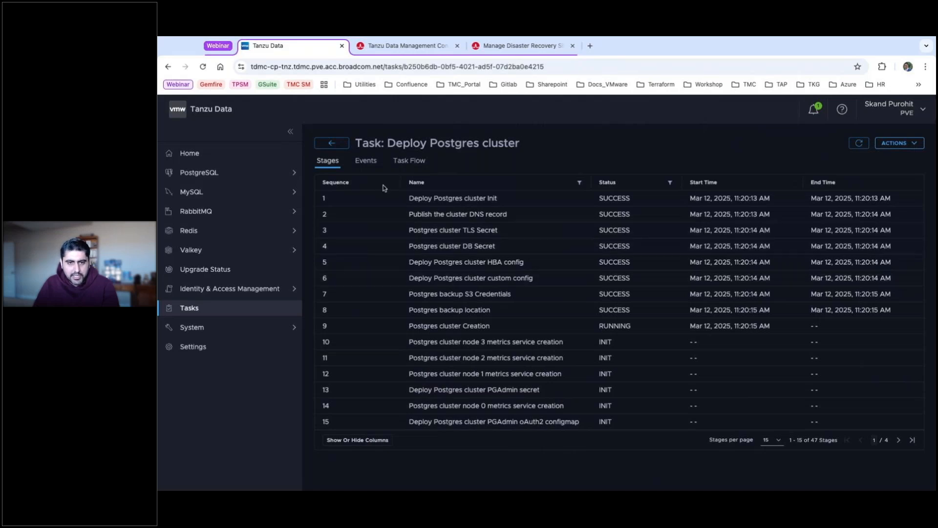
click(364, 162)
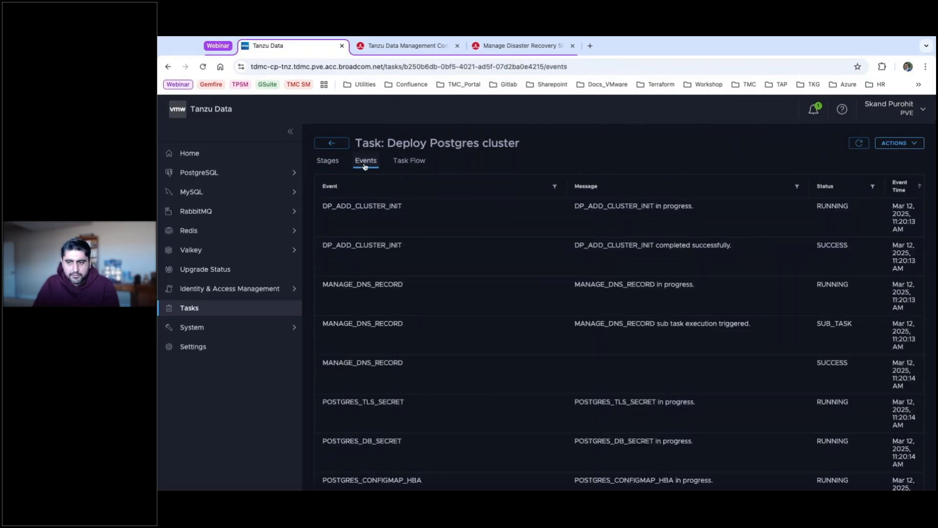
scroll(549, 226, down, 5)
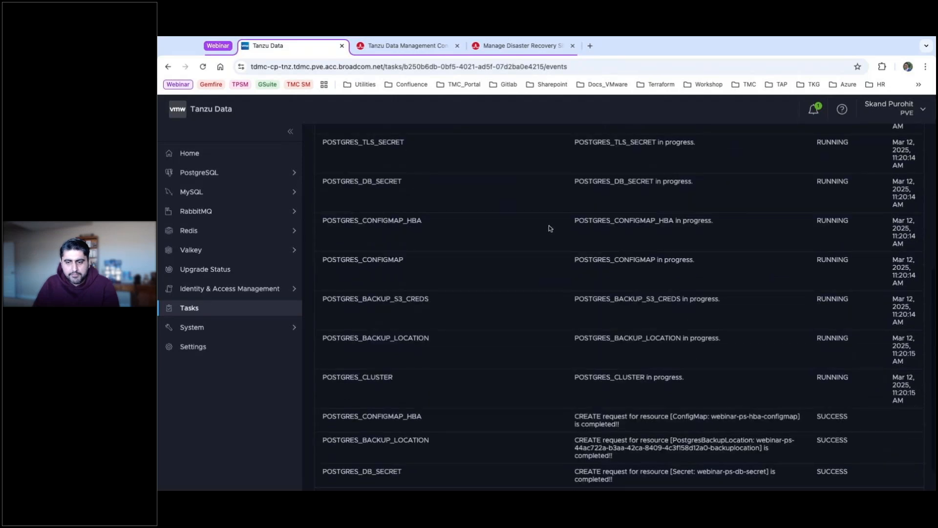
scroll(548, 227, up, 6)
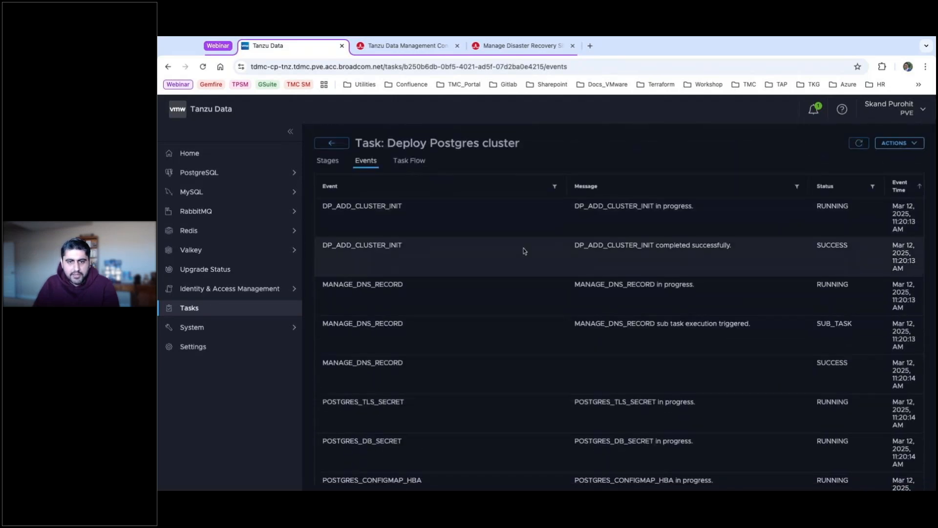
click(409, 160)
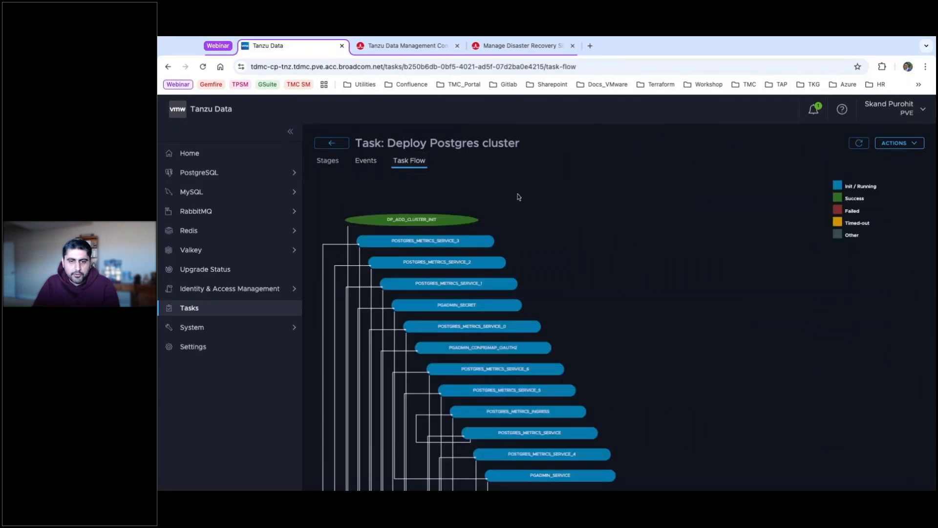
scroll(599, 203, down, 3)
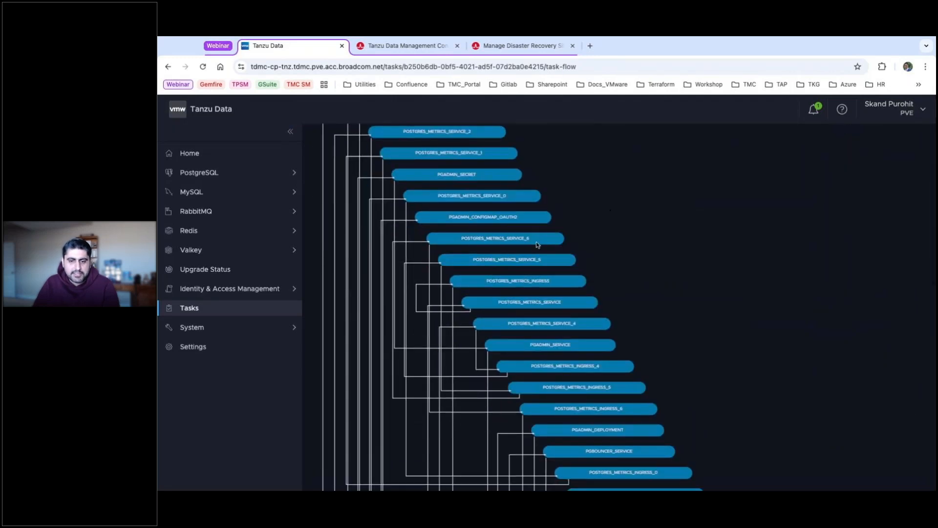
scroll(485, 305, down, 4)
scroll(485, 305, down, 4)
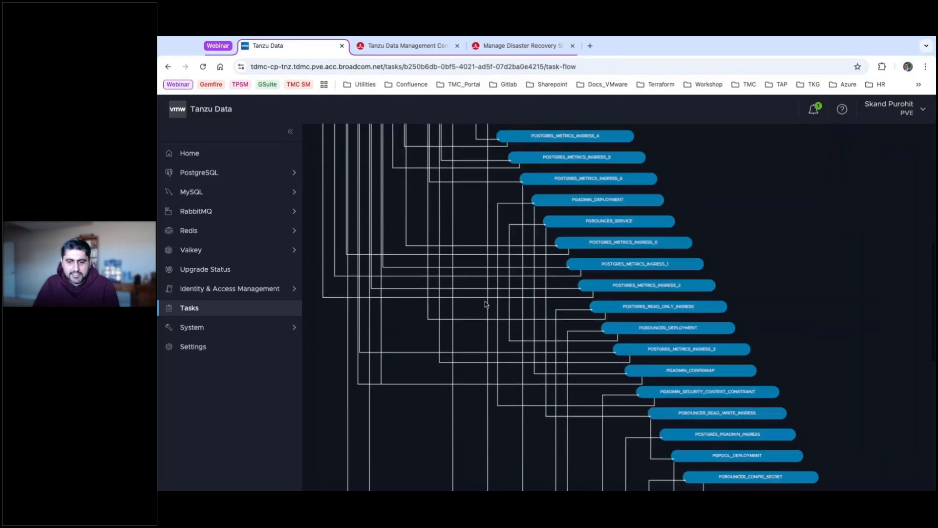
scroll(481, 235, up, 10)
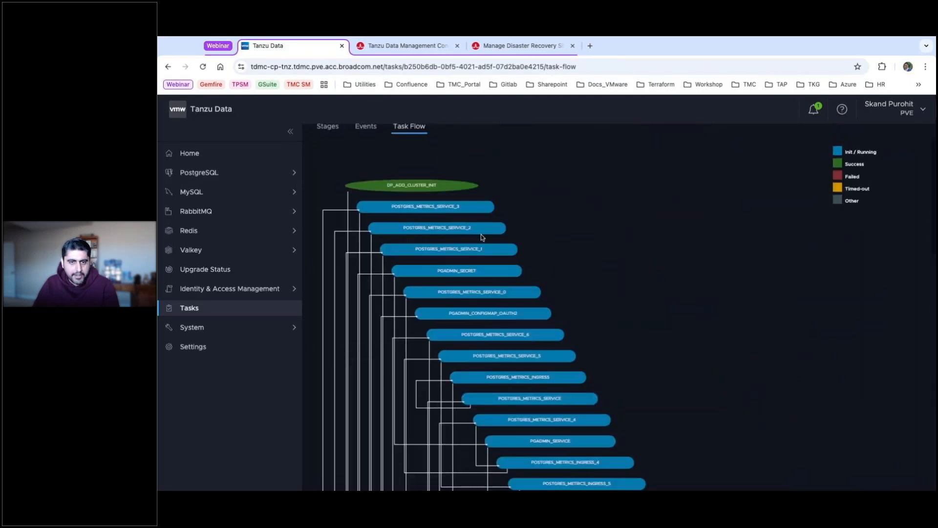
click(327, 144)
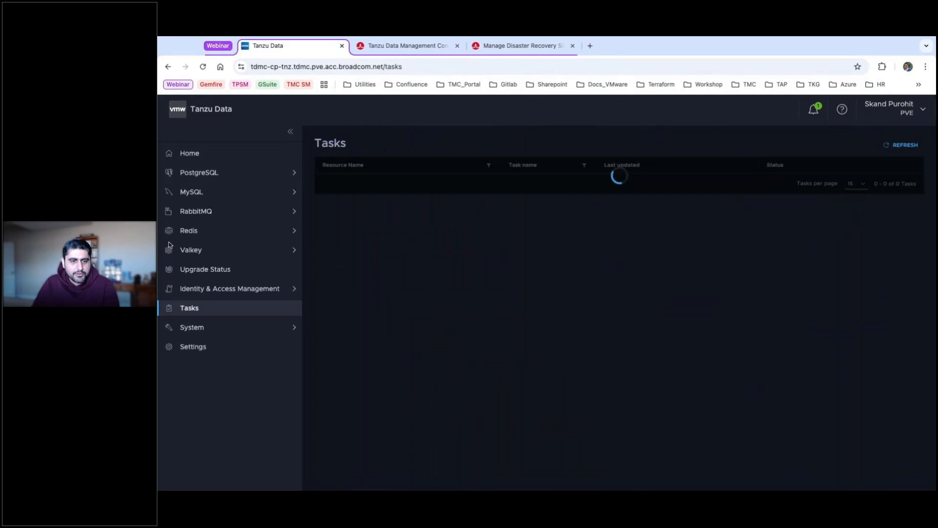
Open the postgres-sp instance overview (Ready, 20Gi storage) and launch its pgAdmin manager.
click(204, 179)
click(191, 189)
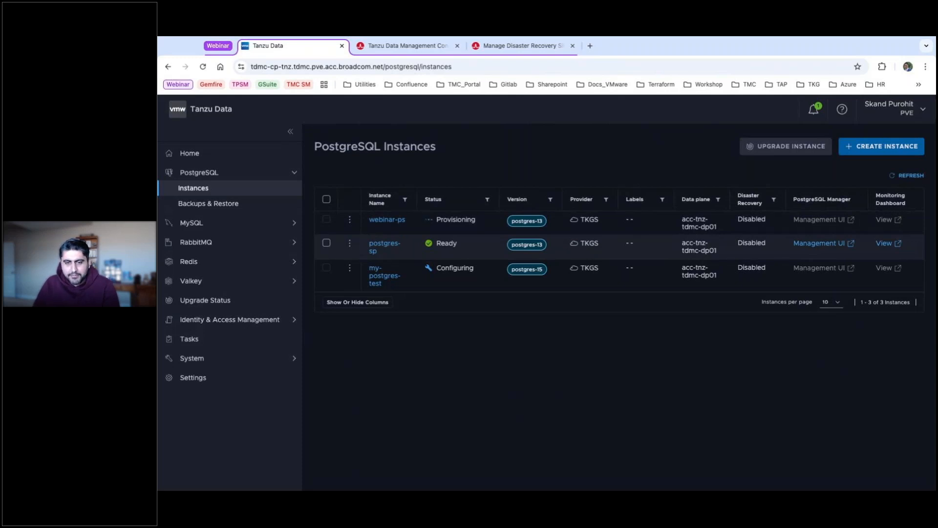
click(390, 246)
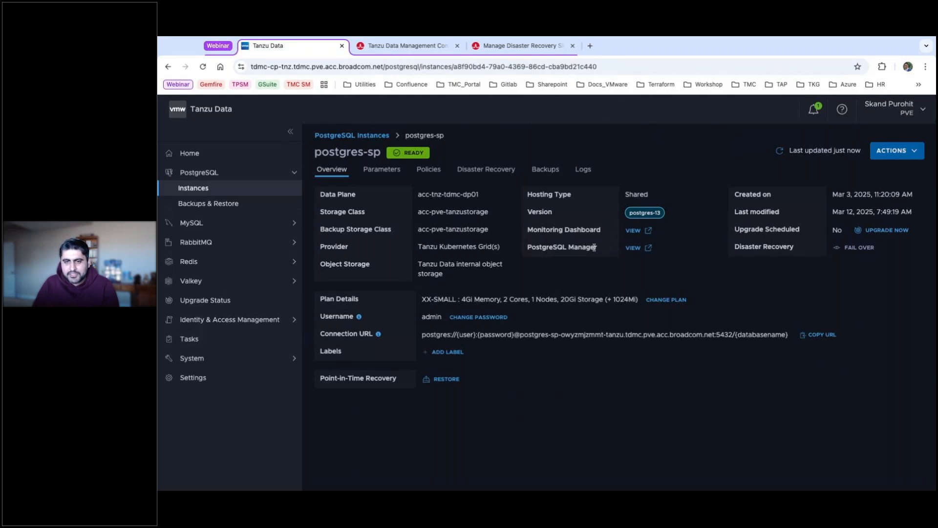
click(633, 248)
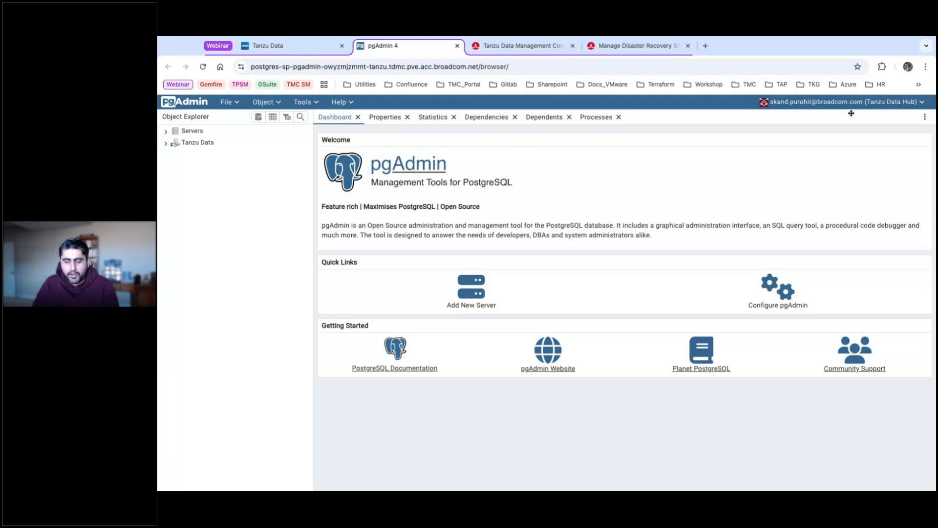
Query the general schema's cars table on postgres-poc, returning Volvo p1800, BMW M1, Toyota Celica.
click(165, 145)
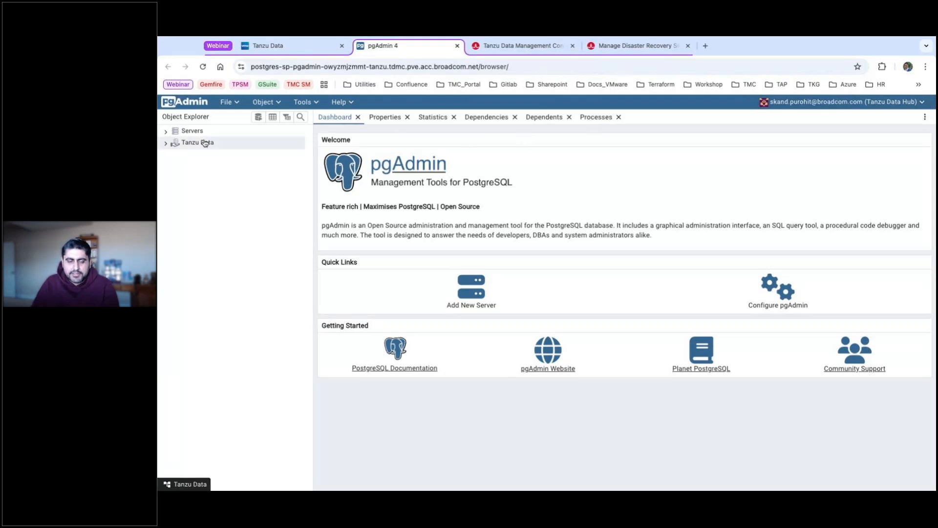
click(166, 144)
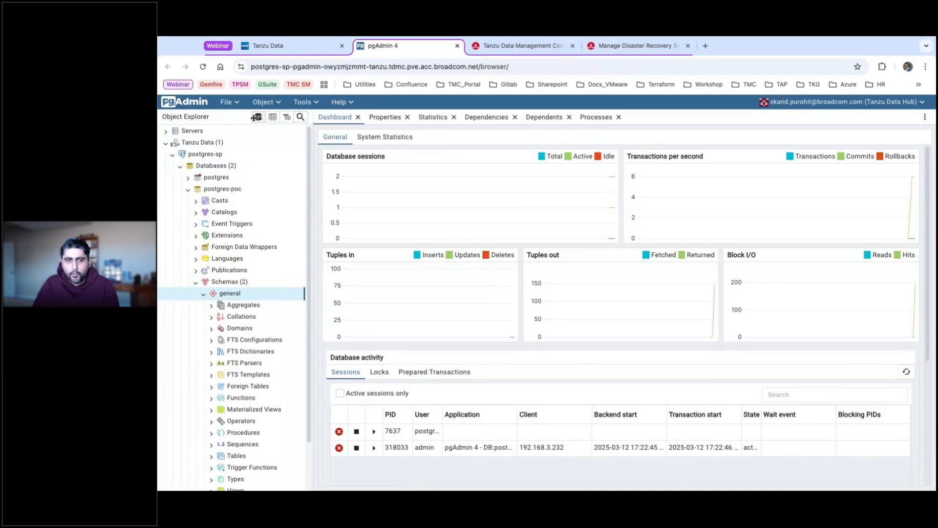
click(258, 118)
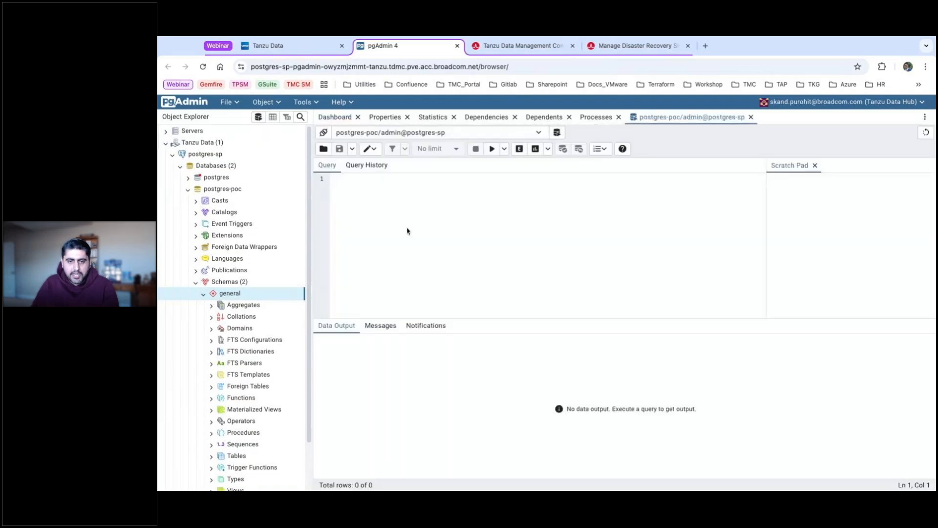
click(367, 165)
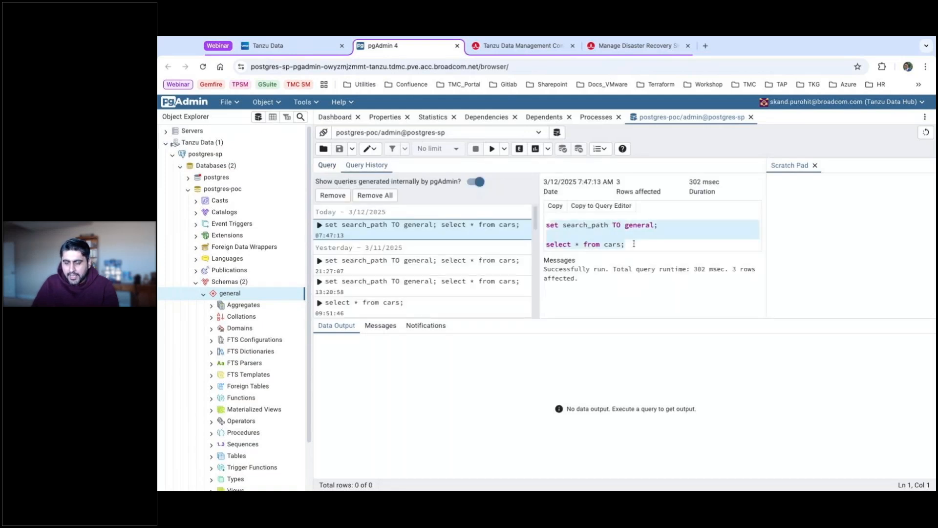
click(325, 166)
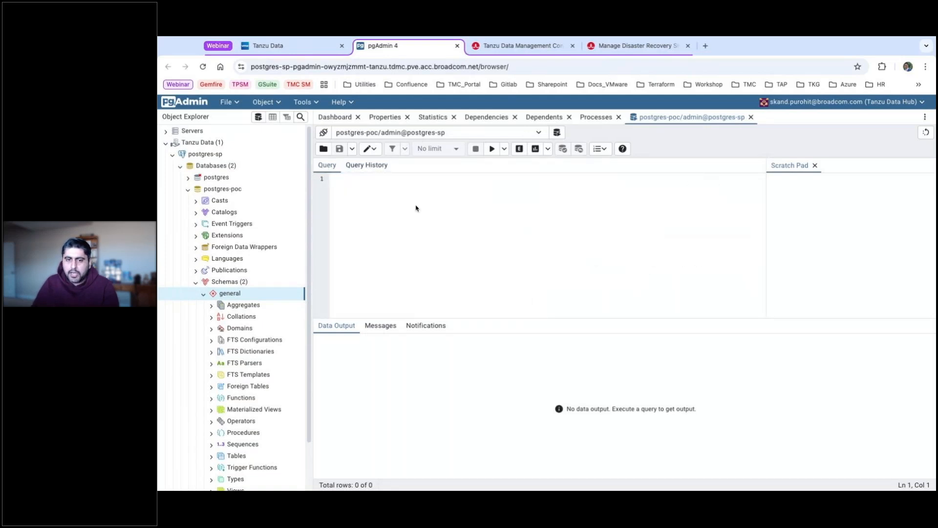
text(set search_path TO general;  select * from cars;)
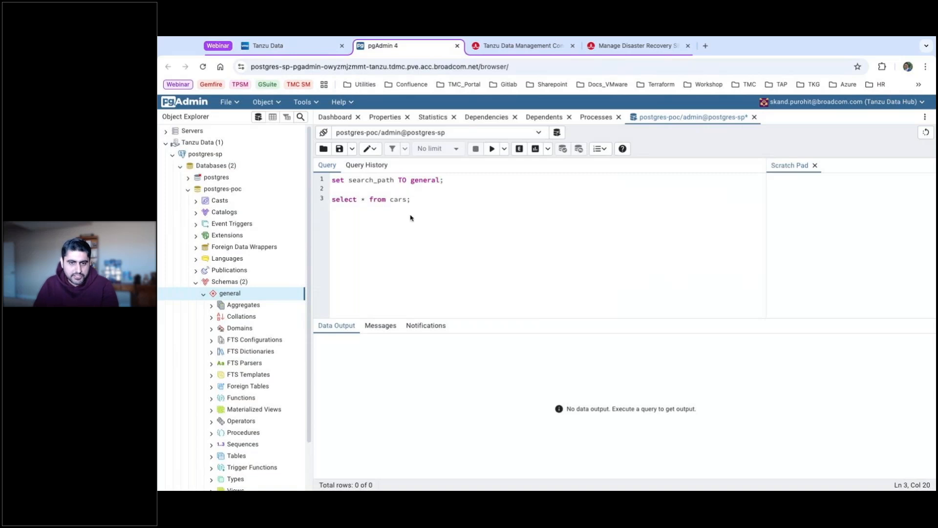
click(493, 147)
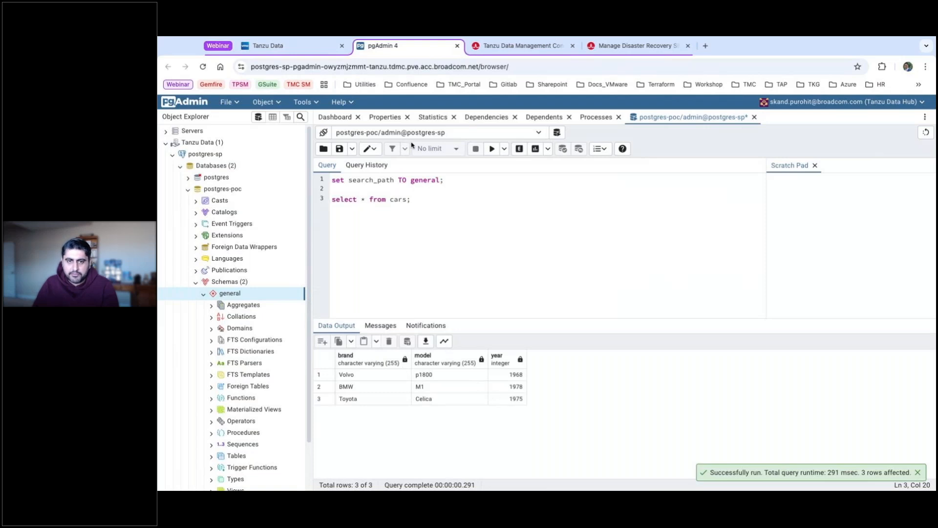
Close pgAdmin and open postgres-sp's Grafana PostgreSQL Database dashboard, checking panels and the Postgres list.
click(456, 48)
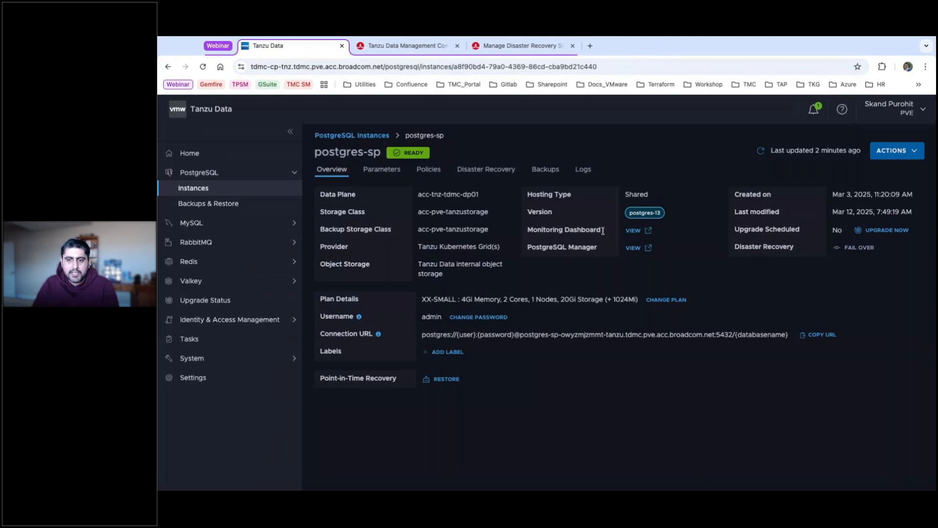
click(633, 230)
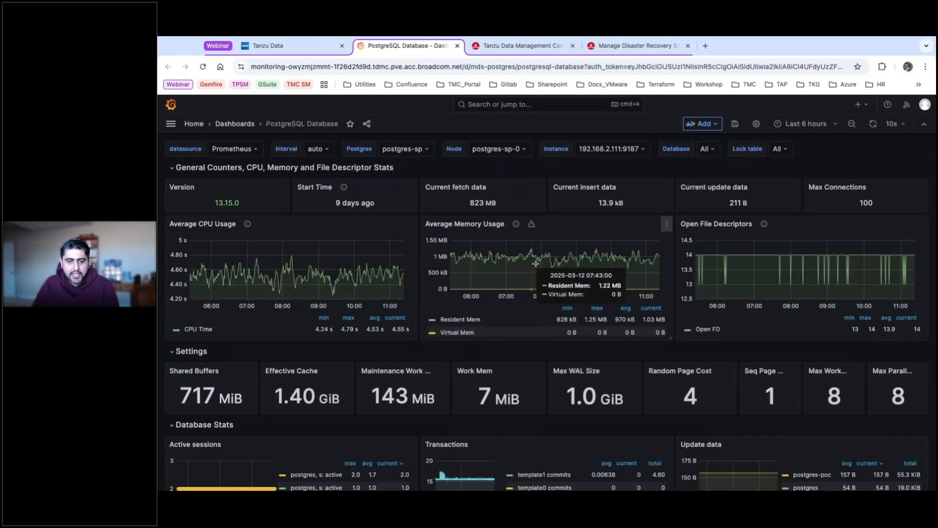
scroll(439, 289, down, 3)
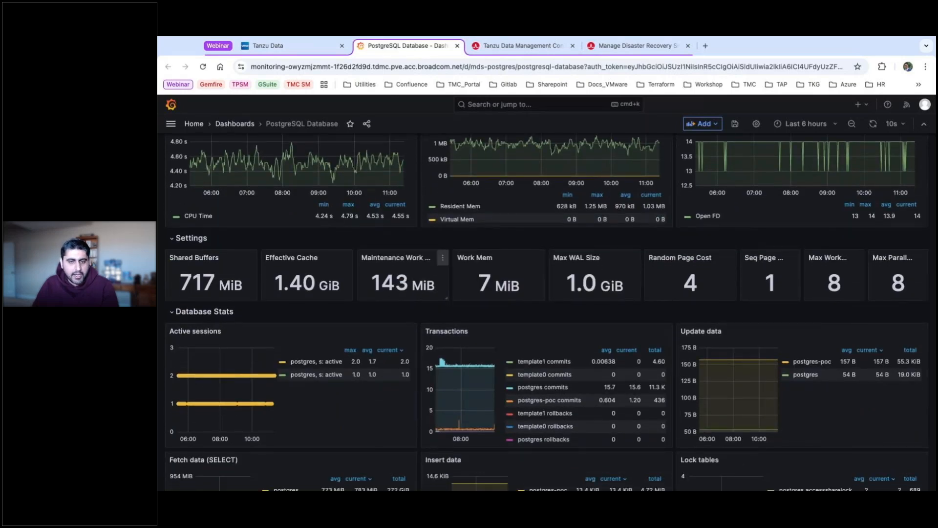
scroll(648, 259, up, 2)
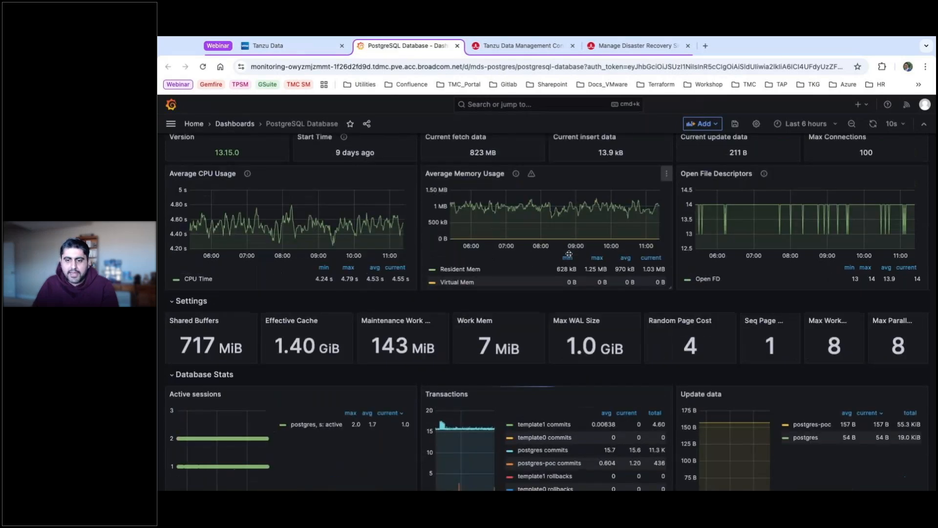
scroll(648, 259, up, 1)
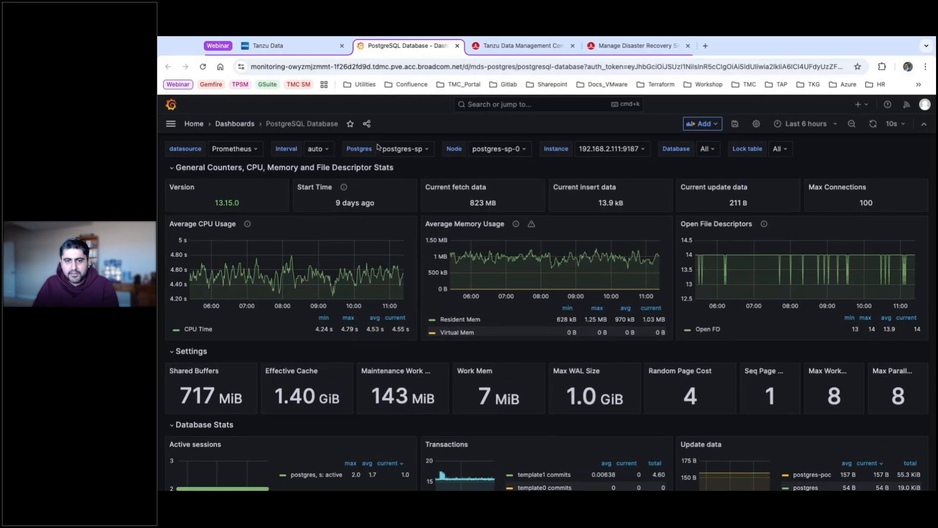
click(431, 150)
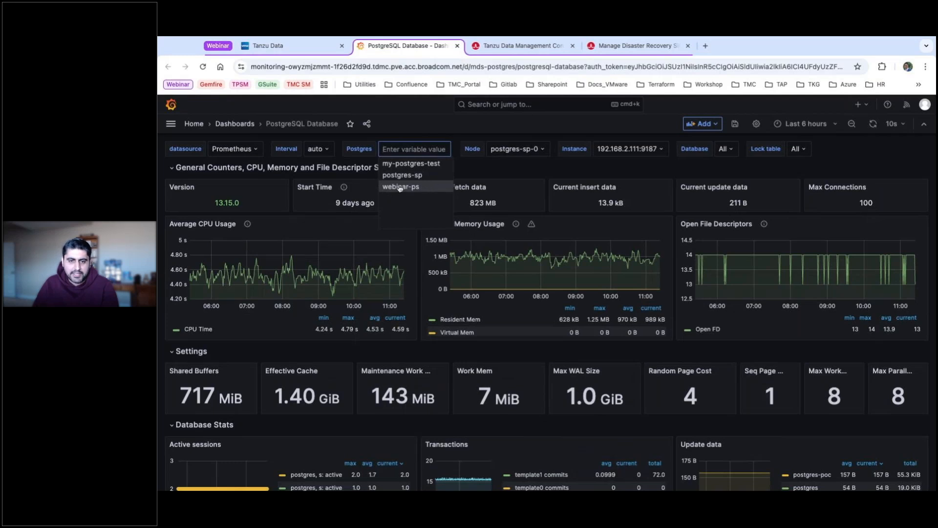
click(517, 162)
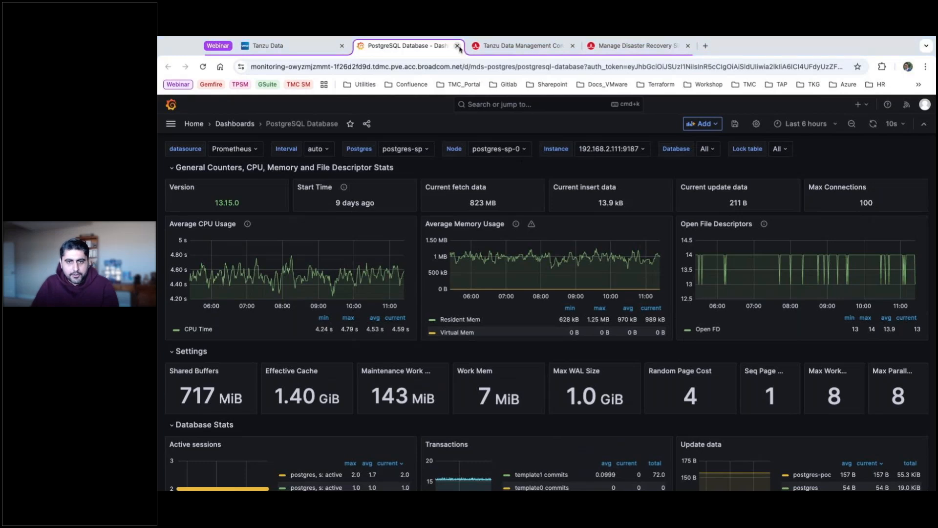
Close the Grafana dashboard tab with Super+W to return to the postgres-sp overview.
key(super+w)
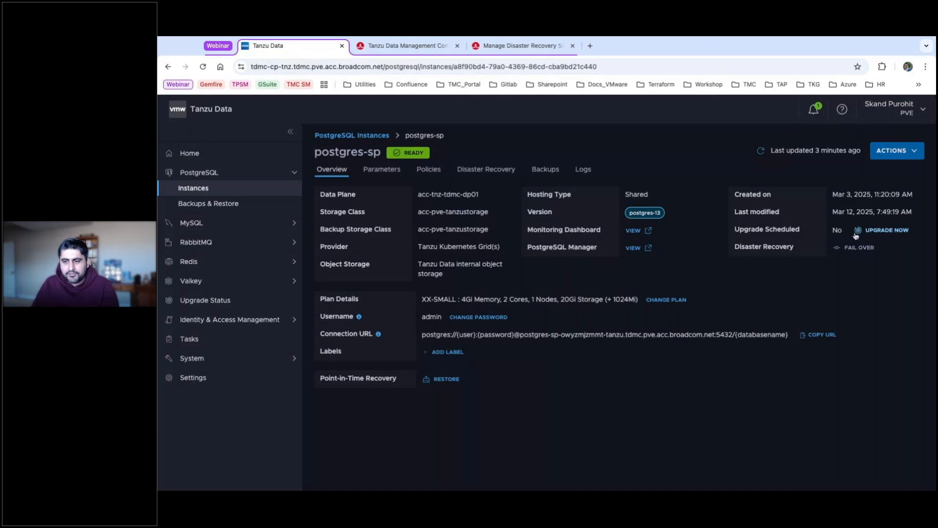
Attempt a postgres-14 upgrade of postgres-sp, dismiss the operations-in-progress error, and reload.
click(887, 230)
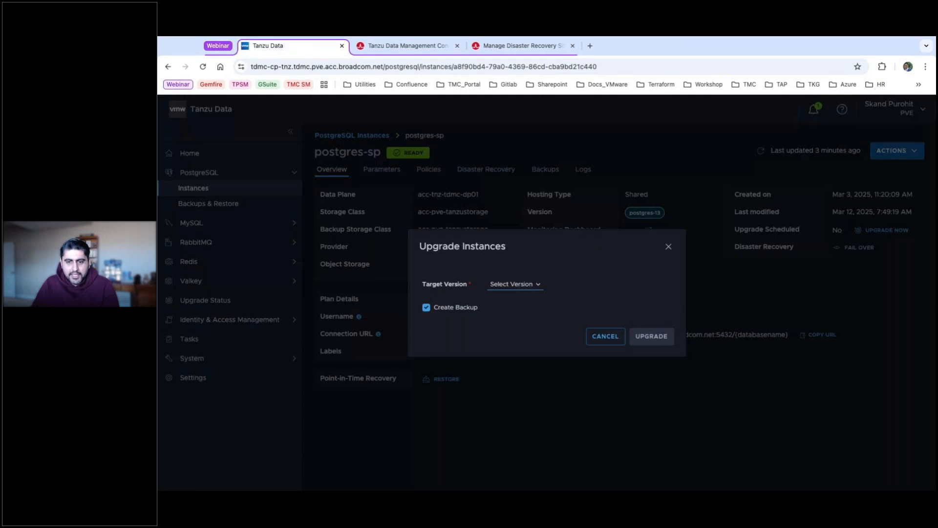
click(507, 296)
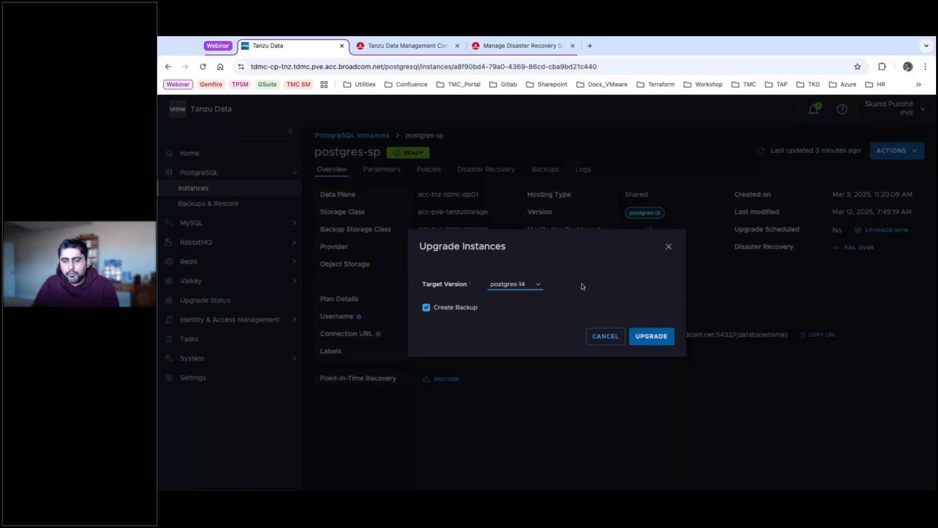
click(657, 341)
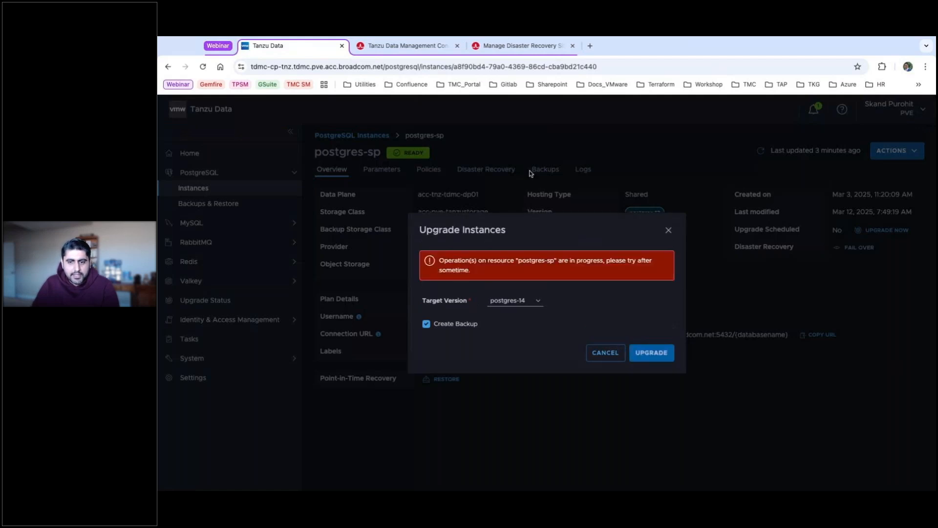
click(668, 231)
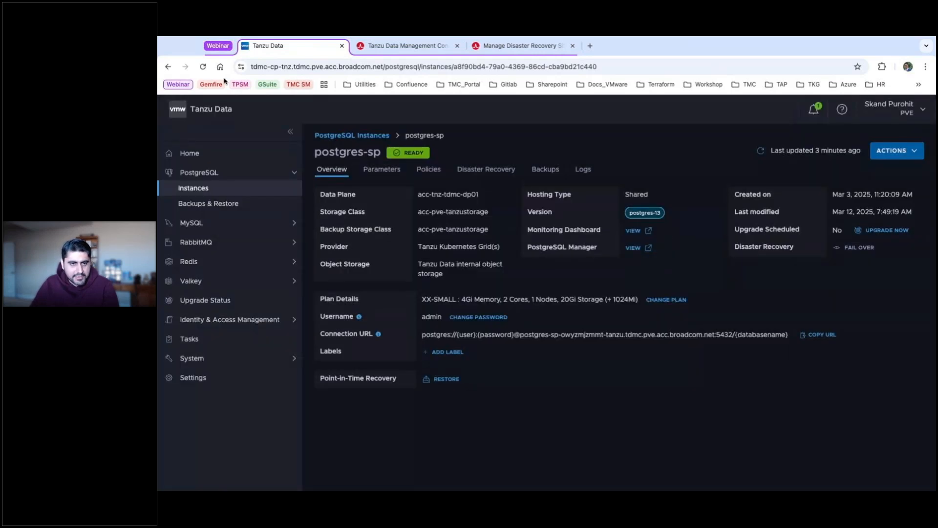
click(203, 67)
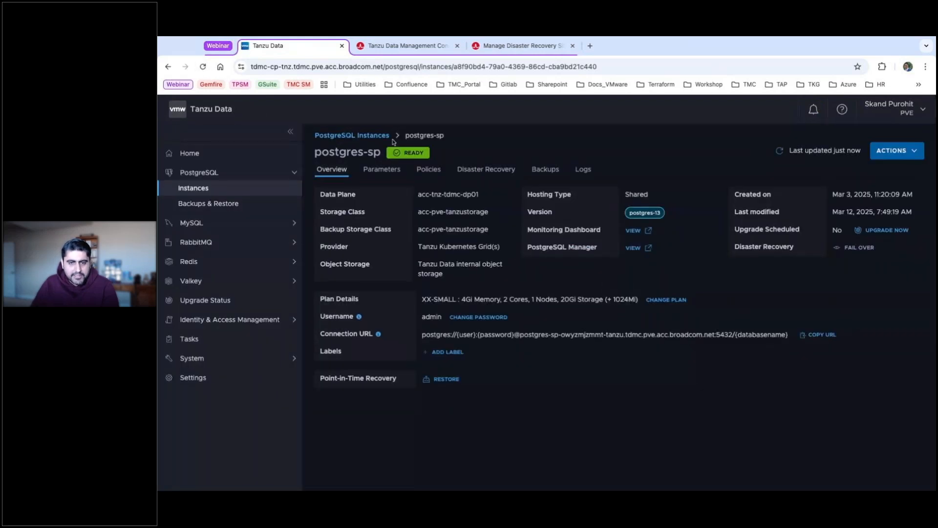
Start the webinar-ps upgrade to postgres-14 and track its Upgrade Postgres cluster task under Tasks.
click(200, 194)
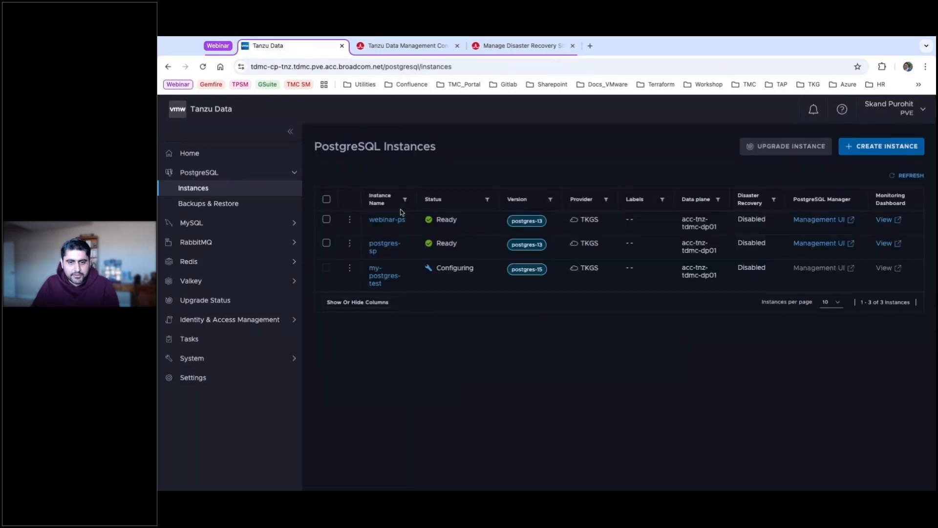
click(387, 221)
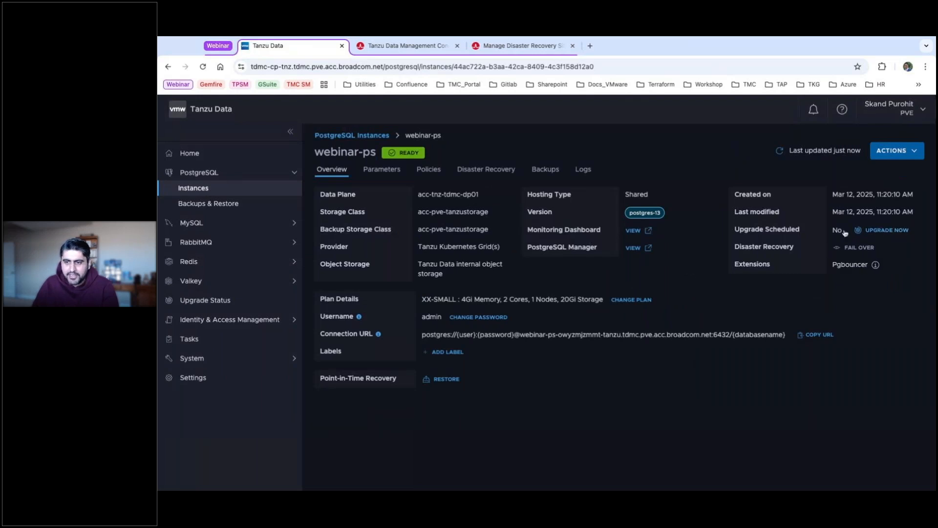
click(885, 230)
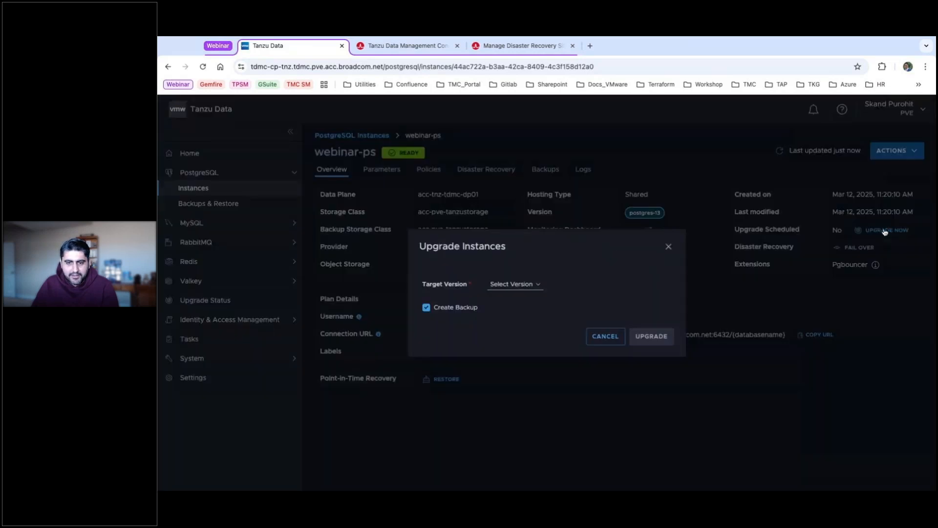
click(517, 284)
click(651, 336)
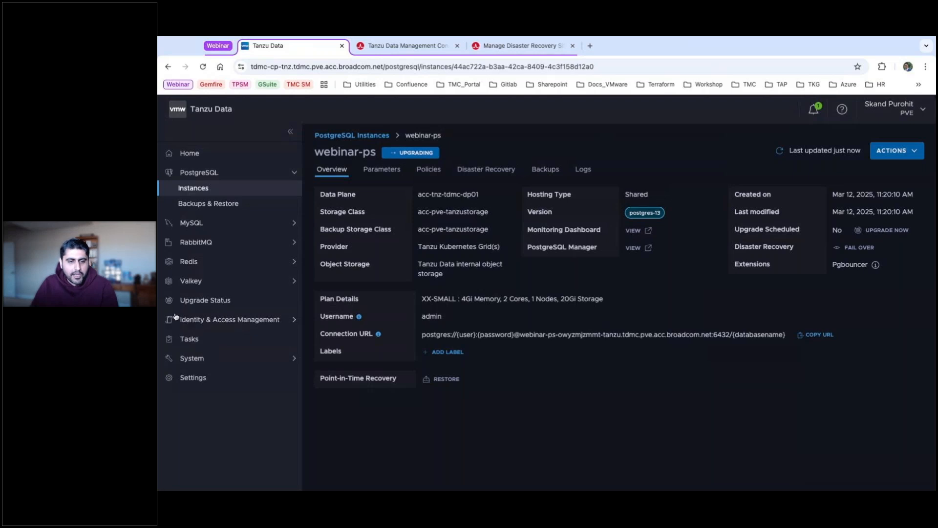
click(192, 339)
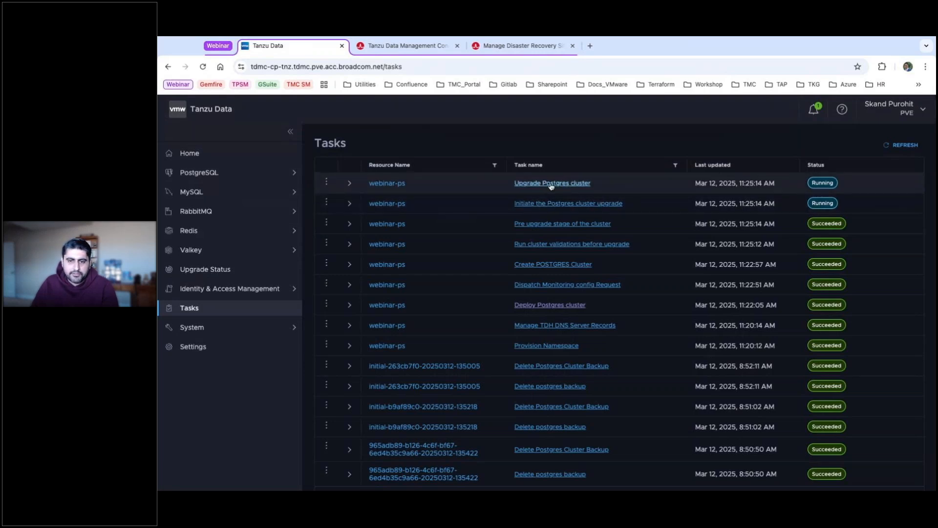
click(349, 183)
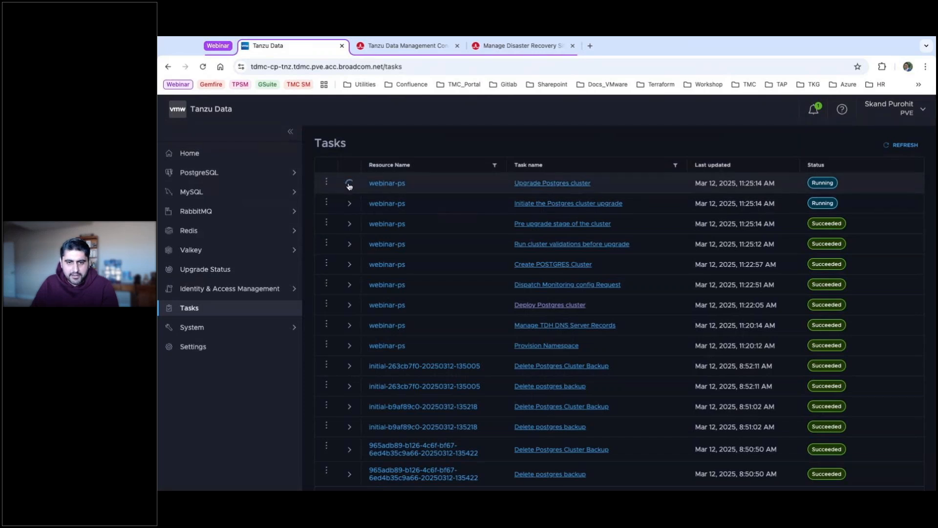
click(430, 204)
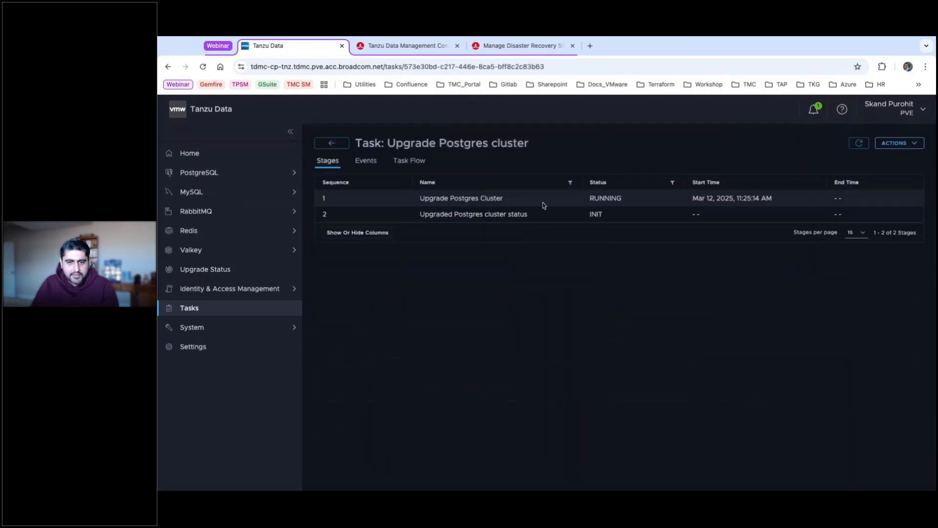
click(364, 166)
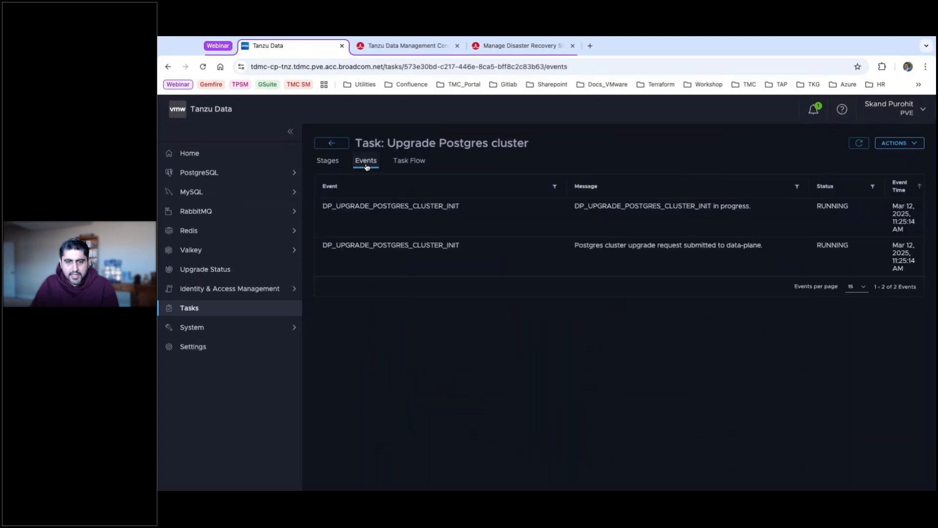
click(407, 165)
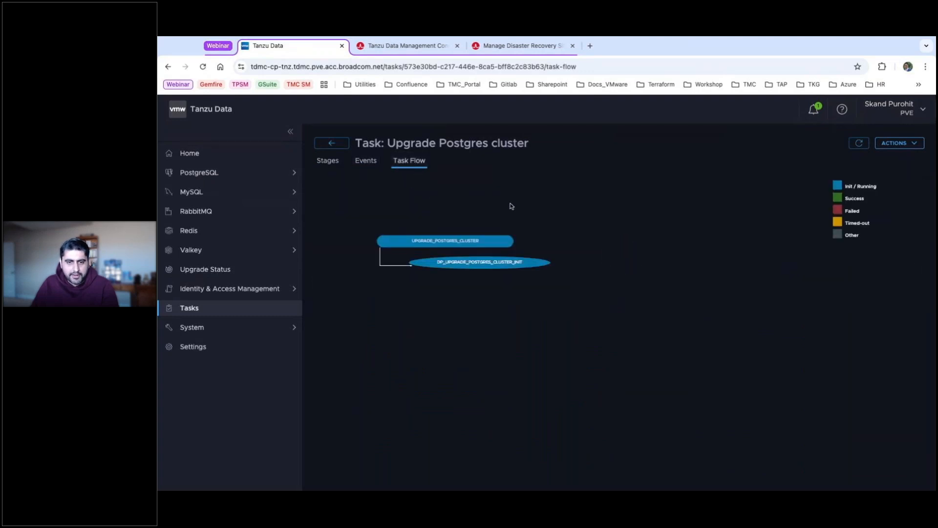
click(334, 145)
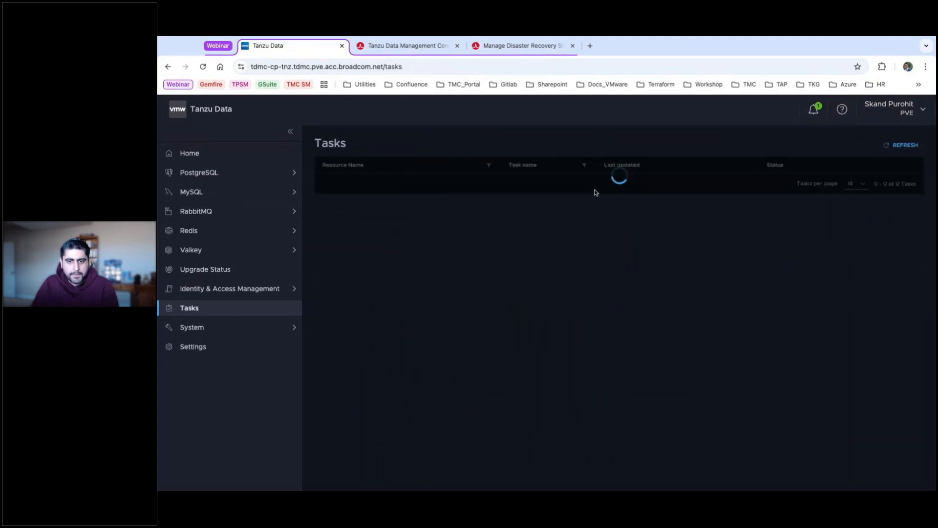
click(218, 173)
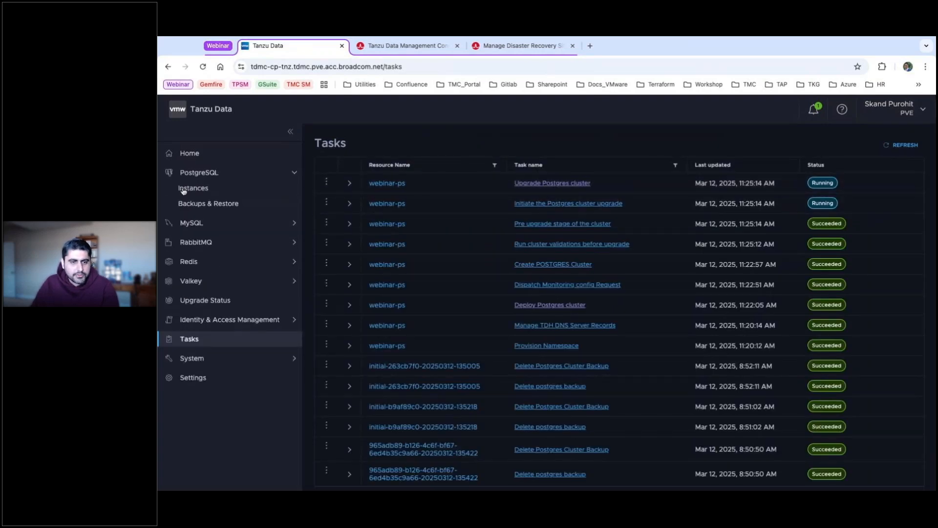
Review the newest webinar-ps postgres-13 backup and its actions, then return to the Instances list.
click(207, 204)
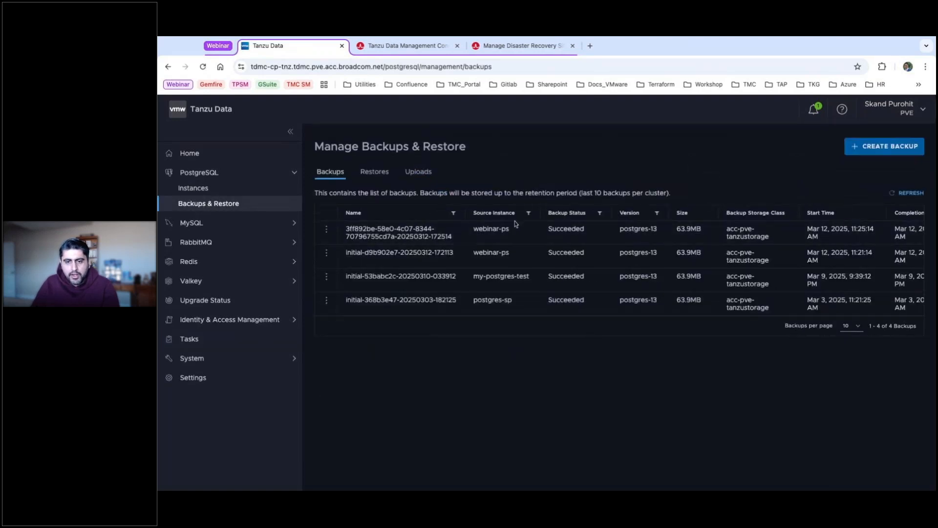
drag(346, 228, 423, 245)
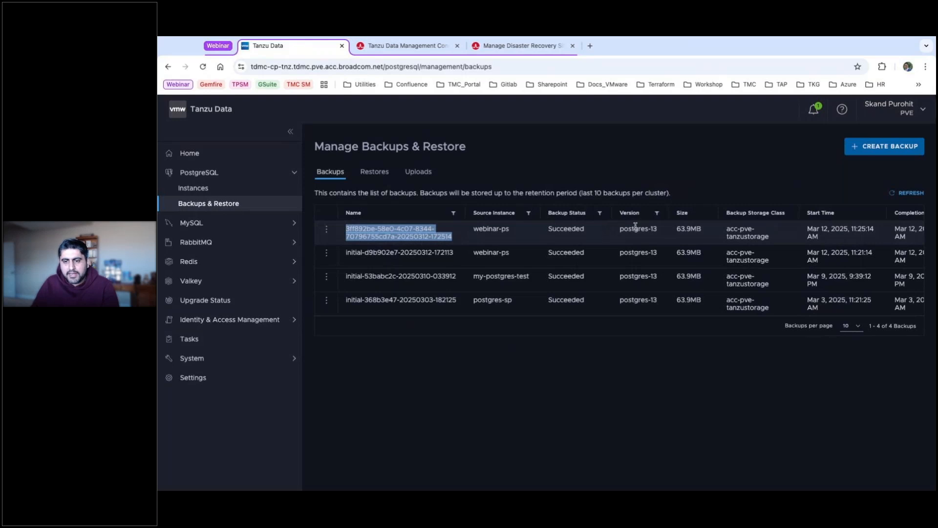
triple_click(665, 231)
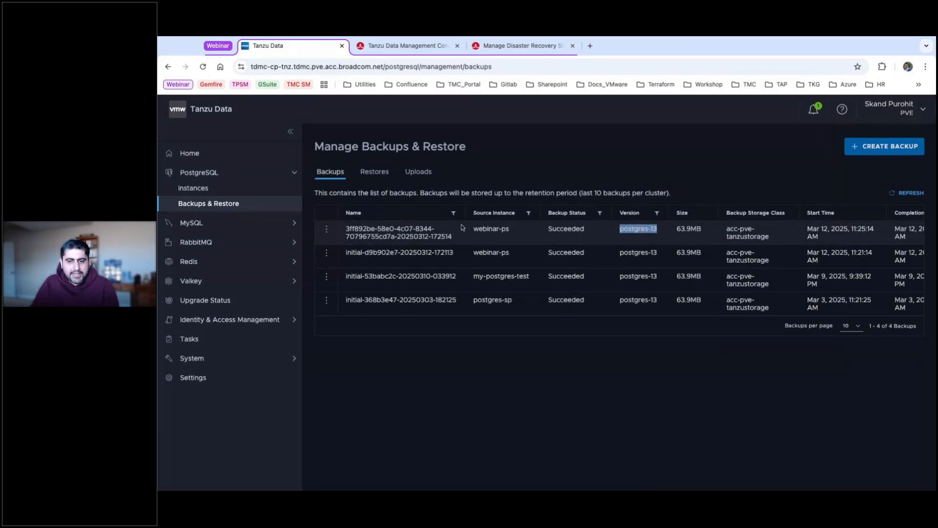
click(326, 231)
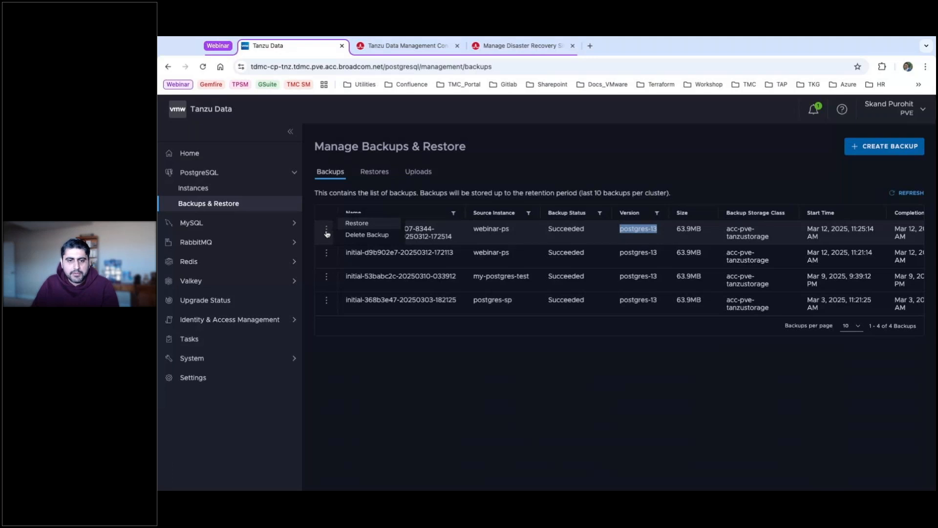
click(465, 232)
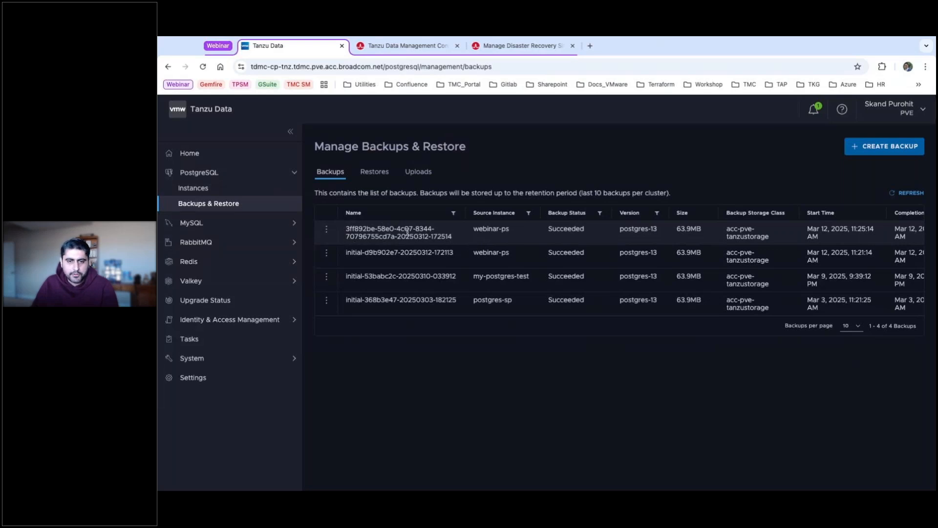
click(188, 189)
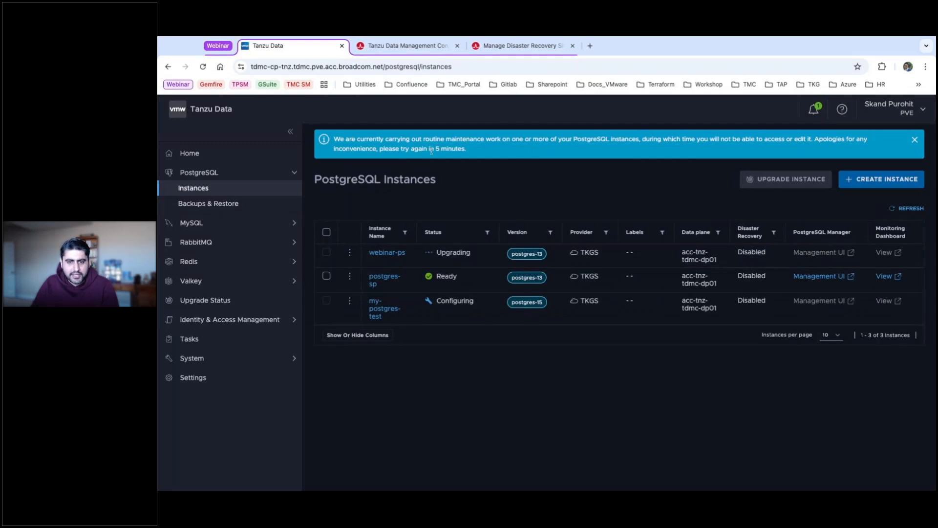
Reload the Instances list, confirm webinar-ps is Ready, and open its overview on postgres-14.
click(202, 67)
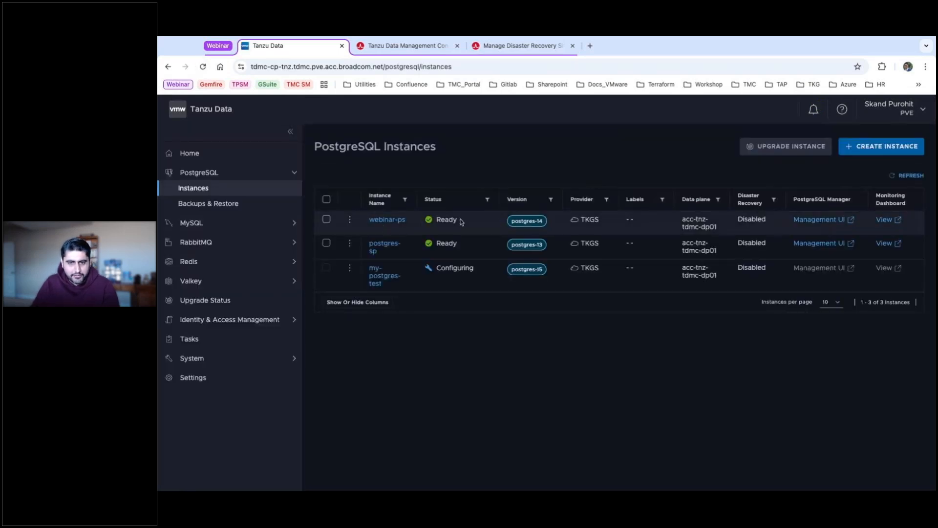
double_click(438, 221)
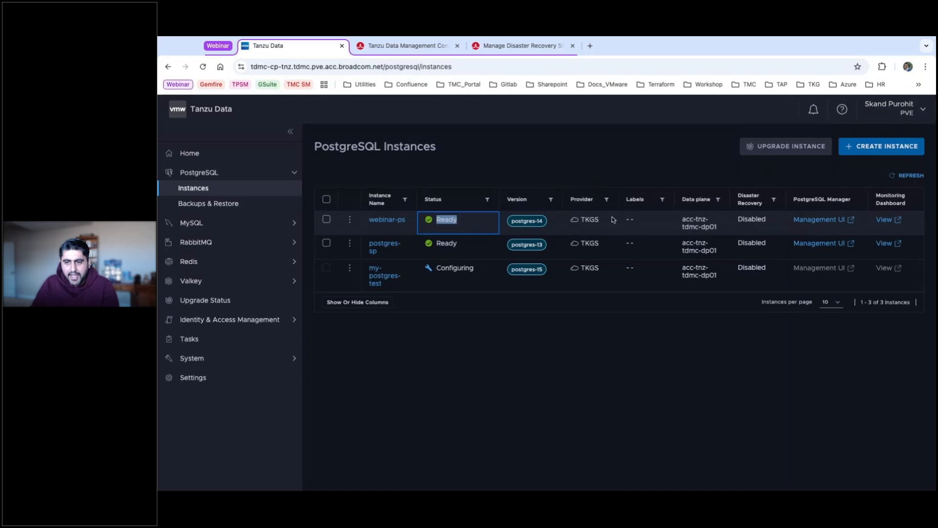
click(397, 222)
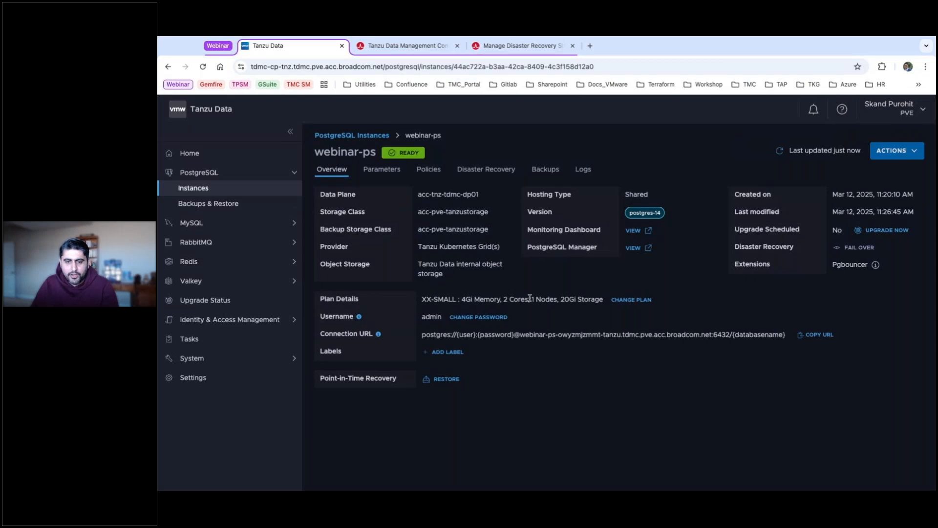
Submit a 1 Gi disk size increase for webinar-ps through Change Plan.
click(631, 299)
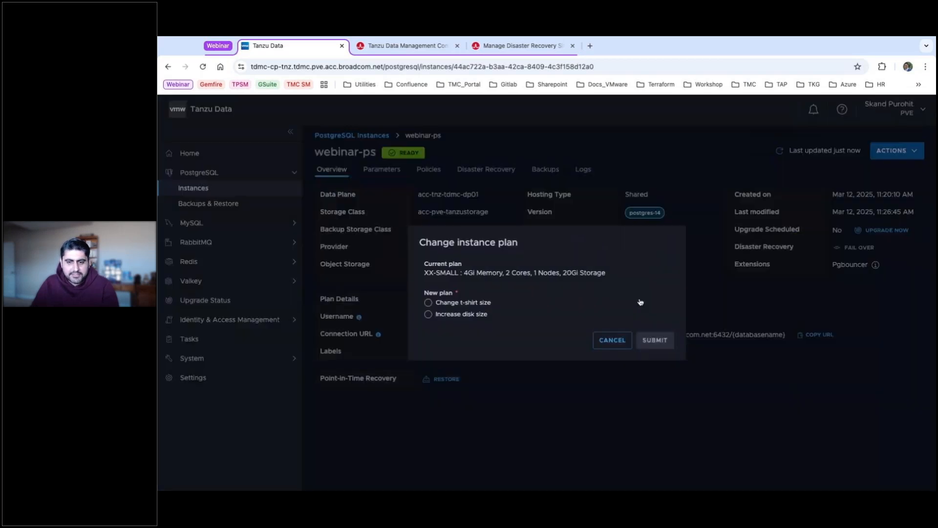
click(429, 303)
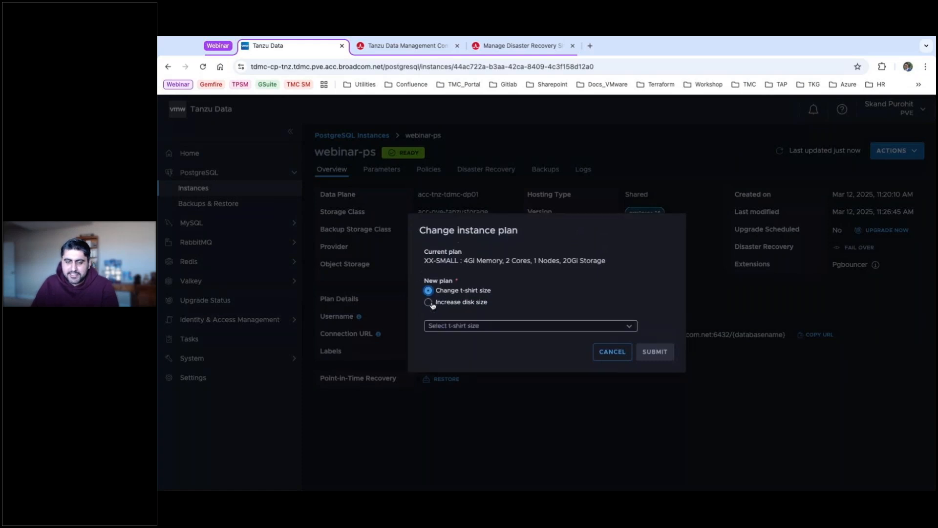
click(508, 325)
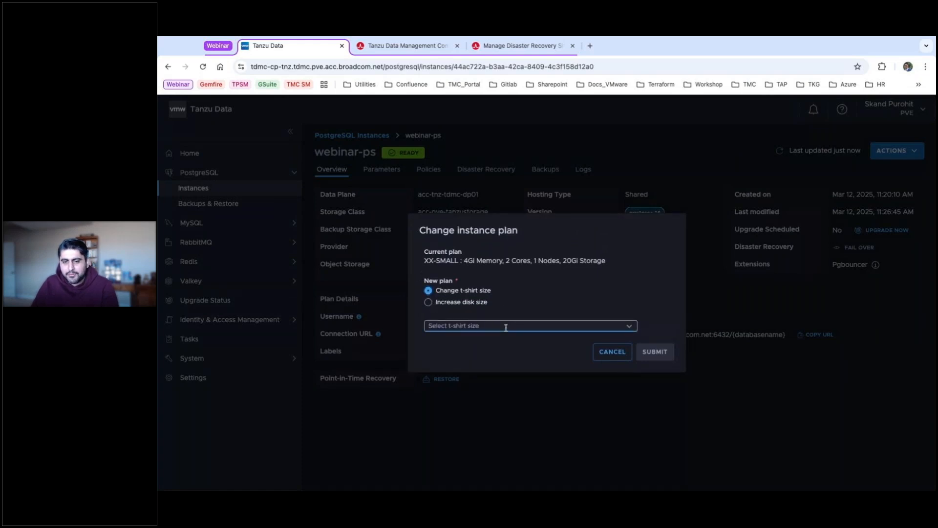
click(628, 328)
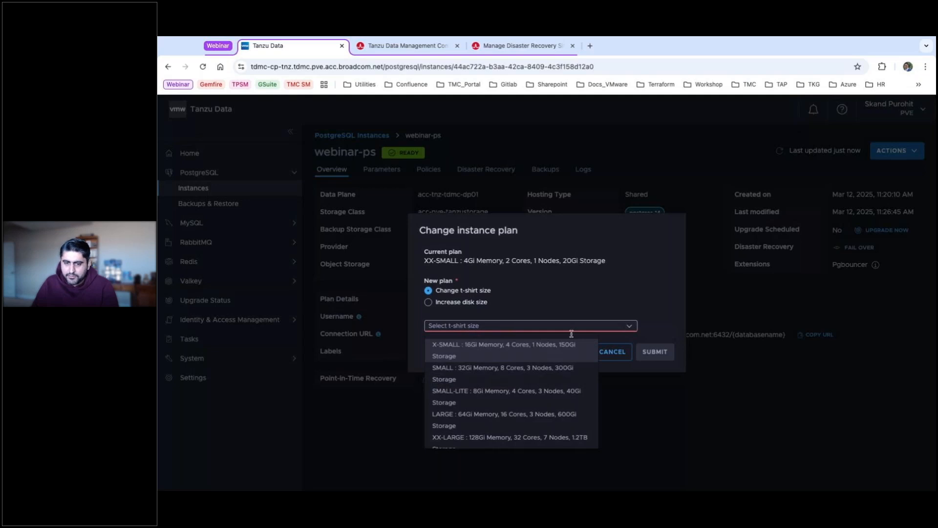
scroll(476, 392, down, 1)
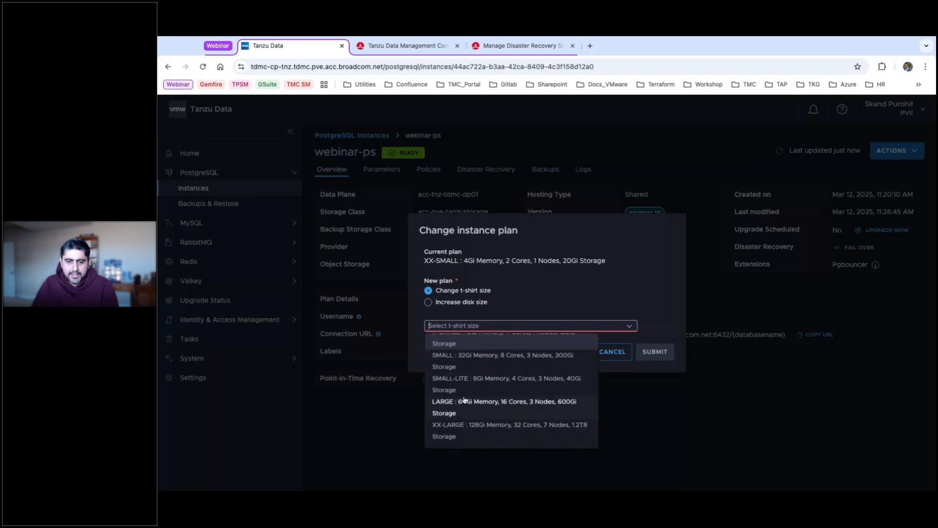
click(571, 289)
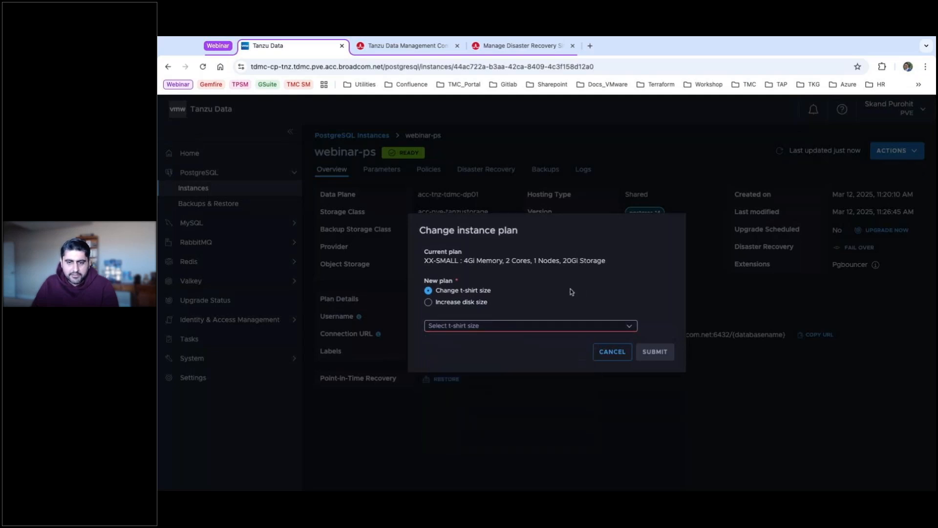
click(428, 303)
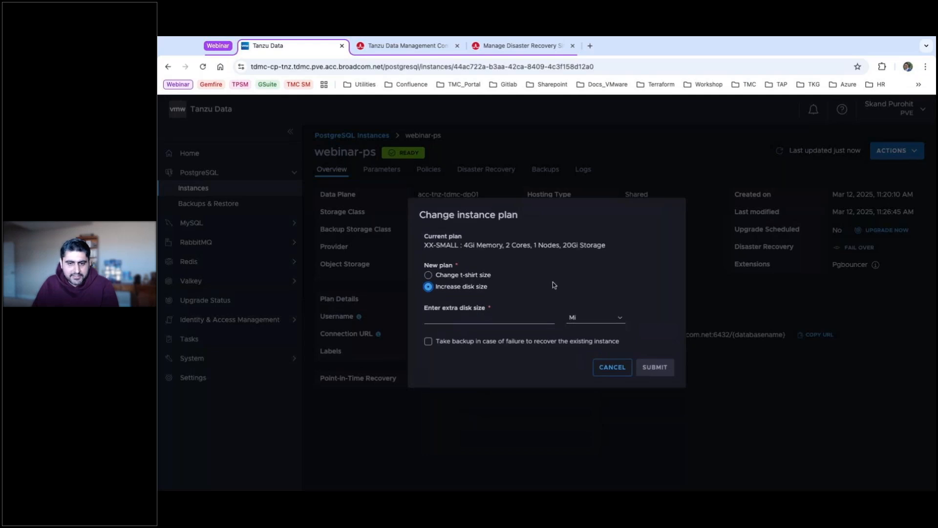
click(443, 317)
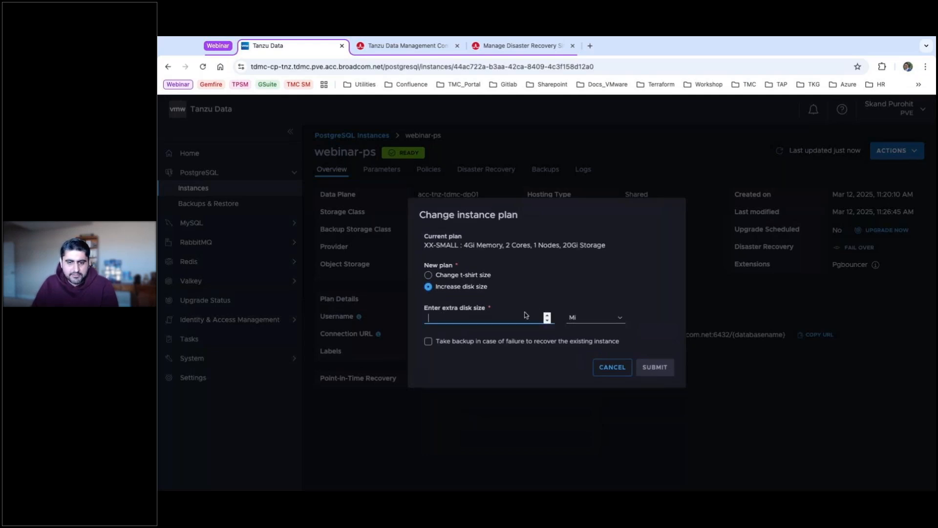
text(1)
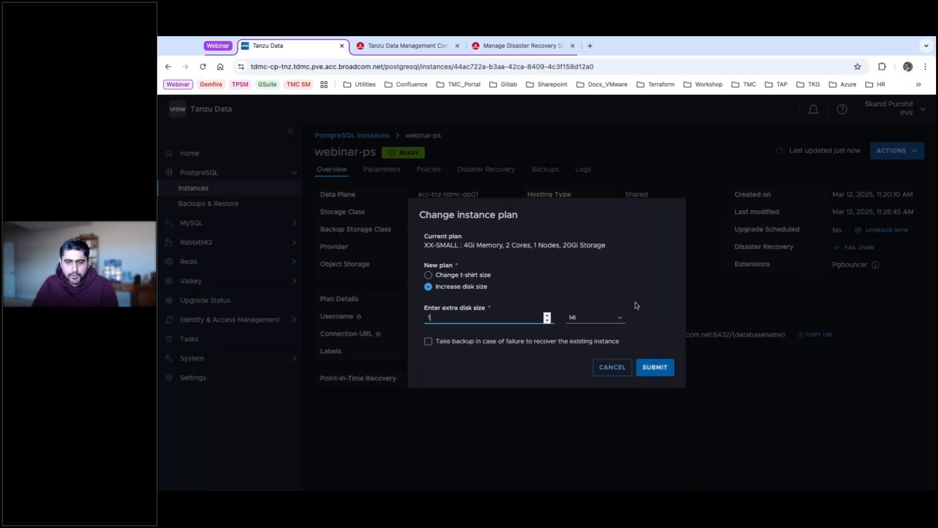
click(591, 319)
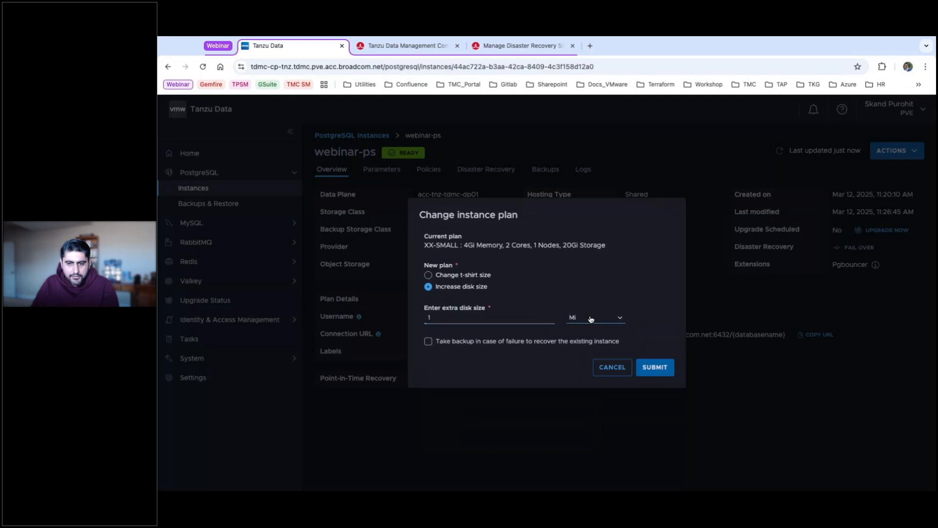
click(591, 319)
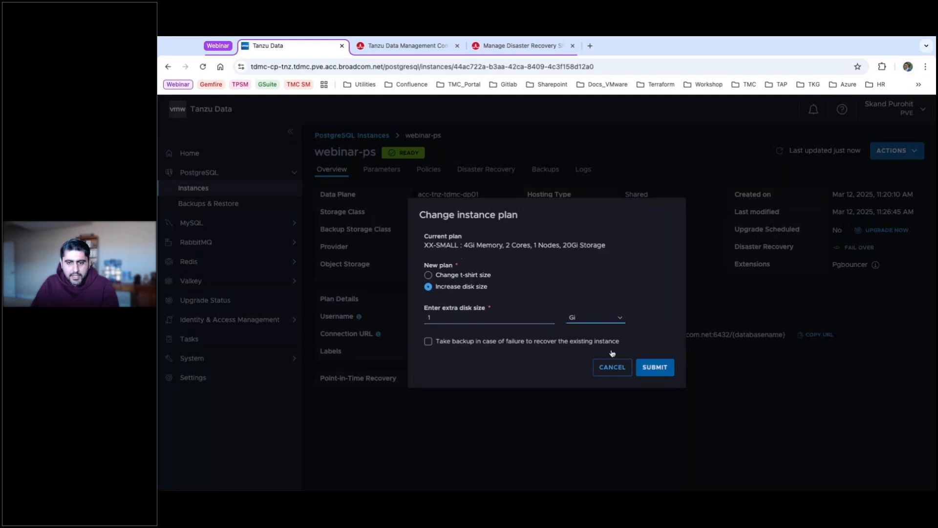
click(659, 367)
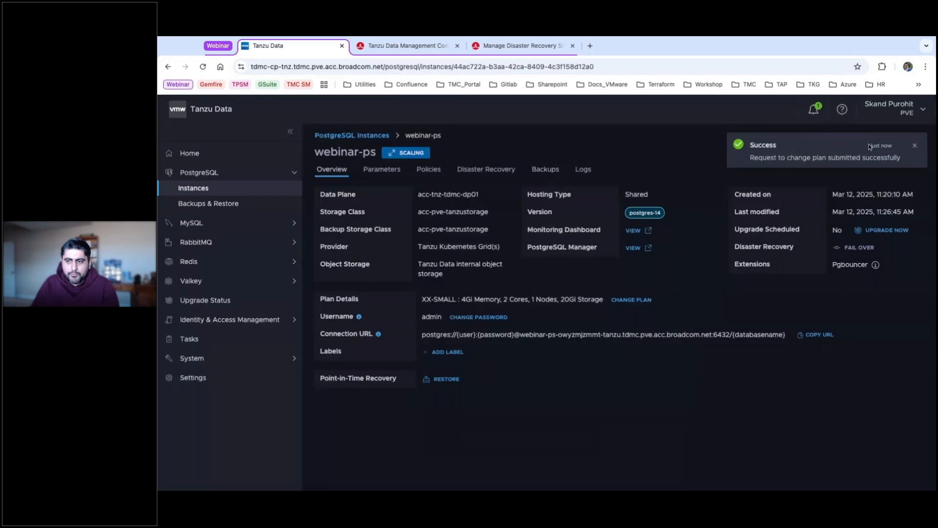
click(915, 149)
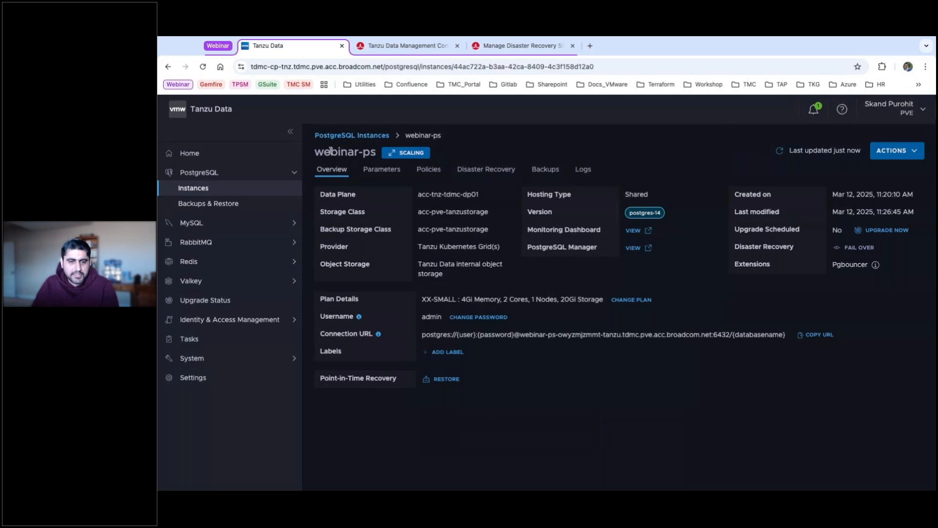
Reload the instances list, reopen webinar-ps, and check its running Scale cluster tasks.
click(205, 188)
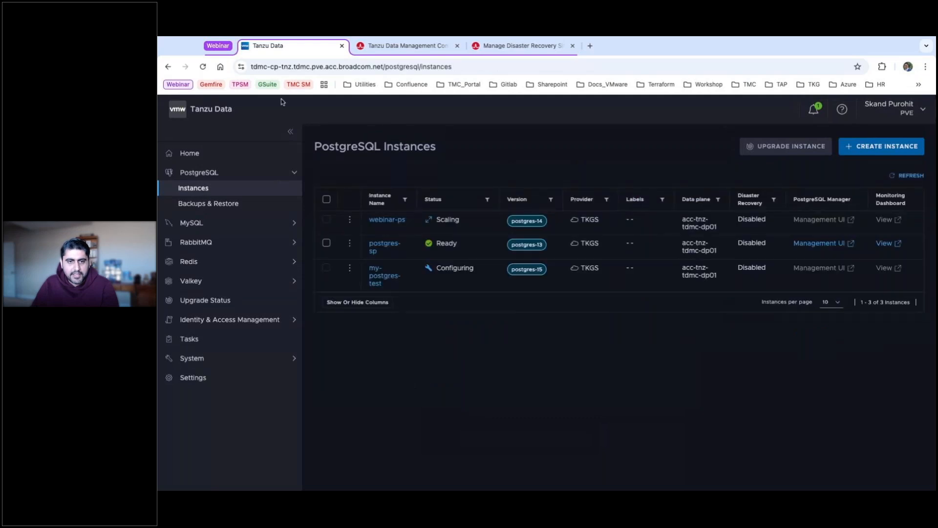
click(201, 69)
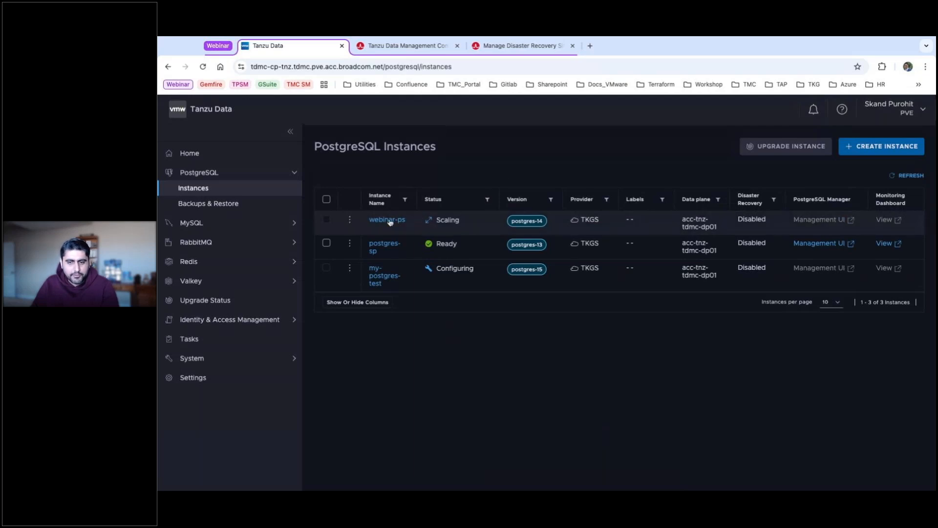
click(385, 219)
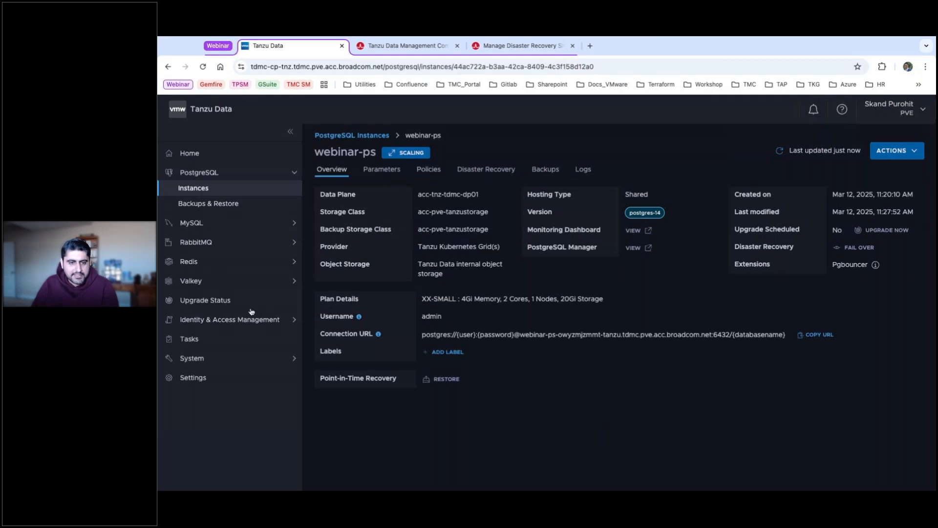
click(194, 338)
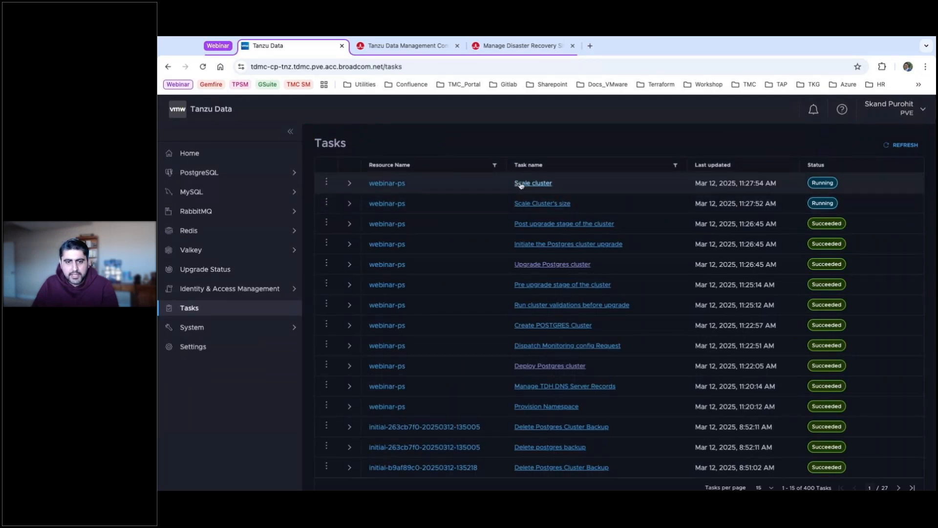
click(357, 203)
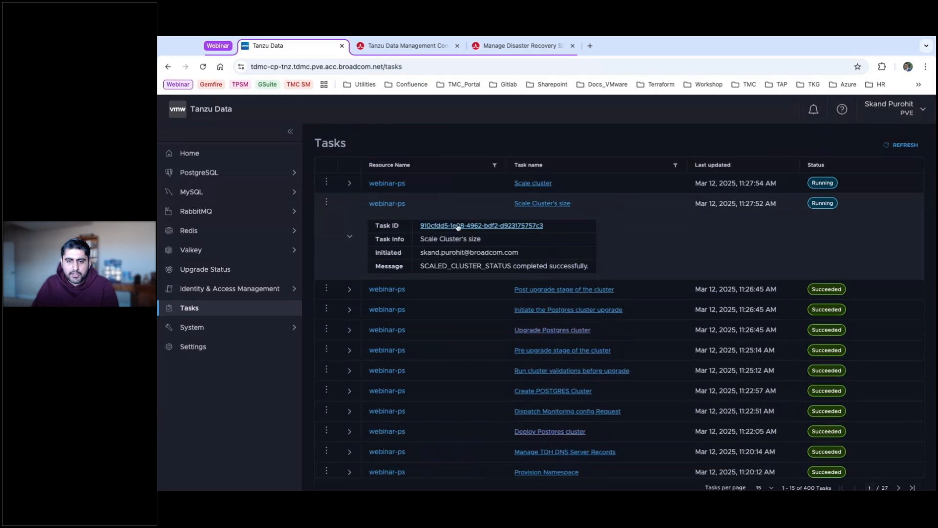
click(457, 226)
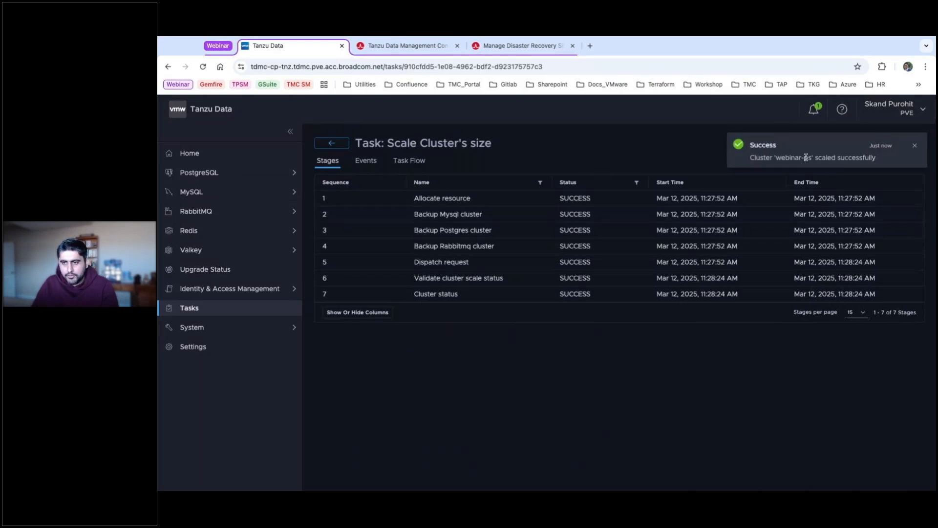
click(185, 176)
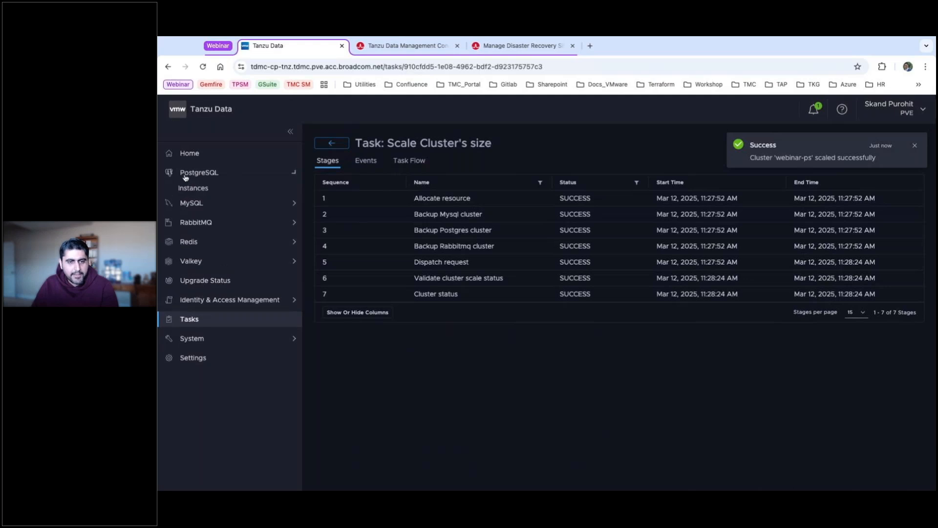
click(200, 191)
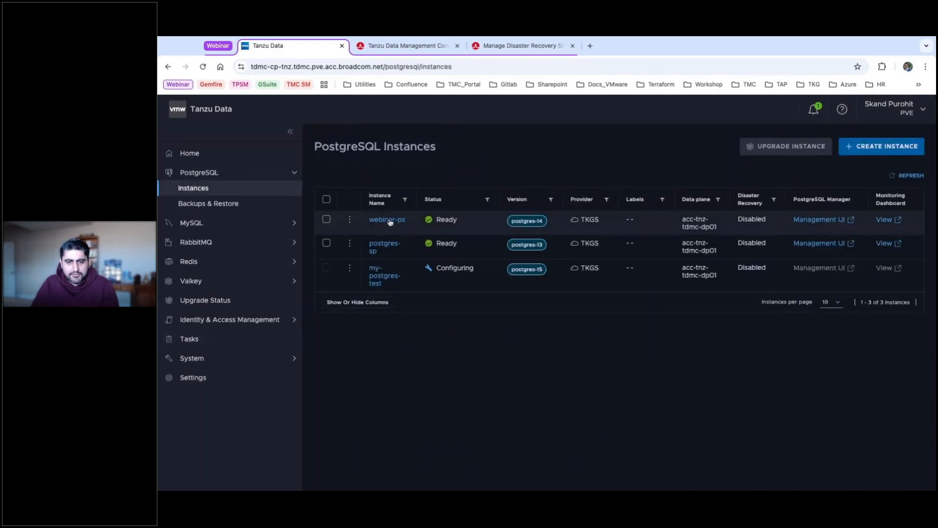
click(389, 220)
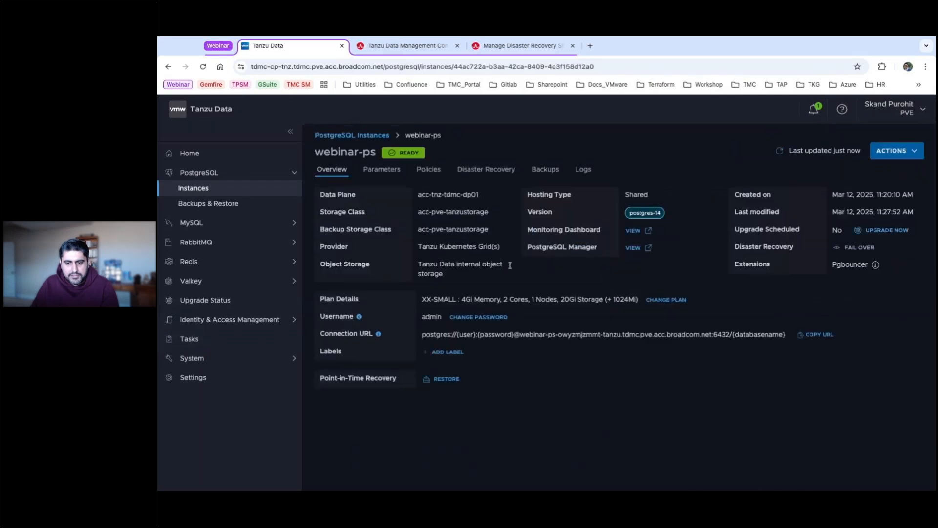
drag(636, 299, 607, 300)
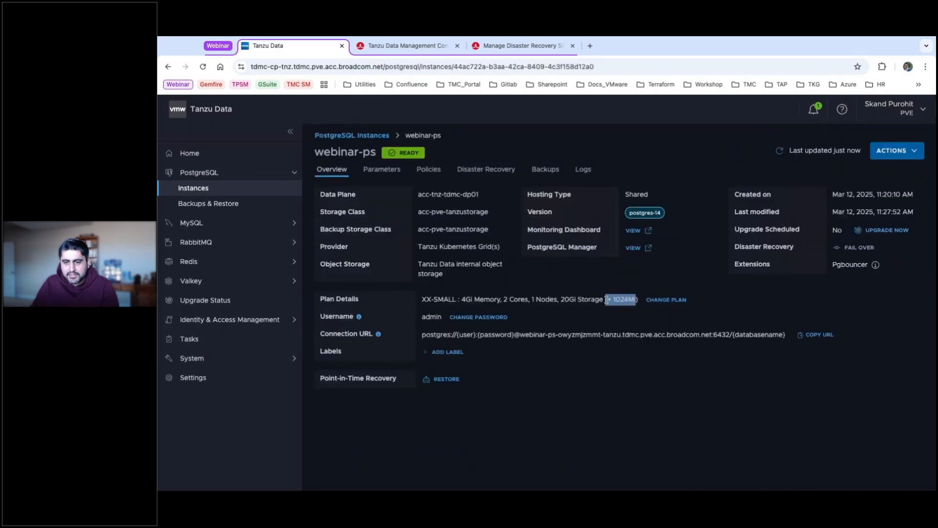
click(541, 310)
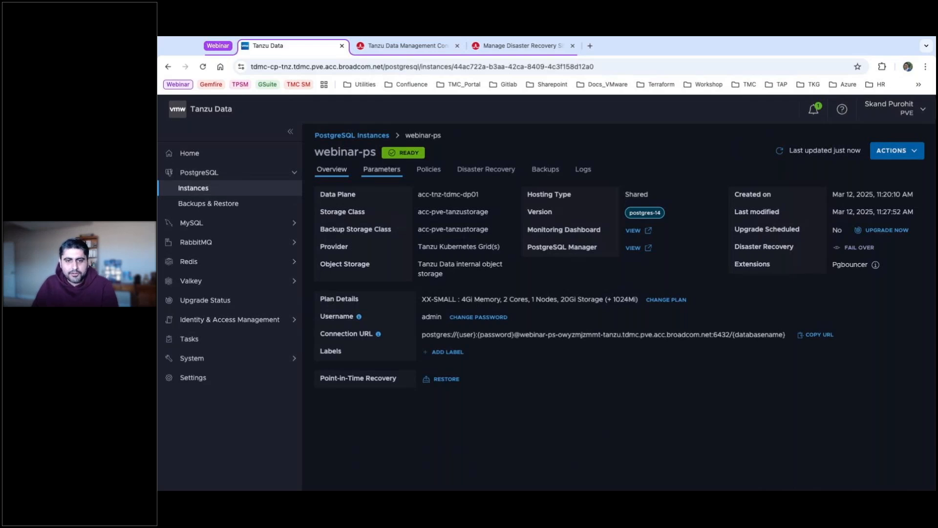
Show webinar-ps's six configured parameters and open the Configure parameters form.
click(382, 169)
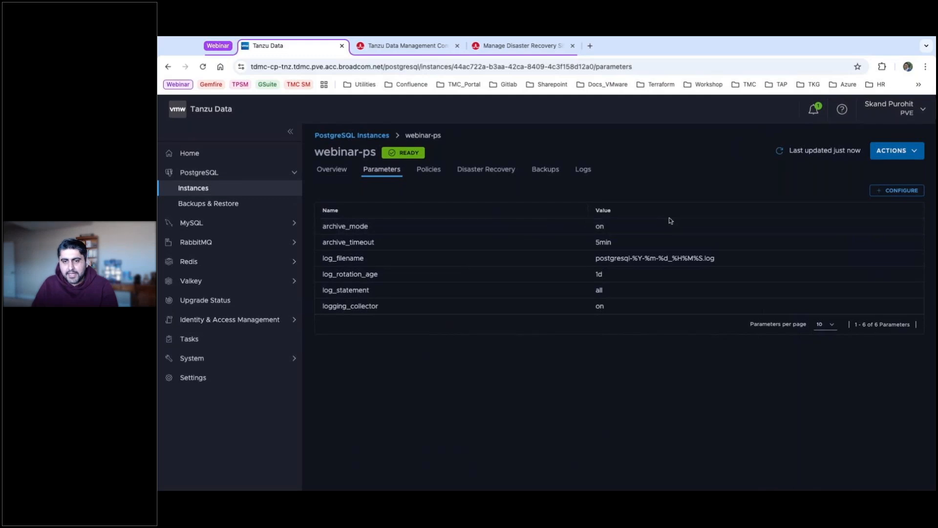
click(904, 191)
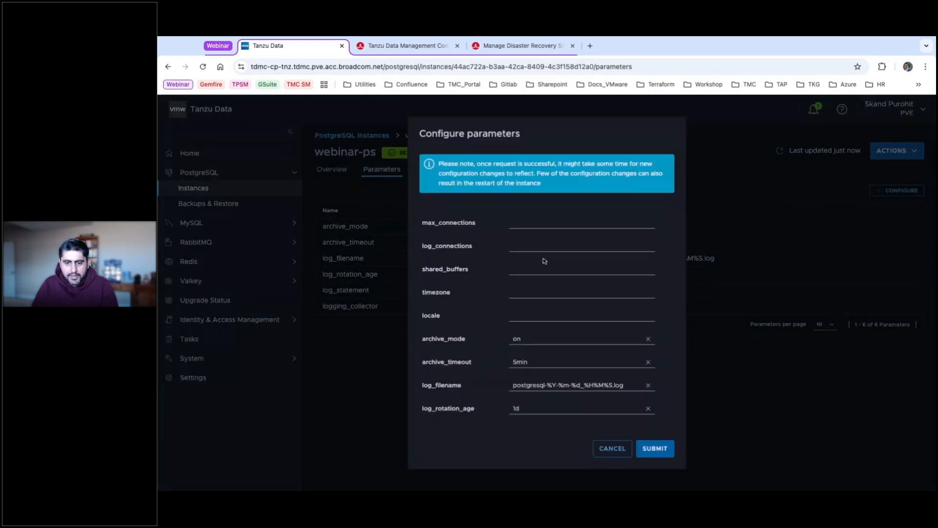
Add a checkpoint_timeout parameter with value 200 to webinar-ps and submit it.
scroll(534, 265, down, 2)
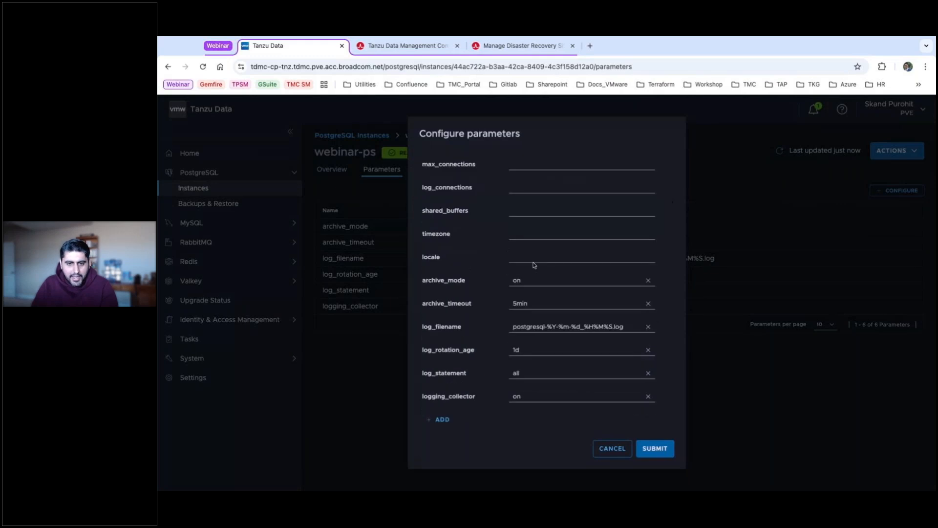
click(440, 420)
click(431, 424)
text(check)
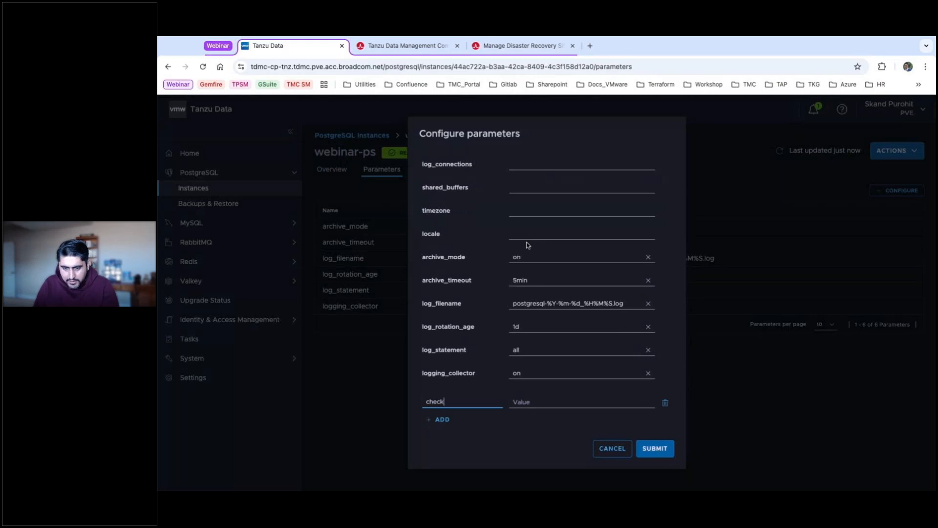
text(ooint_timeout)
key(Tab)
text(200)
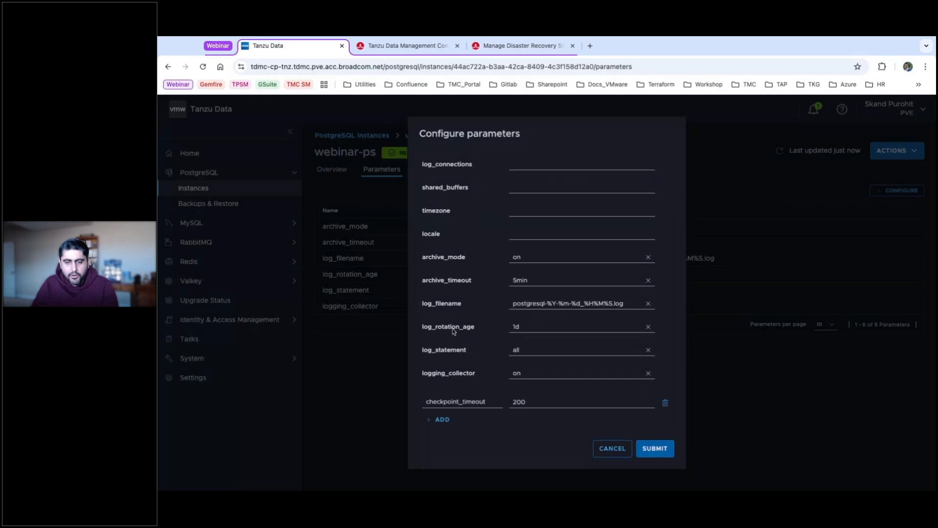
click(669, 450)
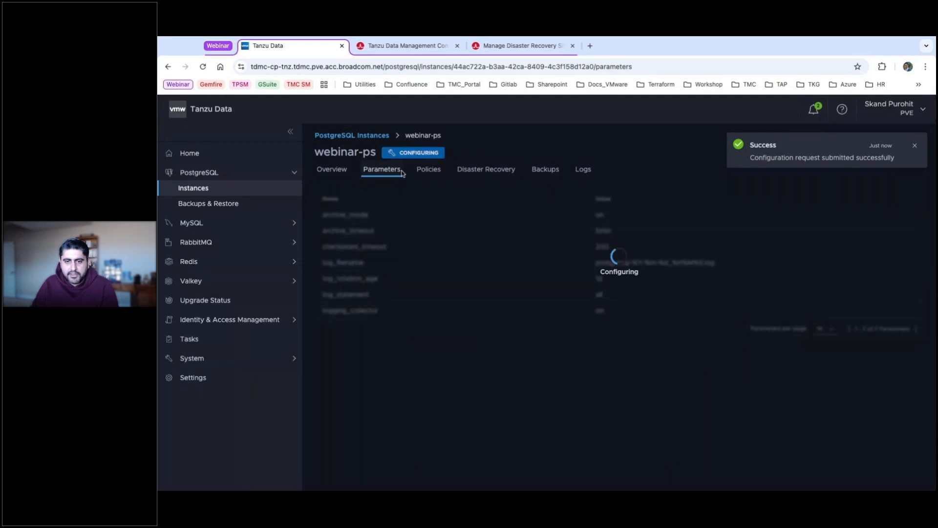
Dismiss the success notifications and reload the instance page.
click(915, 145)
click(914, 146)
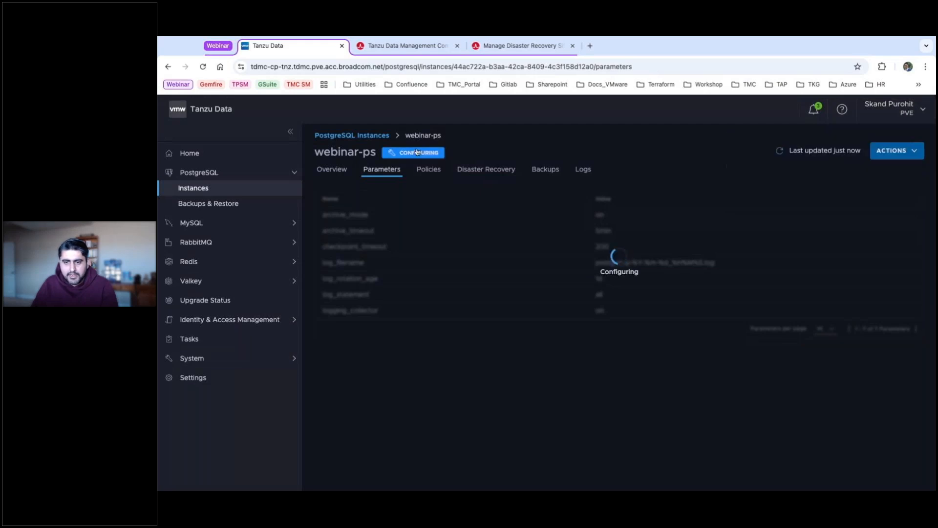
click(204, 67)
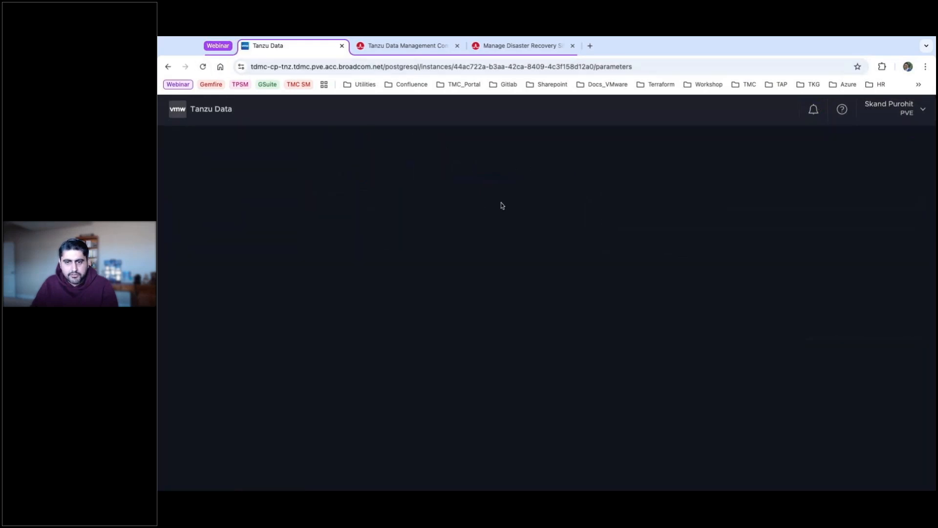
Highlight checkpoint_timeout and its value 200 in the Parameters table, then show the Policies tab.
double_click(326, 259)
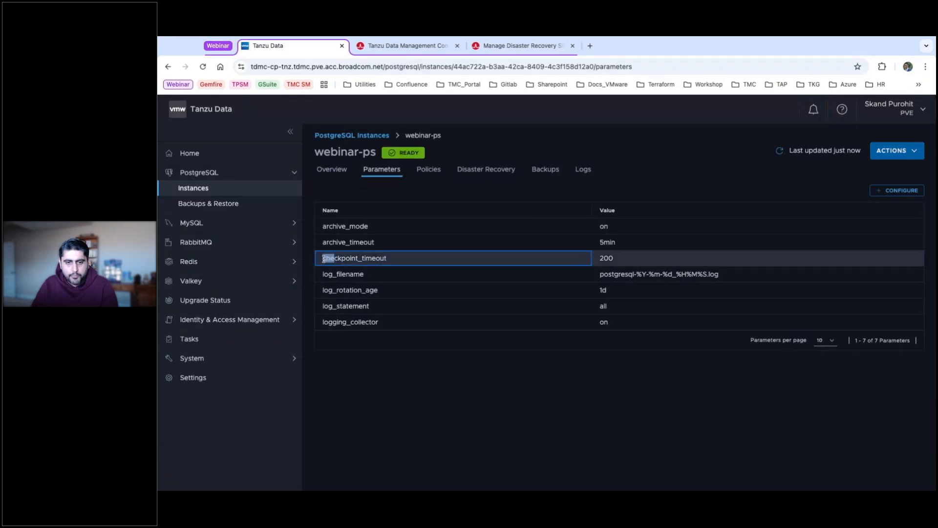
double_click(602, 257)
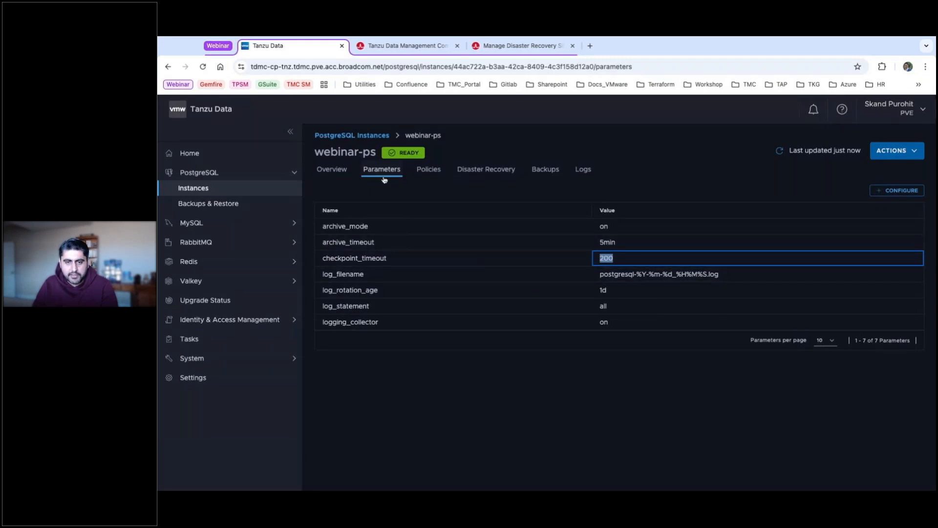
click(428, 170)
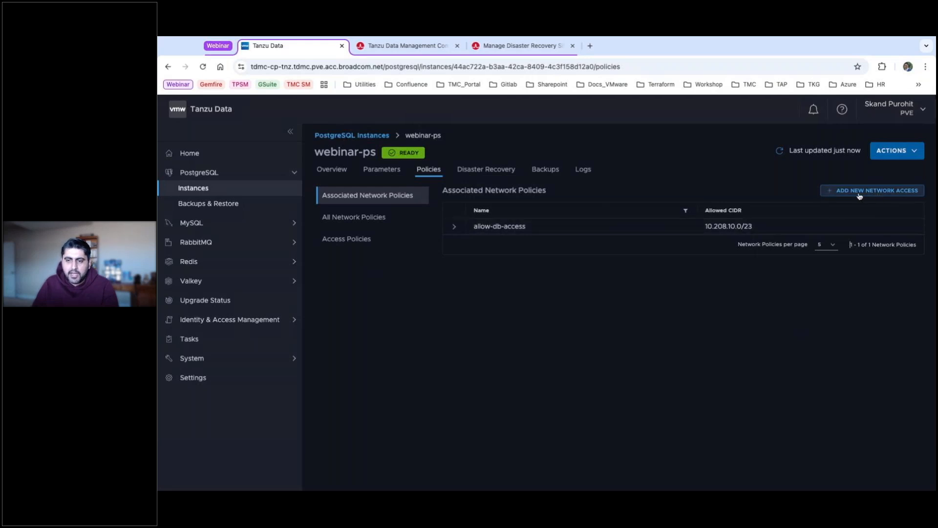
Review the allow-db-access policy and new network access option, then view Disaster Recovery and Backups.
click(461, 227)
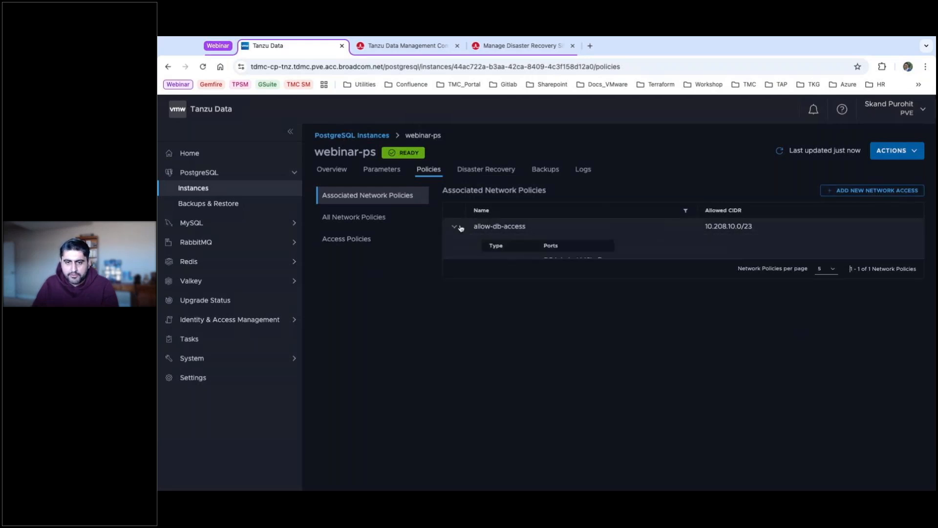
click(460, 227)
click(860, 195)
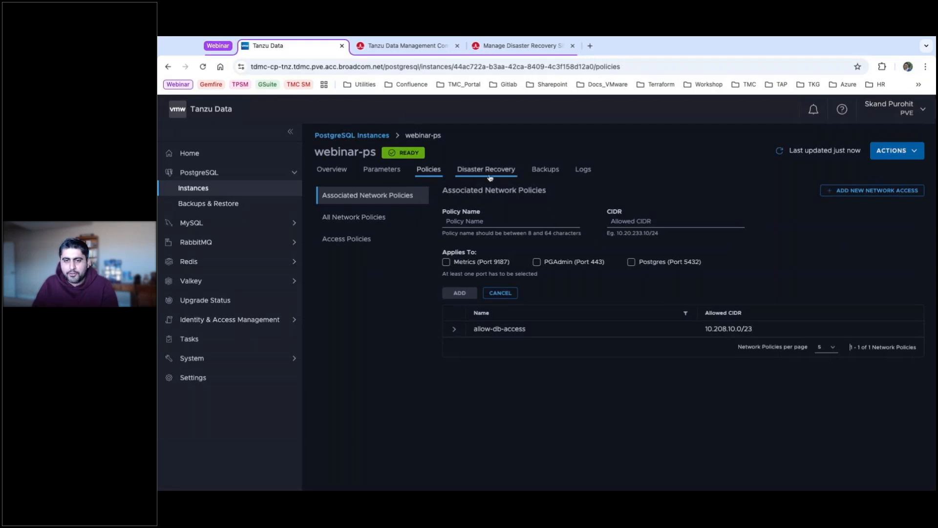
click(474, 173)
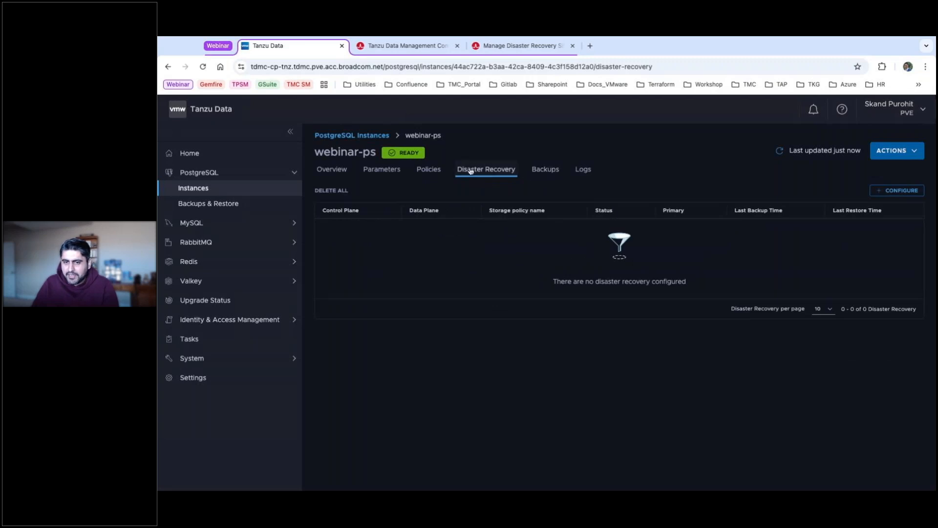
click(556, 170)
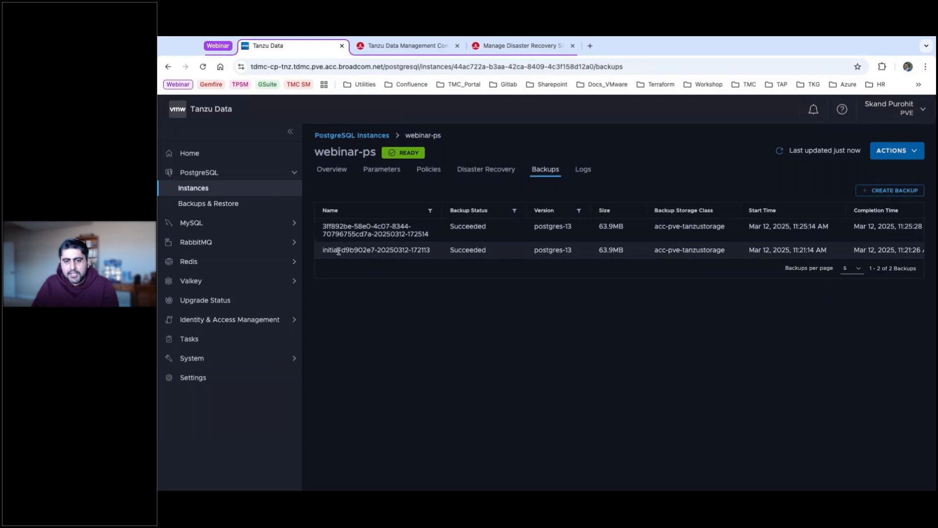
Highlight both backup names in the Backups table, then show the Logs tab.
drag(321, 252, 437, 253)
click(415, 234)
triple_click(438, 236)
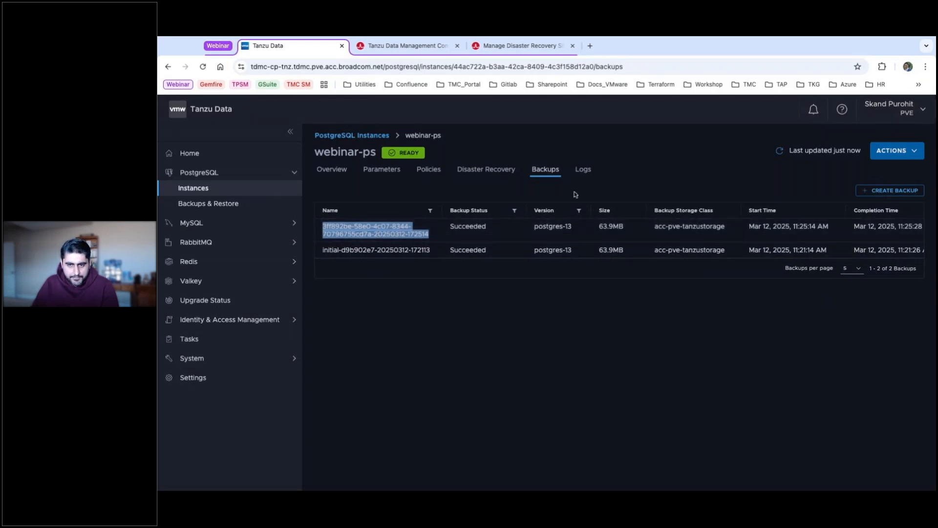
click(591, 173)
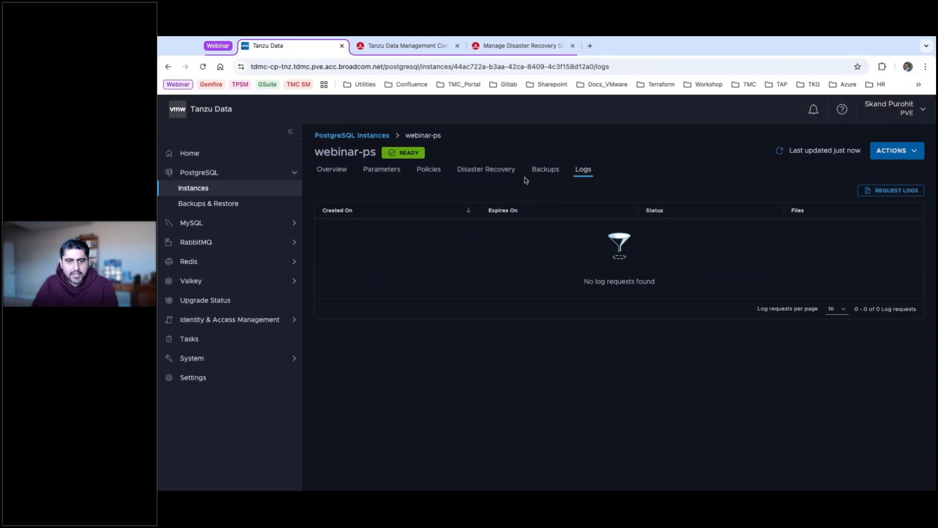
Request the last 7 days of webinar-ps logs, then return to the Disaster Recovery tab.
click(875, 192)
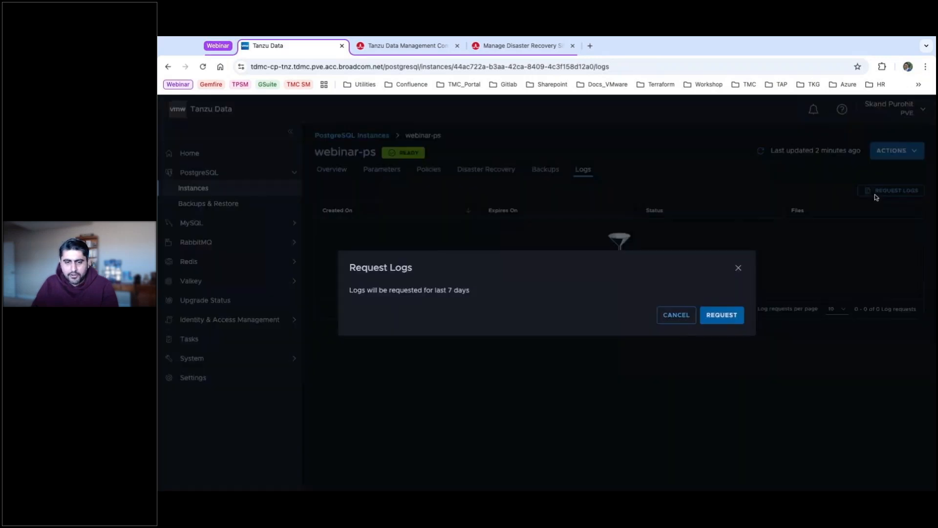
click(724, 318)
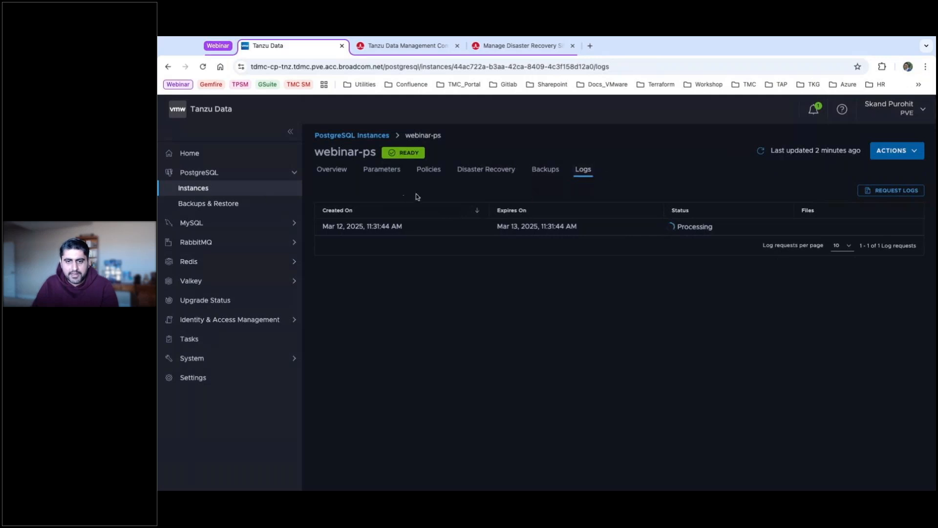
click(502, 175)
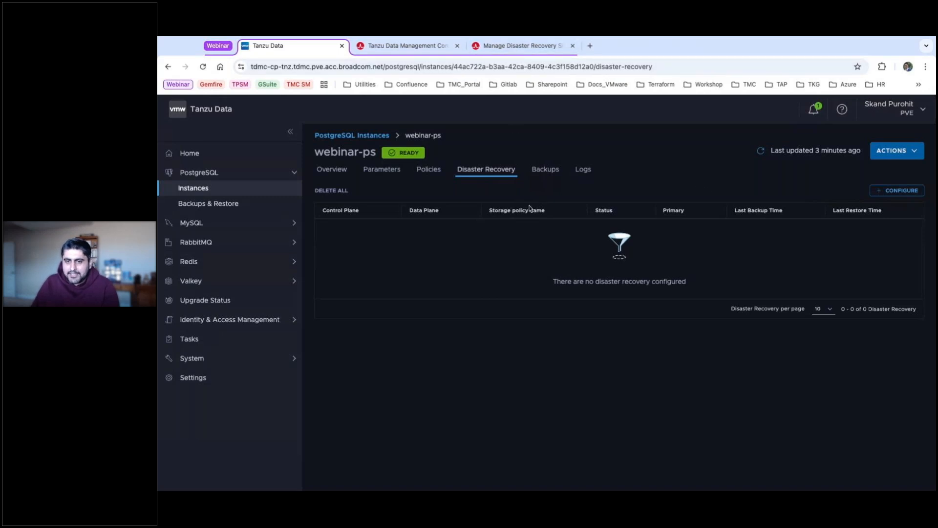
Browse the Manage Disaster Recovery Sites docs page down through its DR-site diagrams.
click(548, 48)
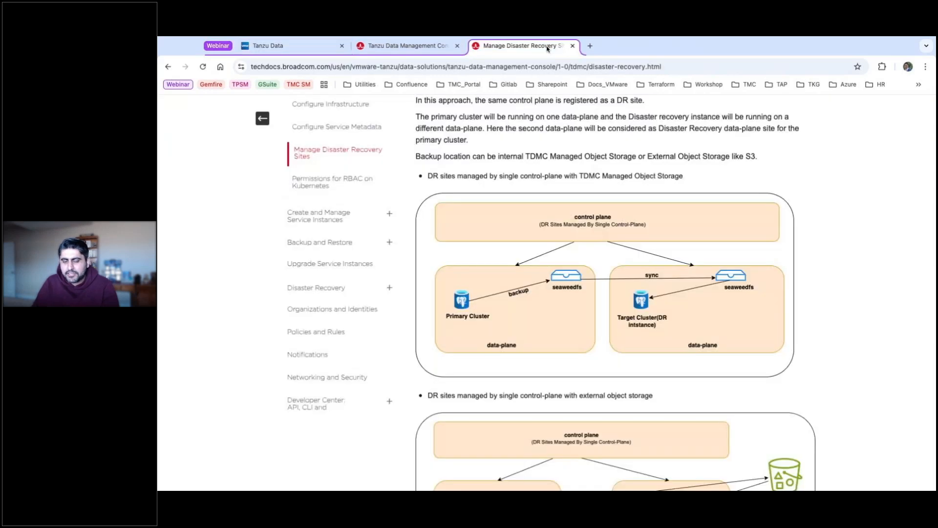
scroll(625, 281, down, 1)
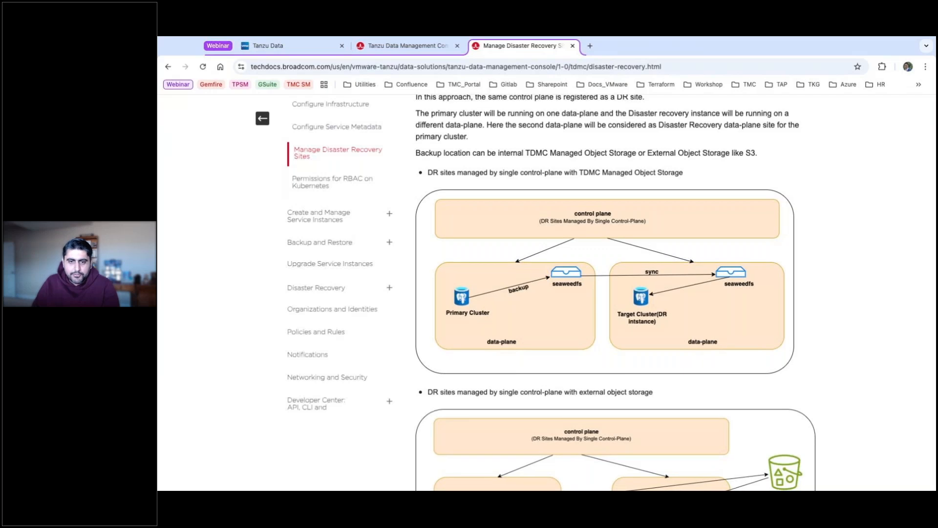
scroll(610, 276, down, 1)
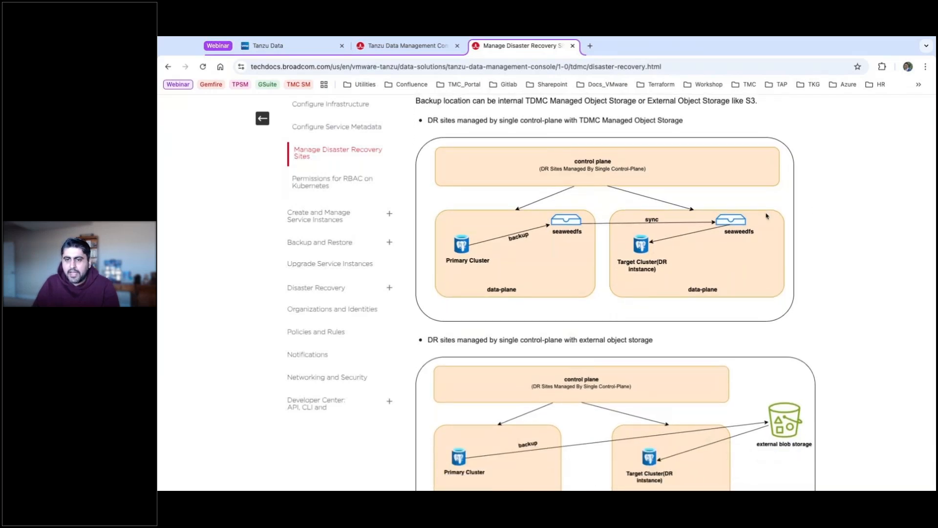
scroll(733, 176, down, 1)
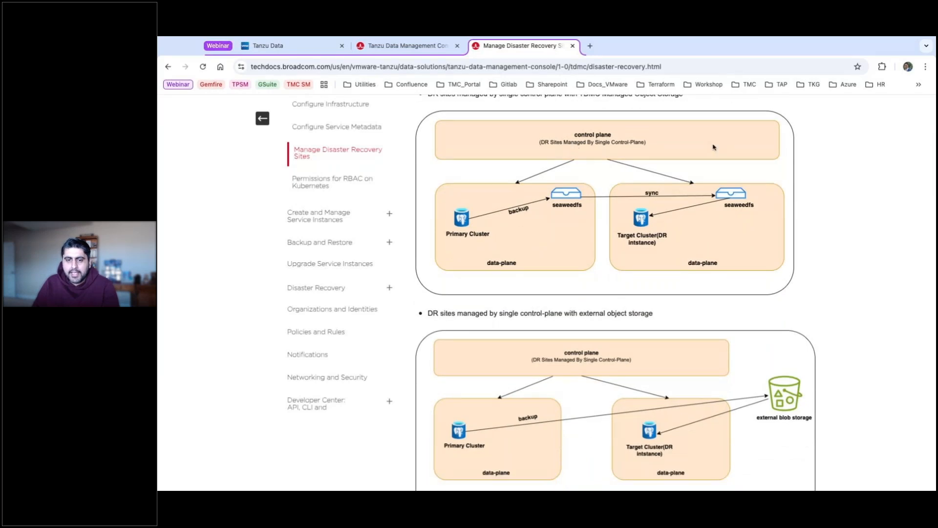
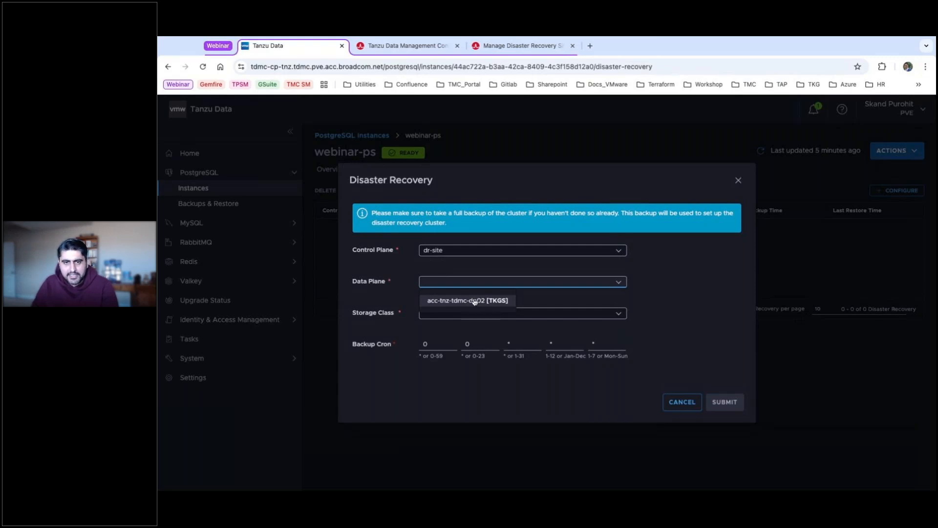
Submit DR to data plane acc-tnz-tdmc-dp02 with acc-pve-tanzustorage storage, then open Backups & Restore.
click(474, 301)
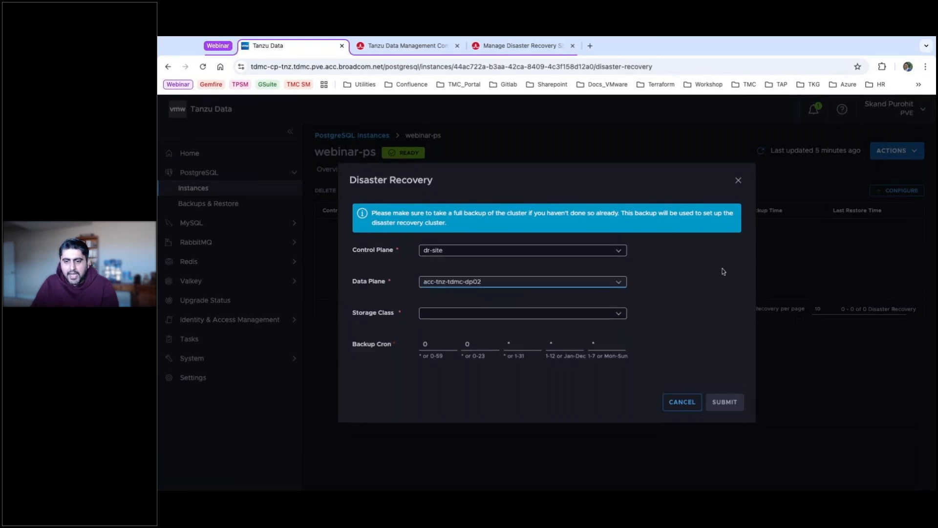
click(627, 315)
click(458, 335)
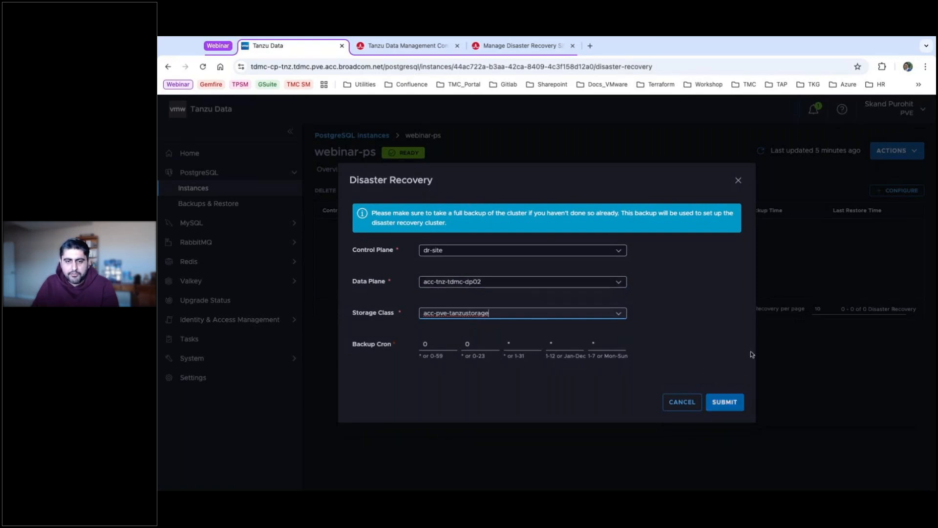
click(725, 403)
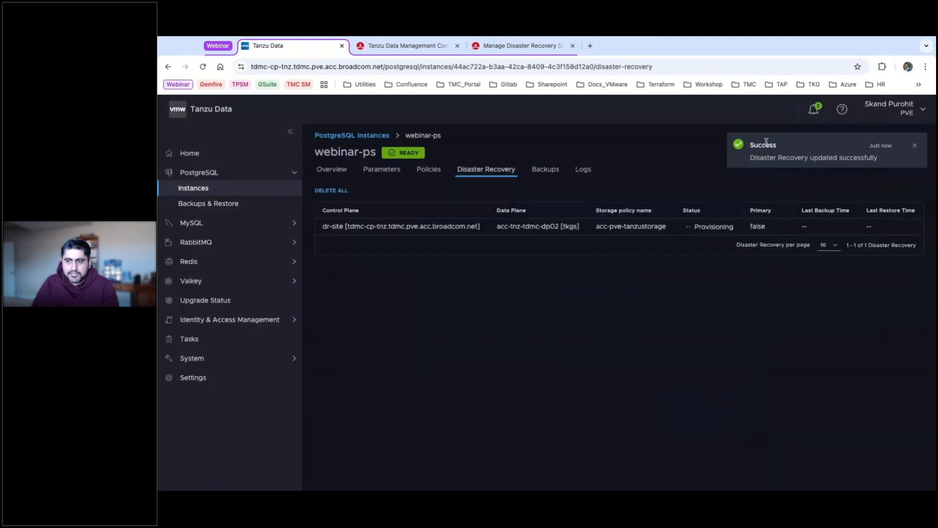
click(915, 146)
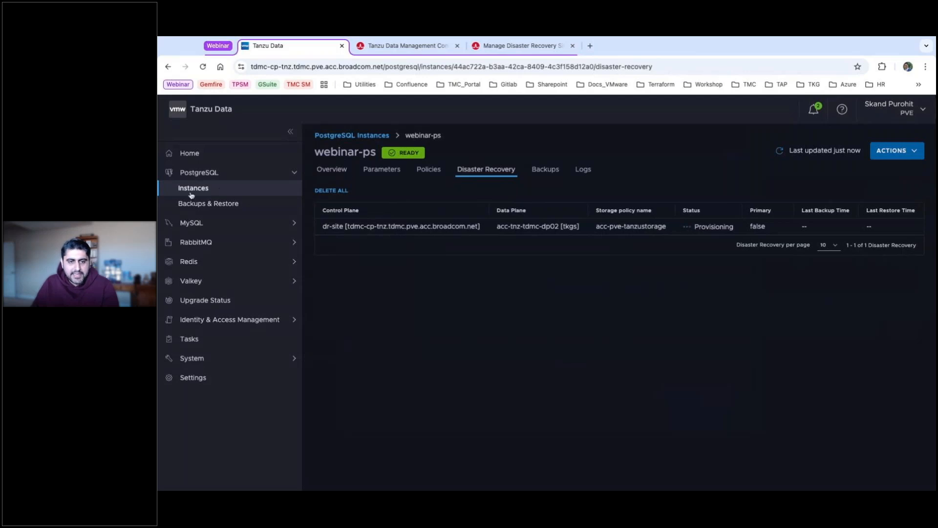
click(205, 209)
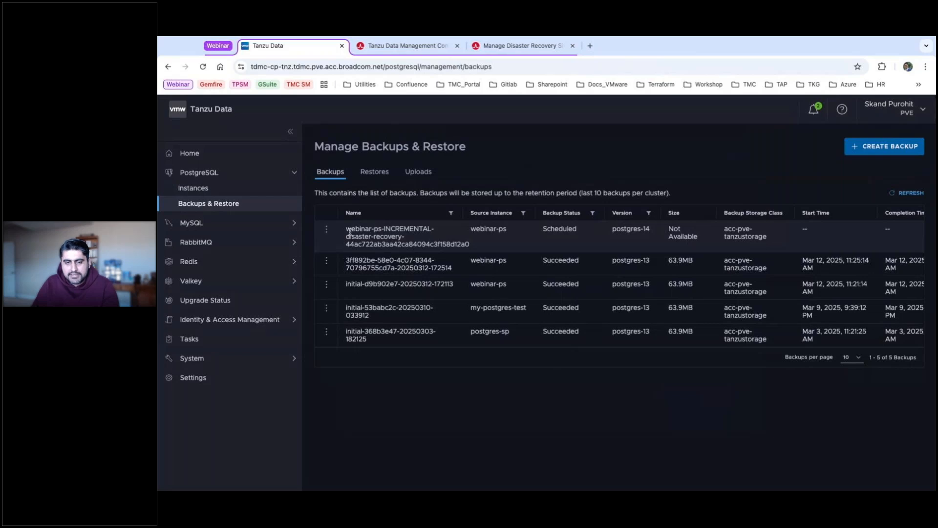
Highlight the new incremental backup's name, then refresh the backups list.
drag(346, 229, 472, 245)
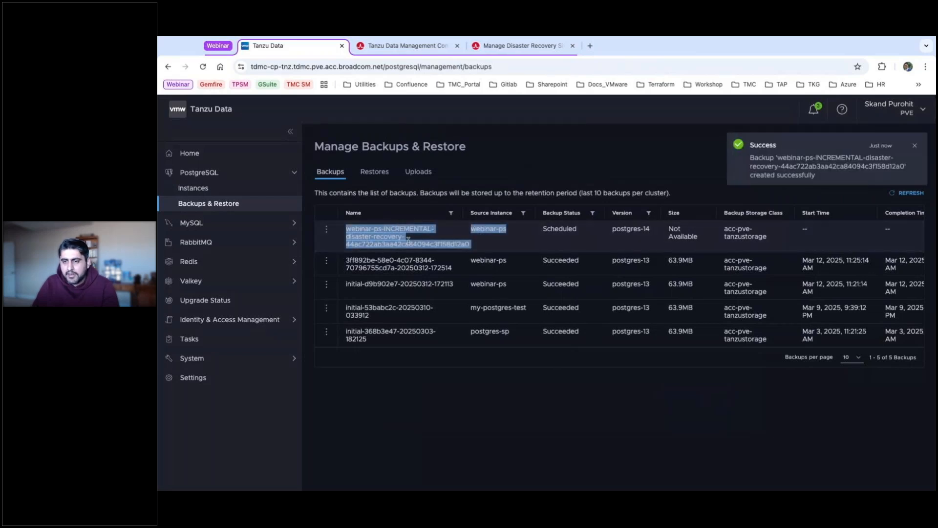
click(453, 236)
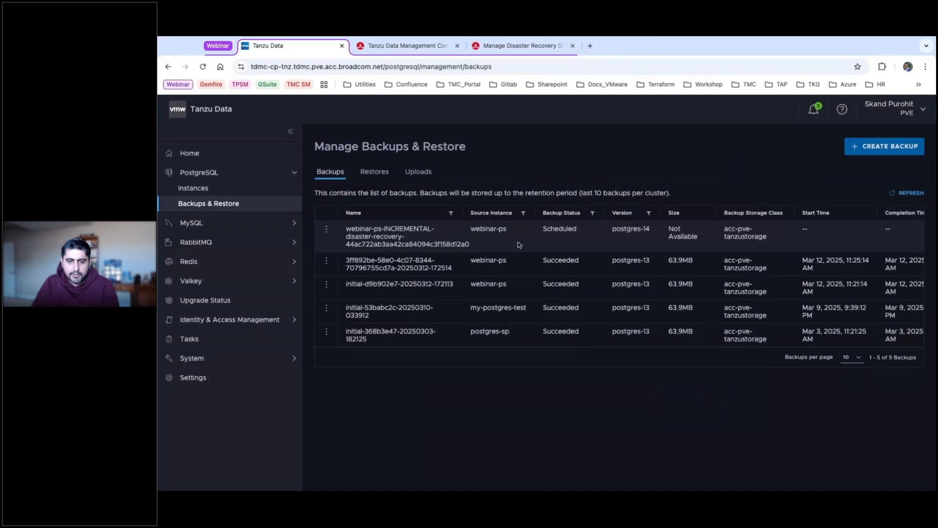
drag(476, 248, 394, 238)
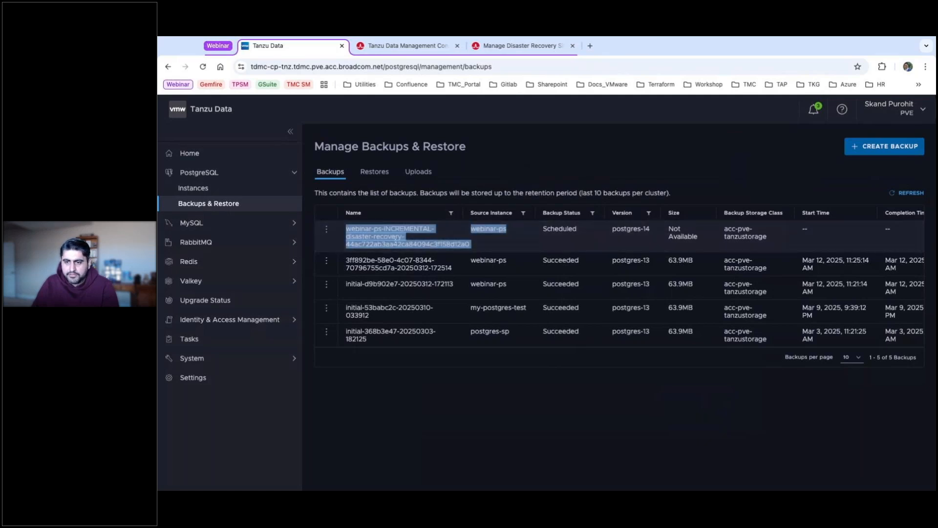
click(428, 240)
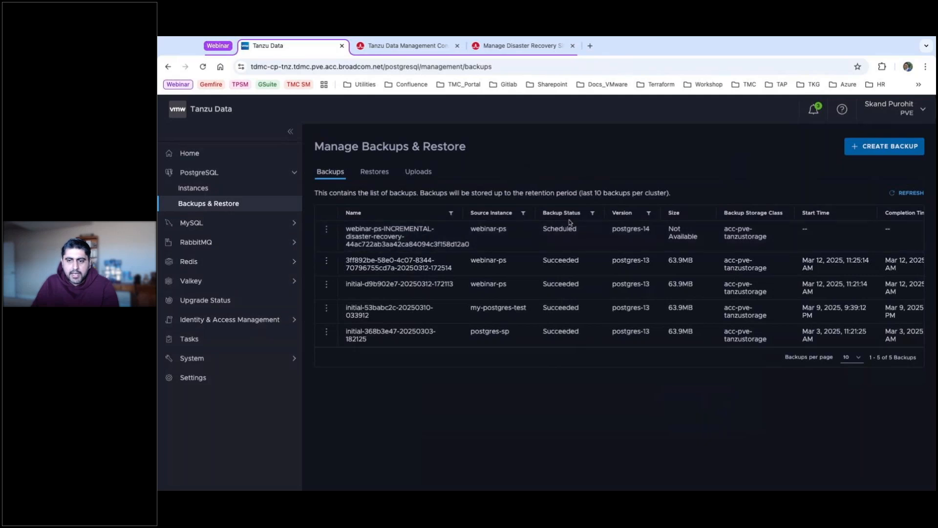
click(911, 194)
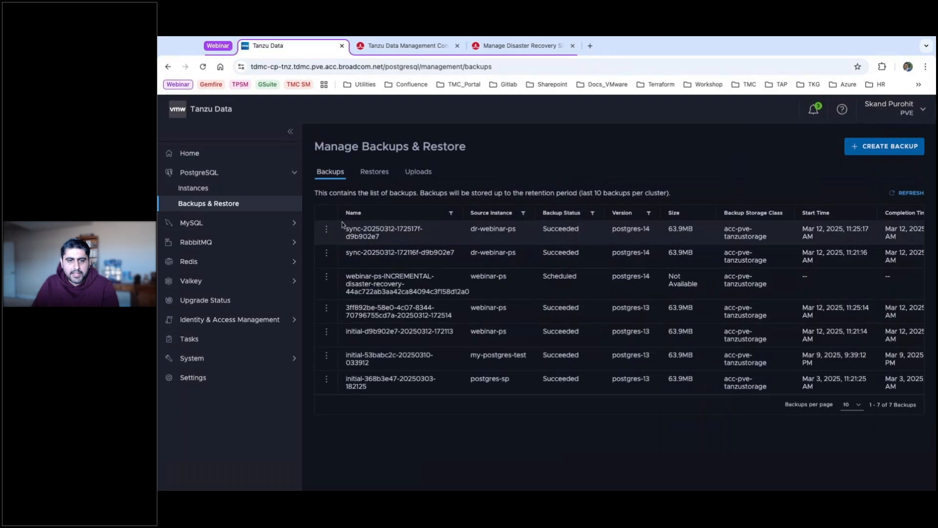
Visit PostgreSQL Instances and back, then expand Change Organization in the user menu.
click(197, 190)
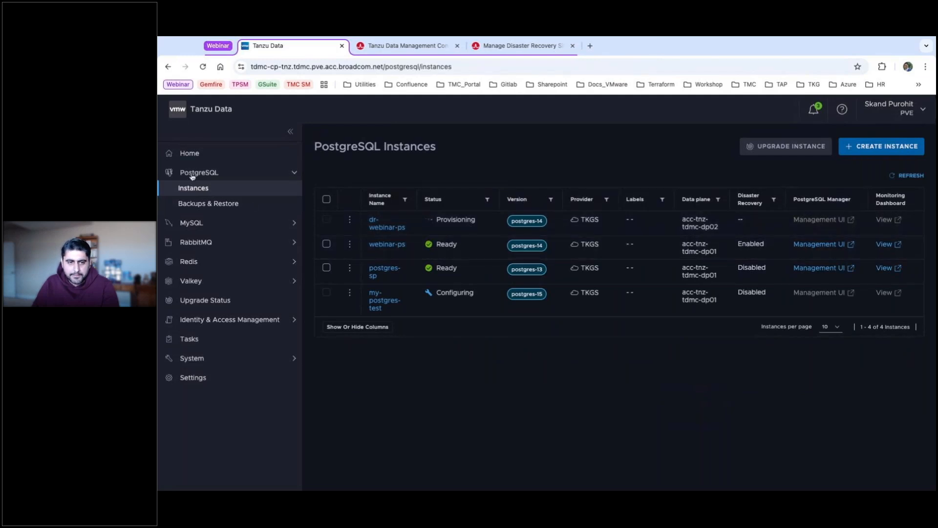
click(209, 203)
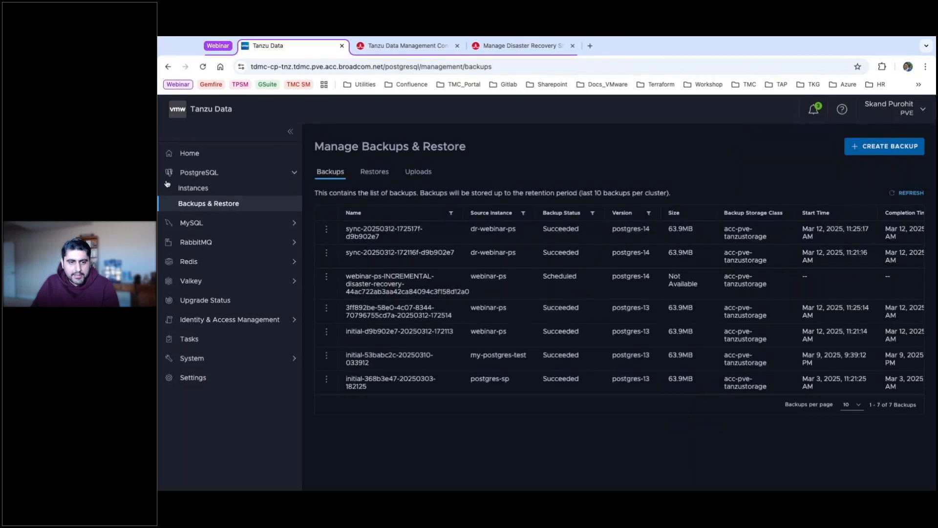
click(193, 174)
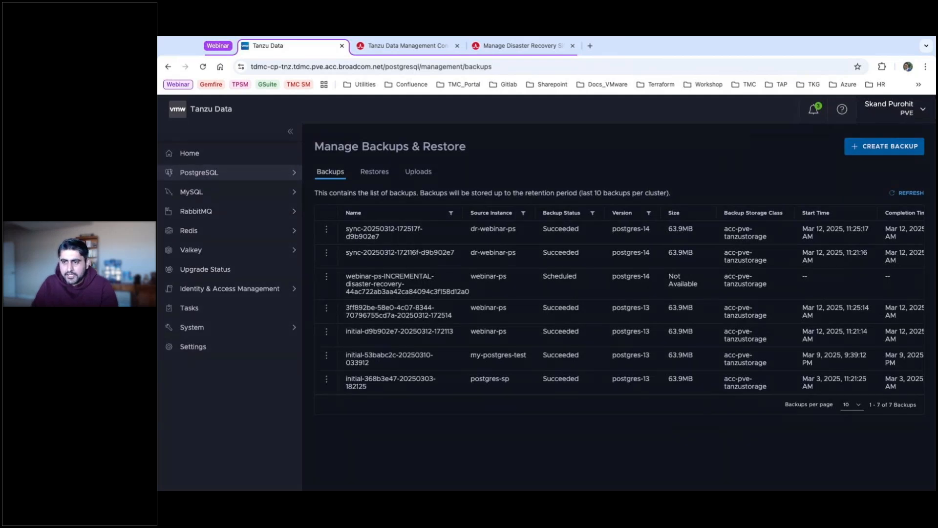
click(894, 109)
click(811, 189)
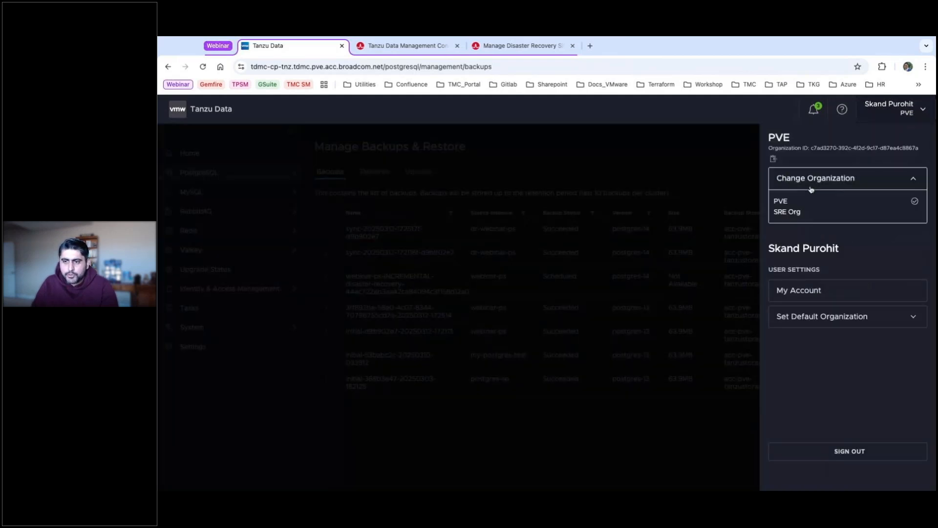
Switch to SRE Org and open the tdmc-provider-acc cloud account's data planes.
click(784, 212)
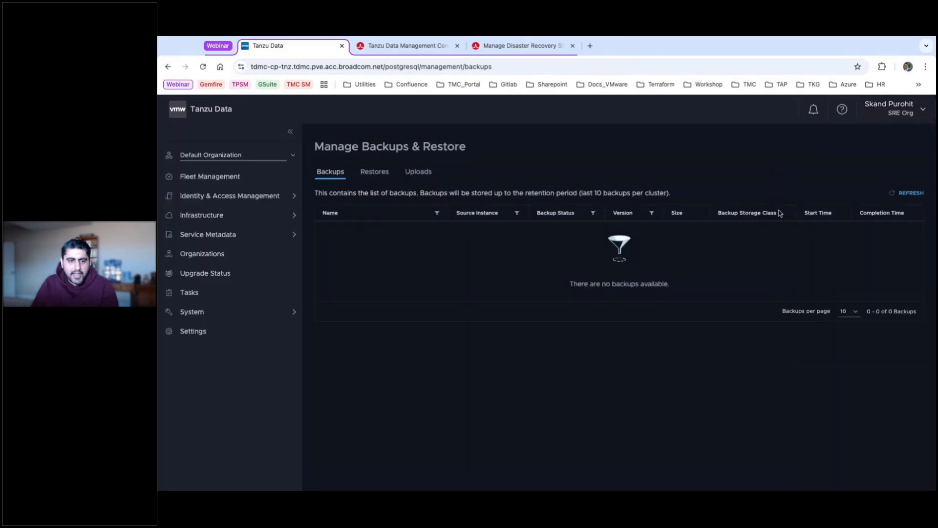
click(209, 218)
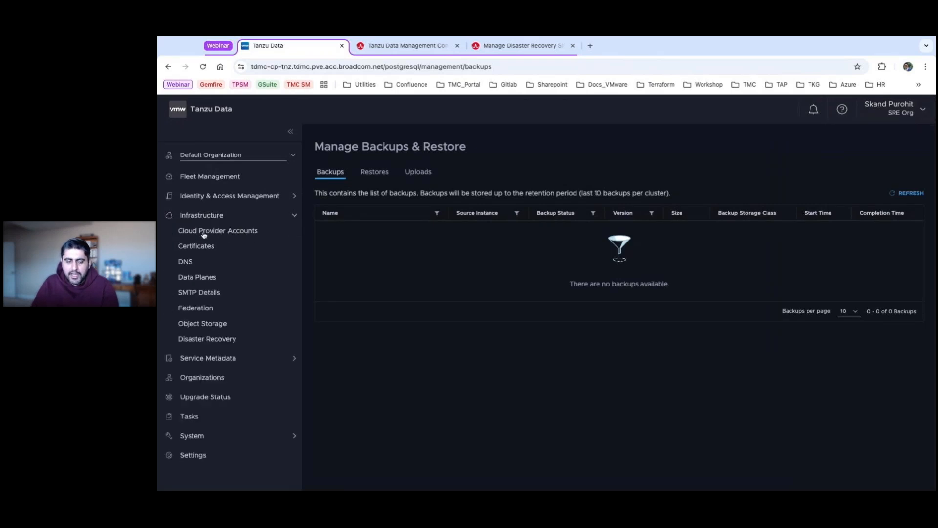
click(222, 231)
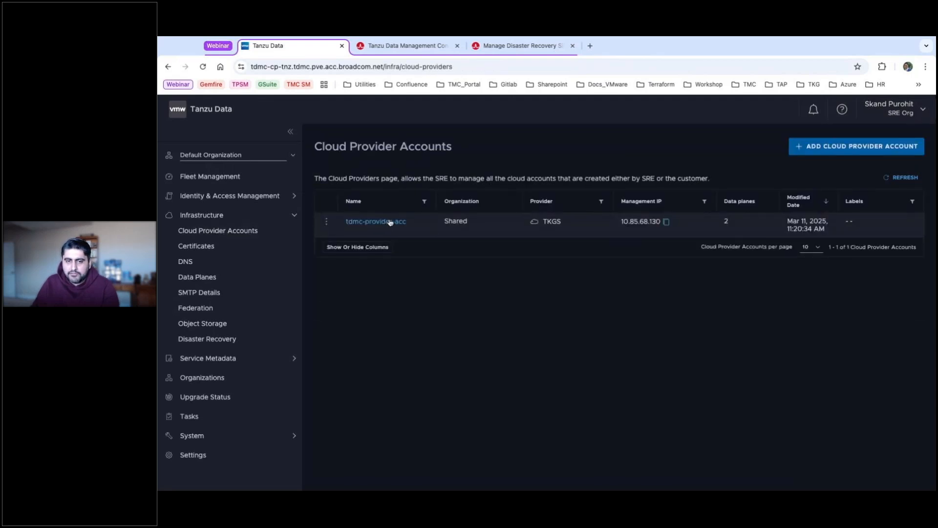
click(363, 222)
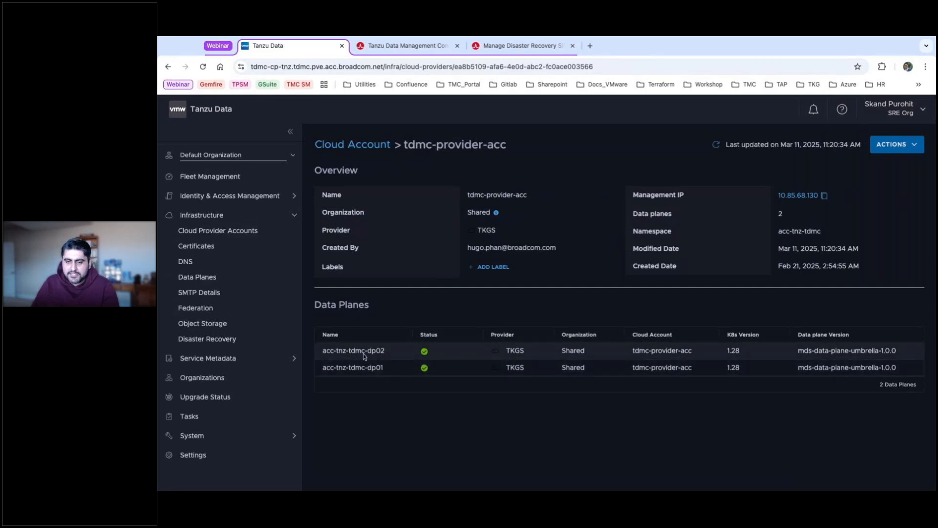
click(205, 277)
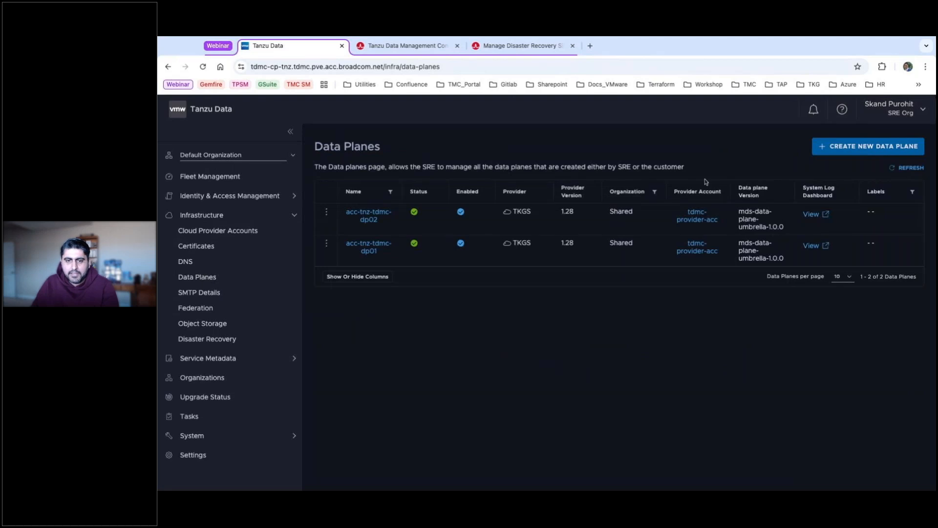
Preview the new data plane wizard's provider options, cancel it, and open Fleet Management.
click(870, 148)
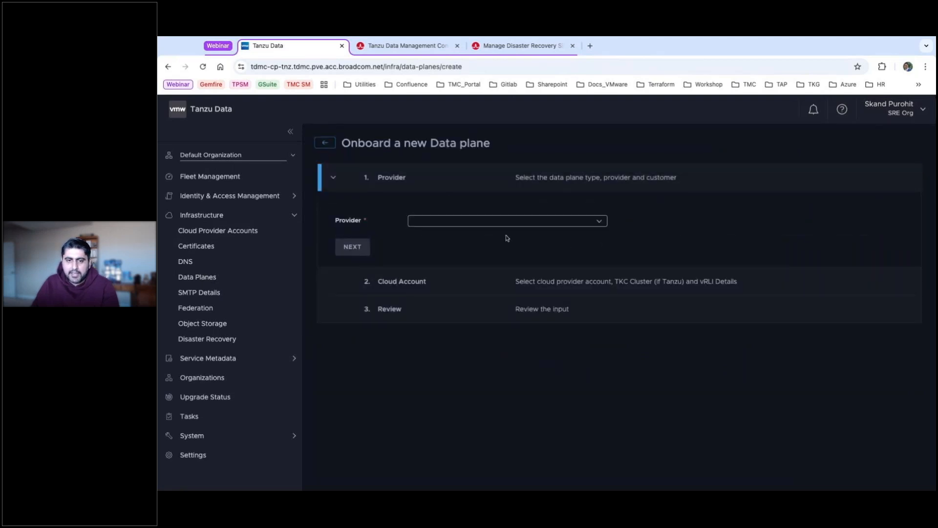
click(601, 221)
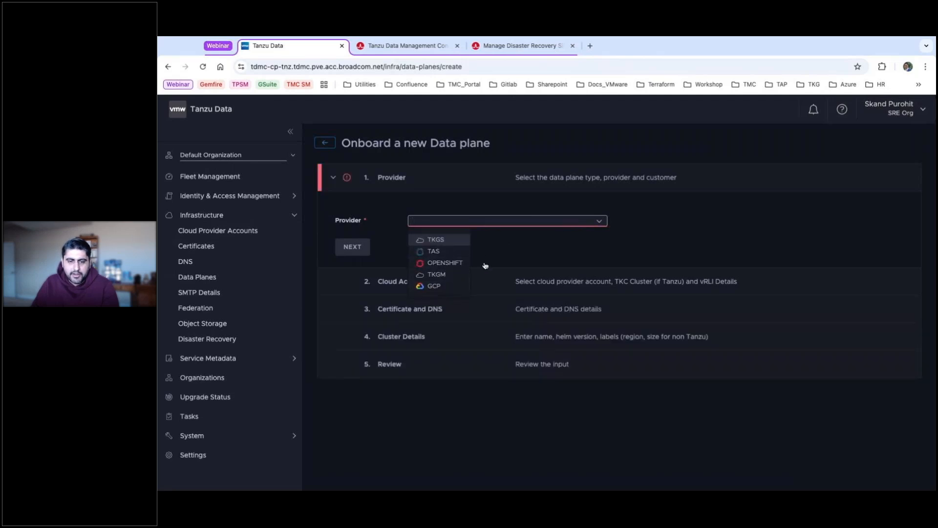
click(630, 213)
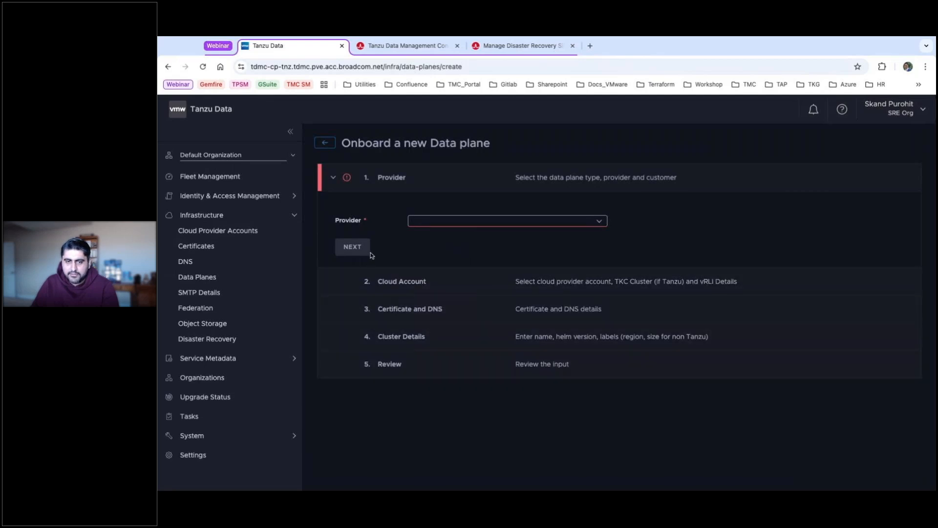
click(325, 143)
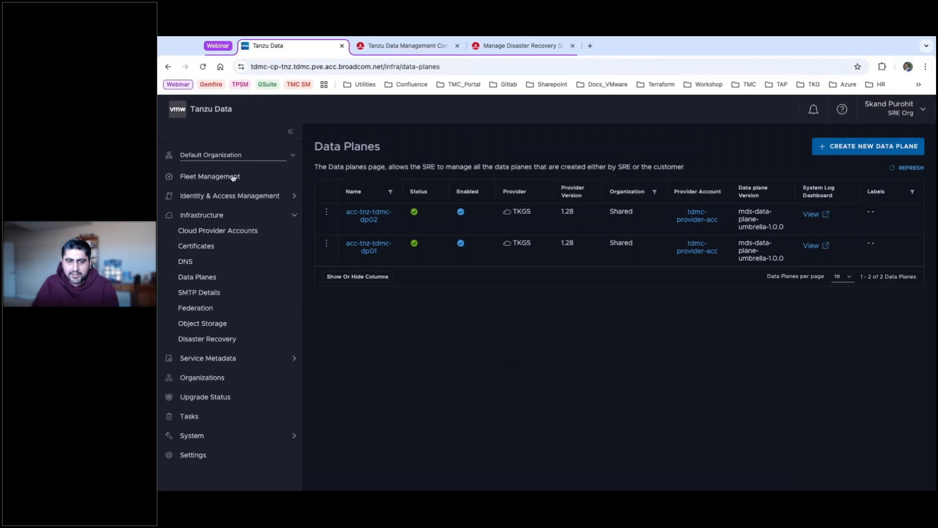
click(208, 177)
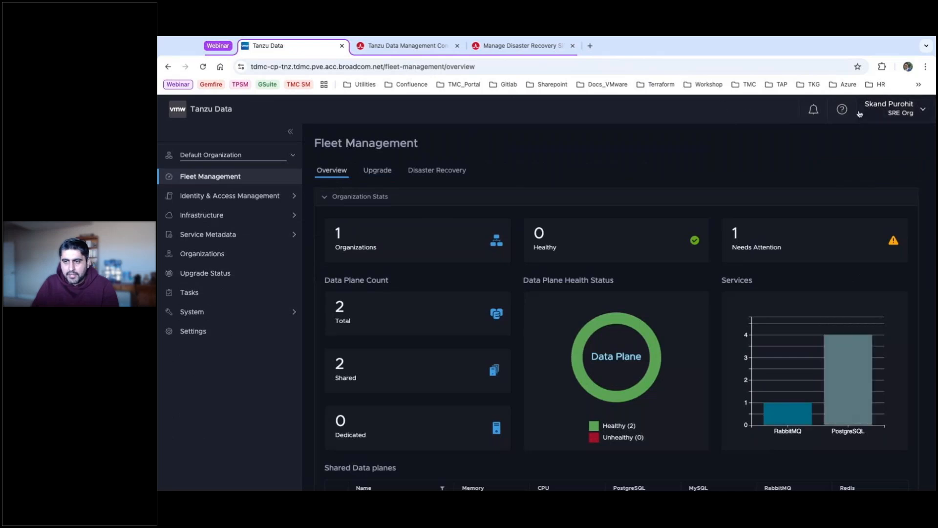
Switch the organization to PVE via the user menu's Change Organization list.
click(910, 116)
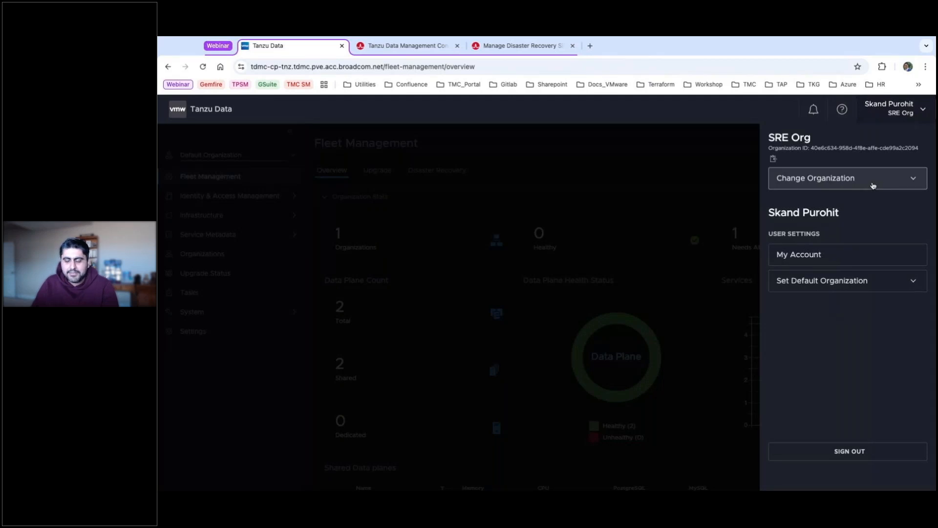
click(872, 186)
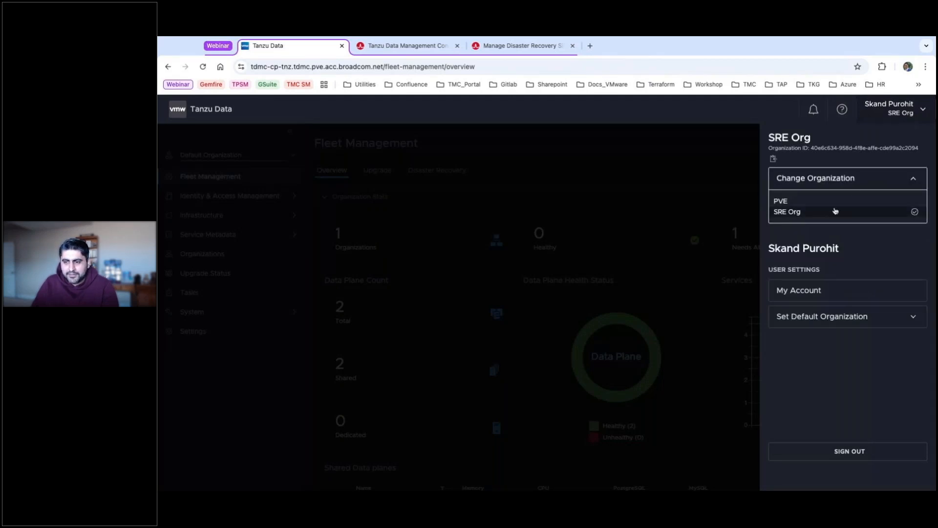
click(779, 201)
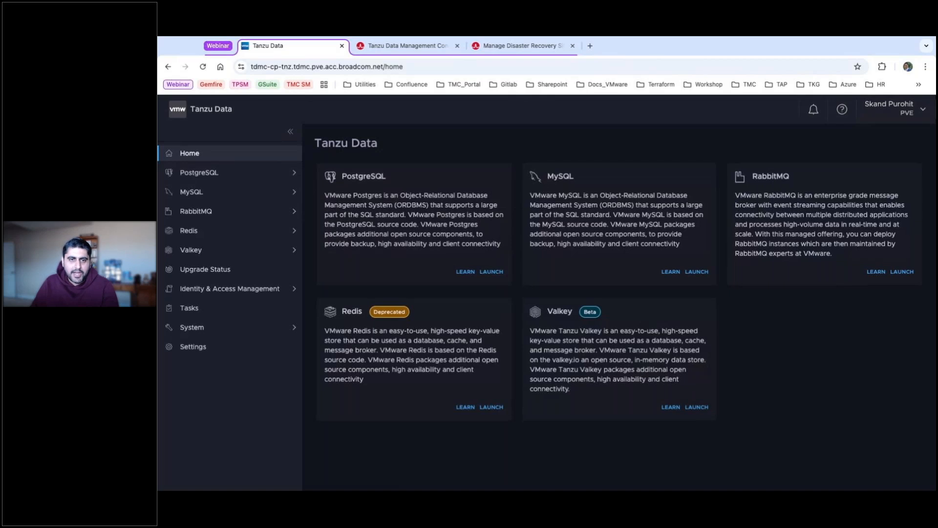
Start a new RabbitMQ instance on TKGS data plane acc-tnz-tdmc-dp01 with the XX-SMALL plan.
click(196, 212)
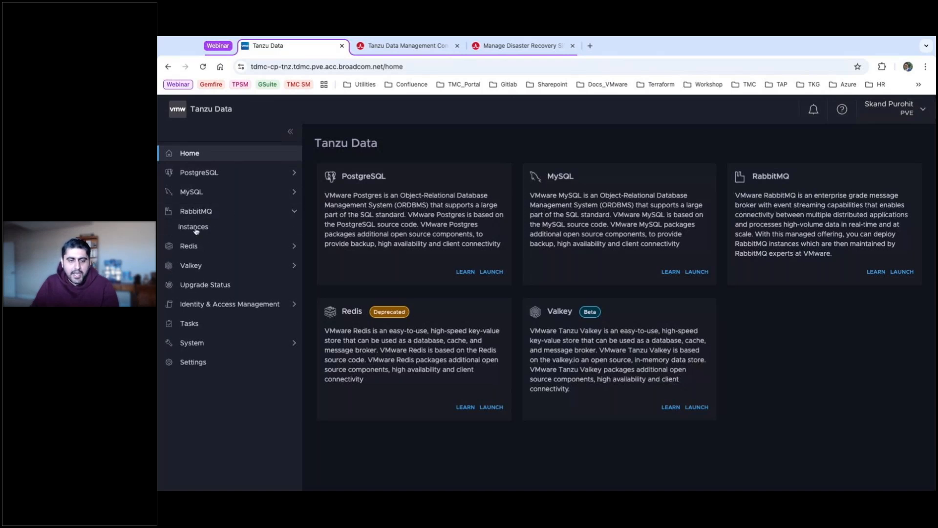
click(194, 228)
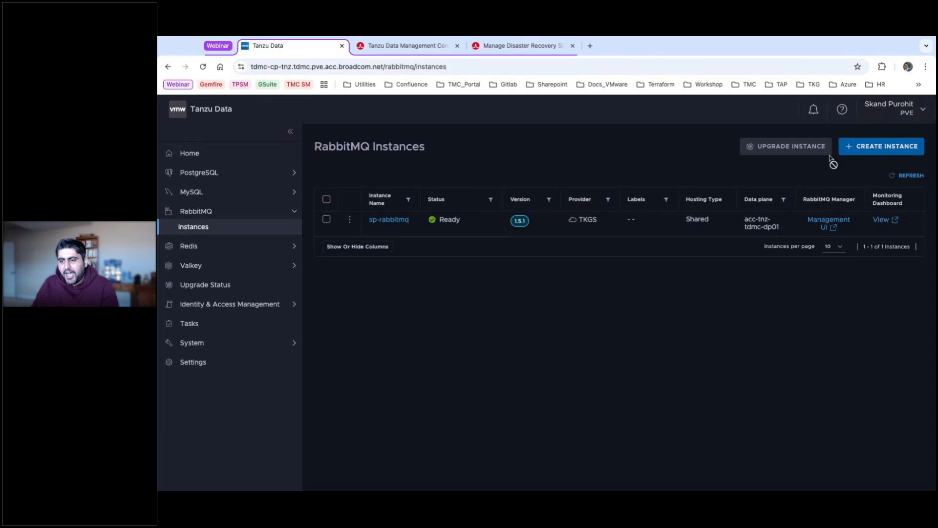
click(882, 147)
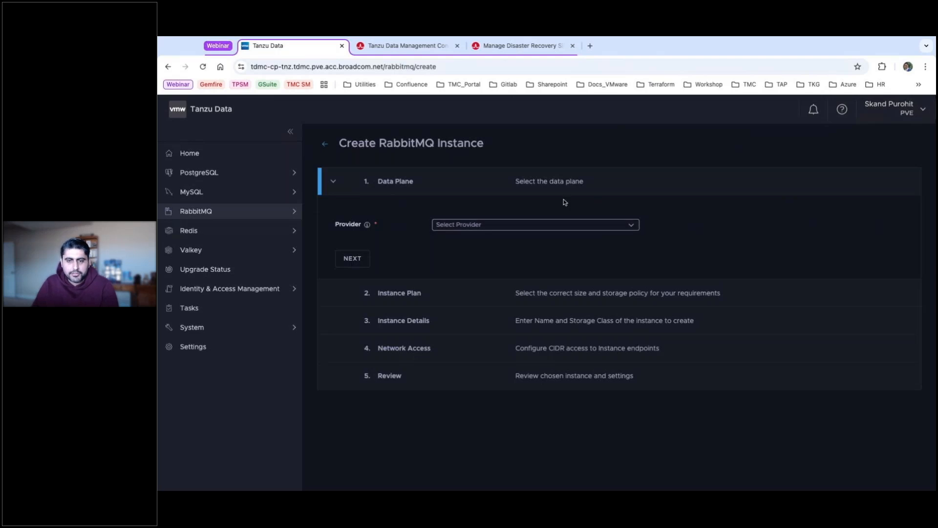
click(631, 224)
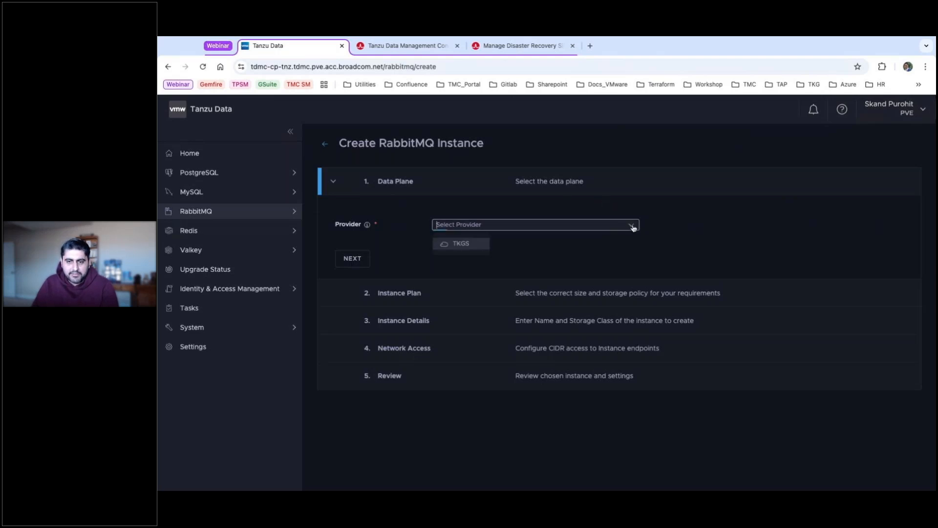
click(469, 247)
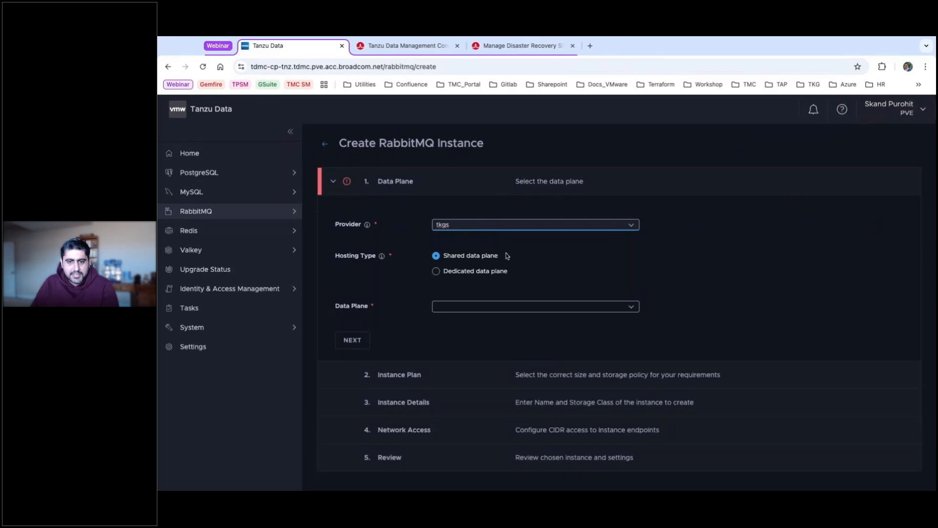
click(631, 307)
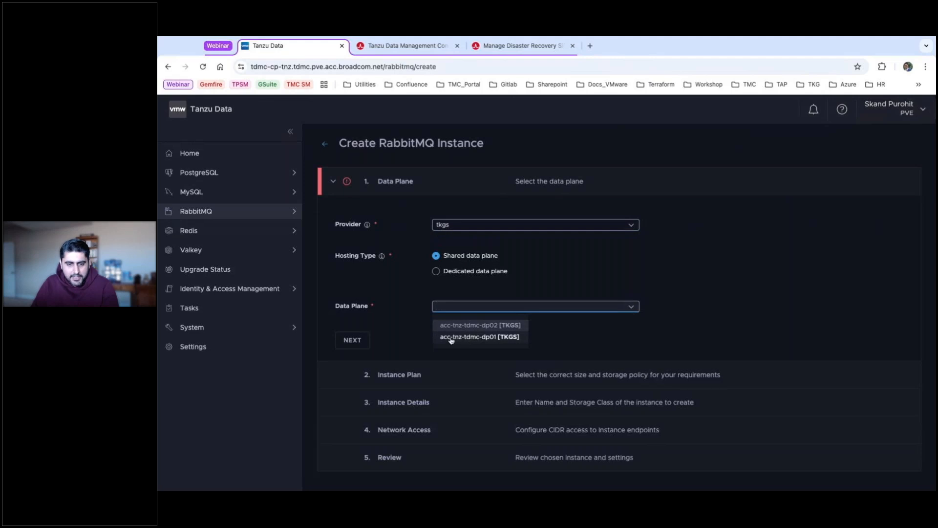
click(478, 336)
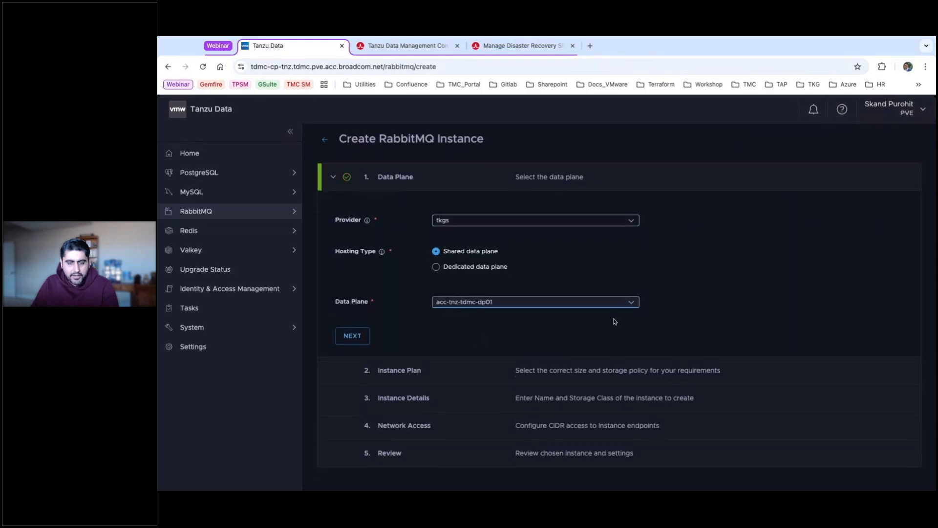
click(352, 336)
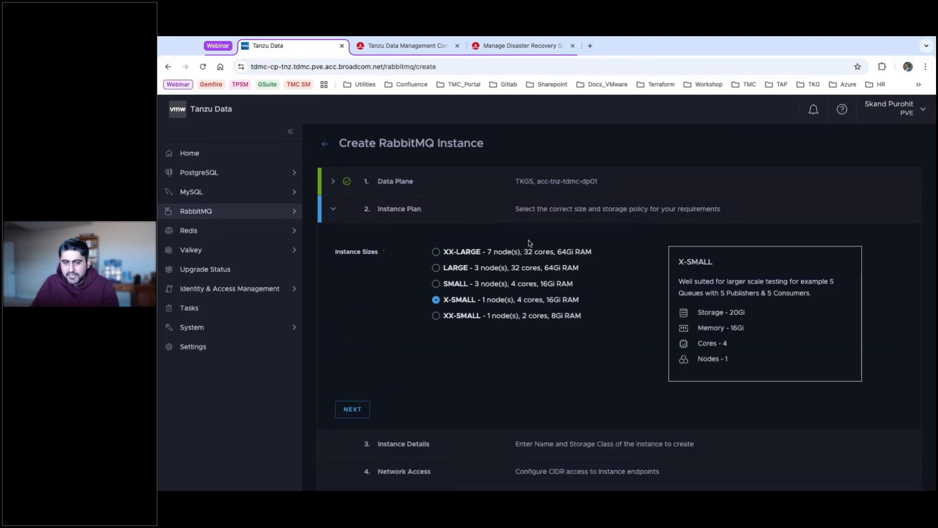
click(436, 316)
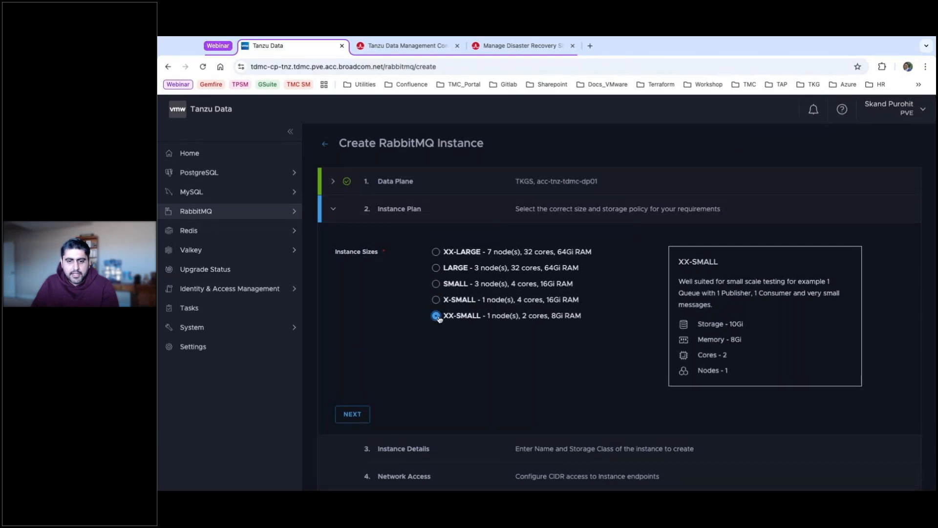
click(352, 414)
Name it webinar-rmq with acc-pve-tanzustorage storage and RabbitMQ version 1.5.2.
click(468, 275)
text(webinar)
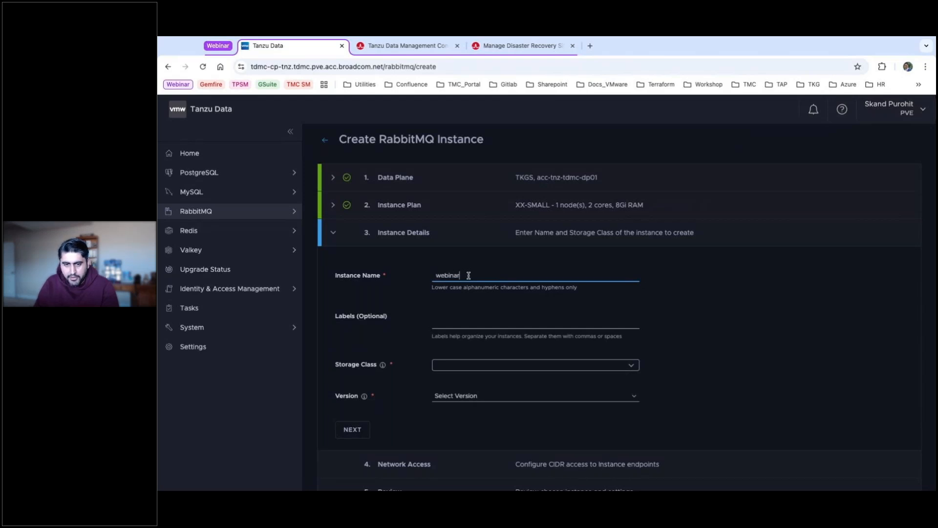
text(-rmq)
click(637, 368)
click(483, 384)
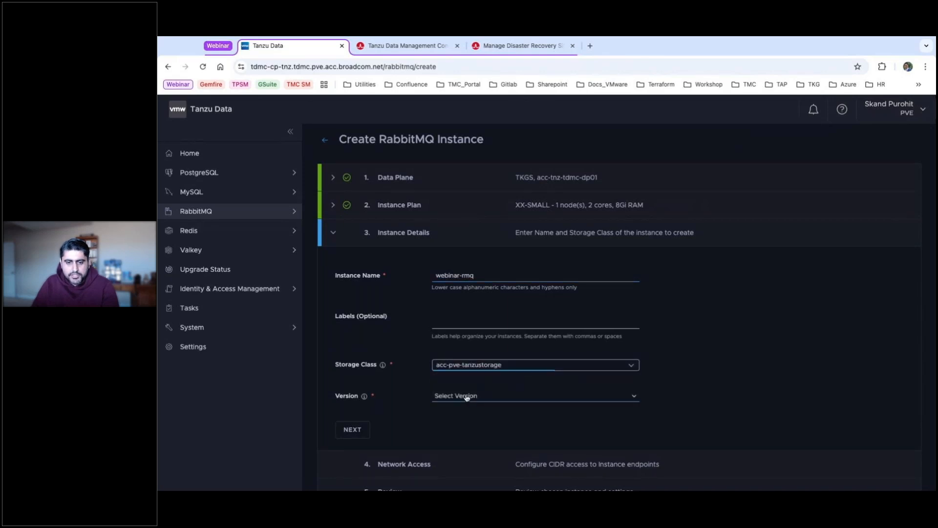
click(466, 398)
click(468, 414)
scroll(603, 379, down, 2)
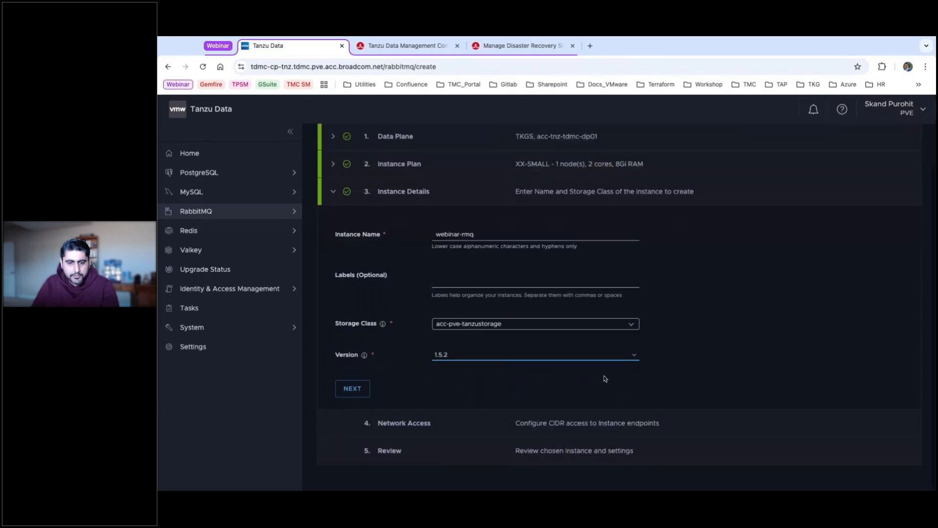
click(351, 389)
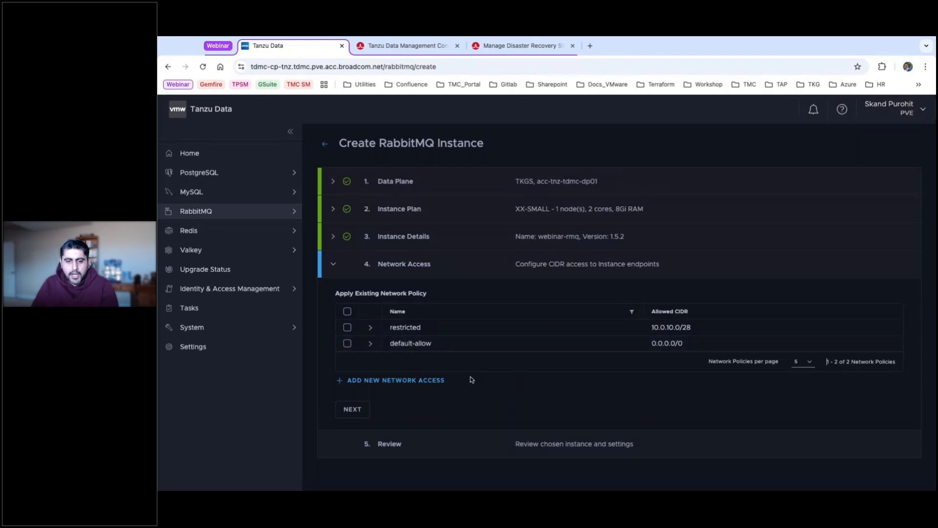
Apply the restricted network policy and create the instance.
click(419, 380)
scroll(426, 378, down, 2)
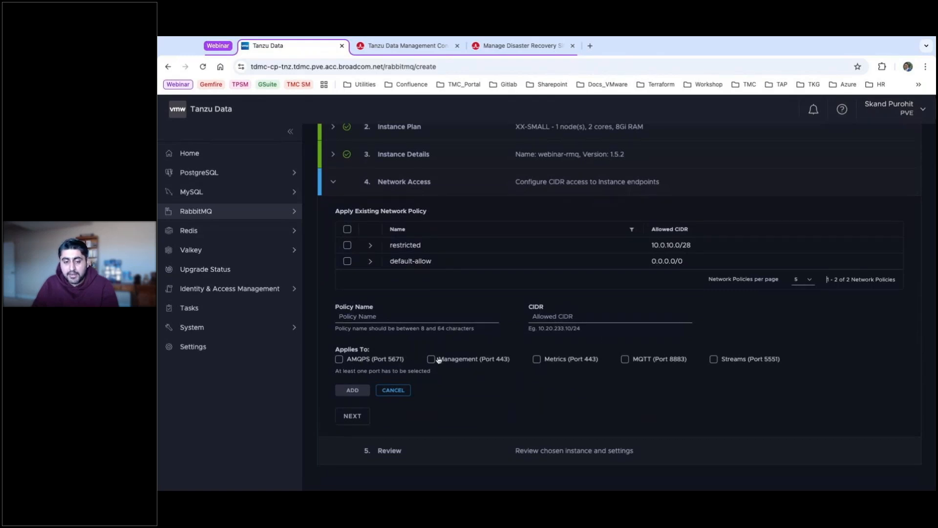
click(393, 389)
click(347, 327)
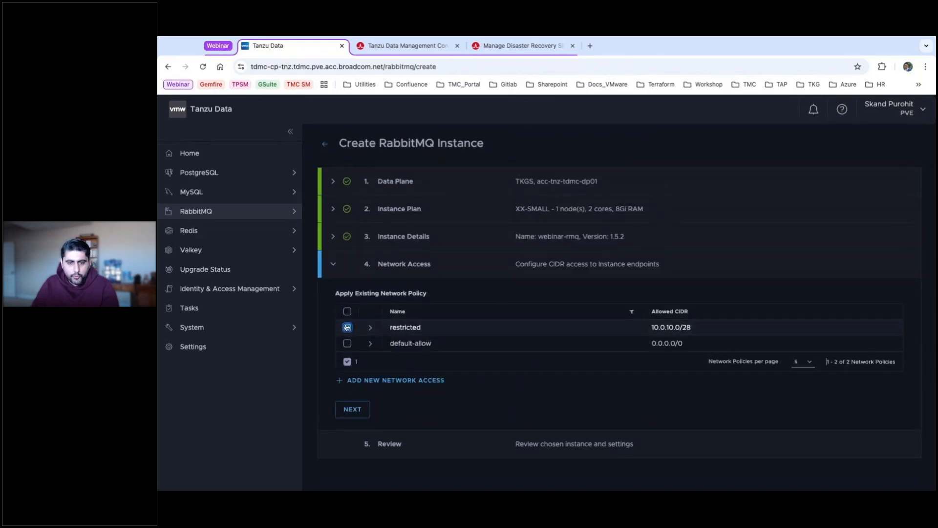
click(356, 409)
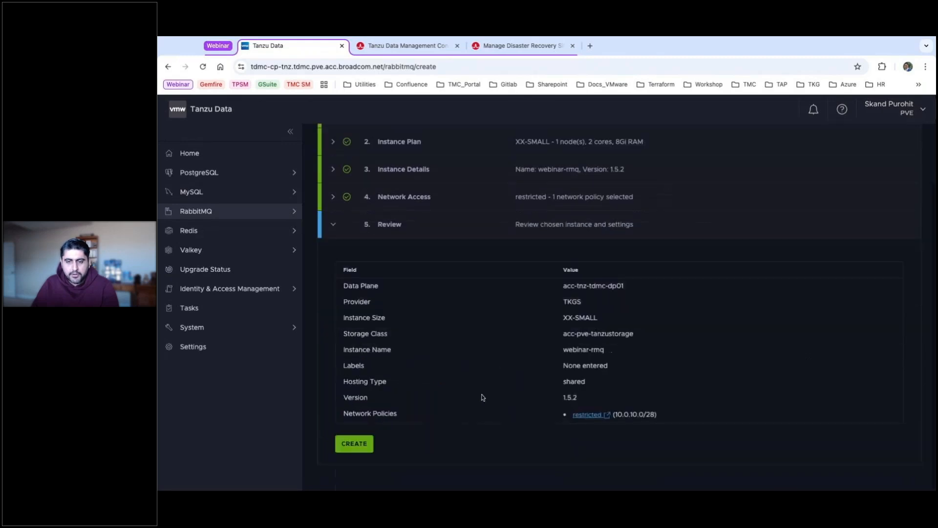
click(353, 445)
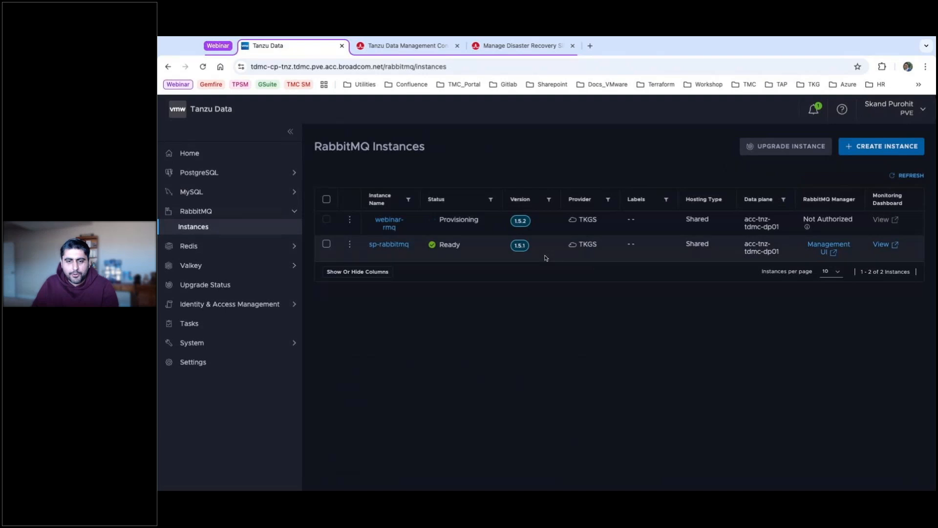
Open sp-rabbitmq's details and launch its RabbitMQ Manager console.
click(391, 244)
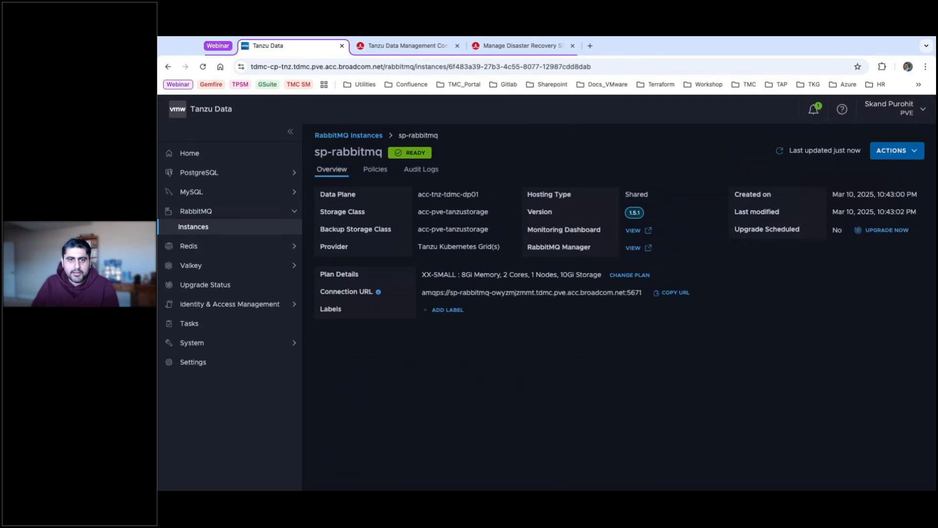
click(633, 249)
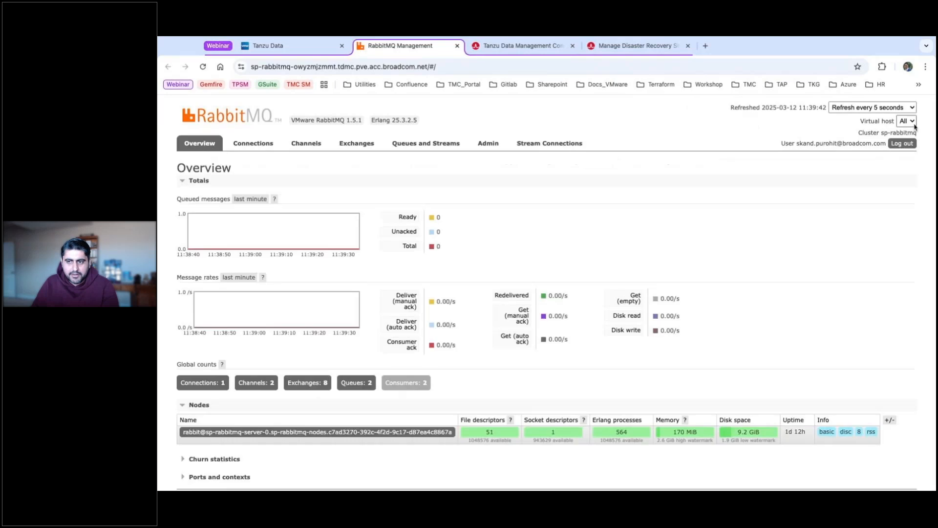
Inspect the spring.events queue under Queues and Streams, then close the management console tab.
drag(797, 145, 881, 144)
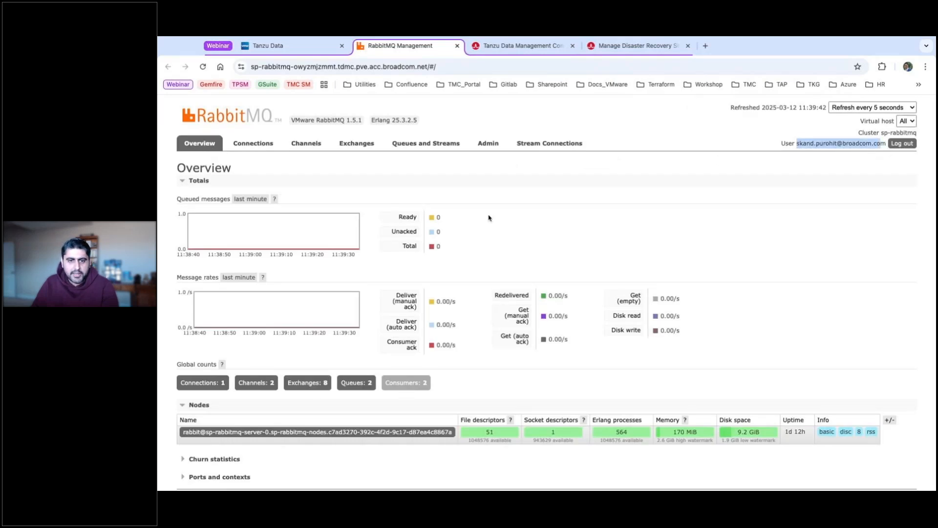
click(426, 145)
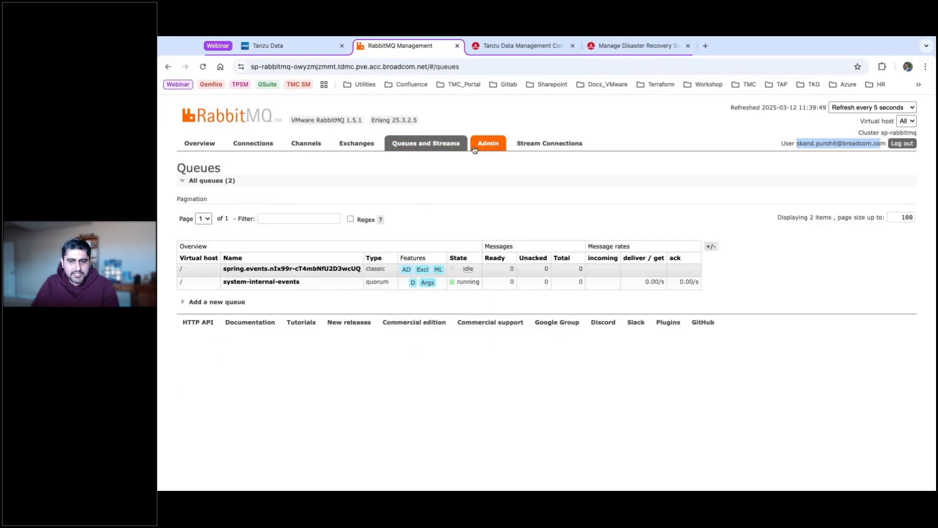
click(275, 269)
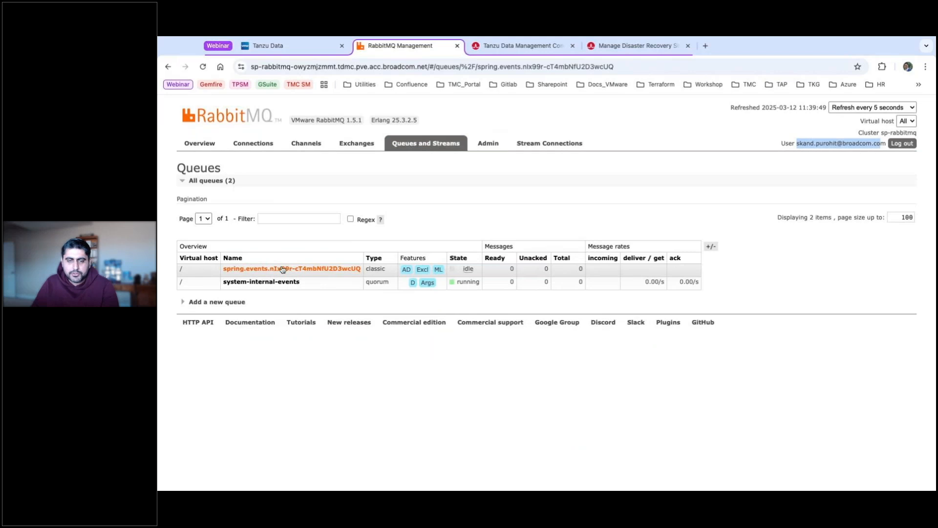
scroll(324, 299, down, 10)
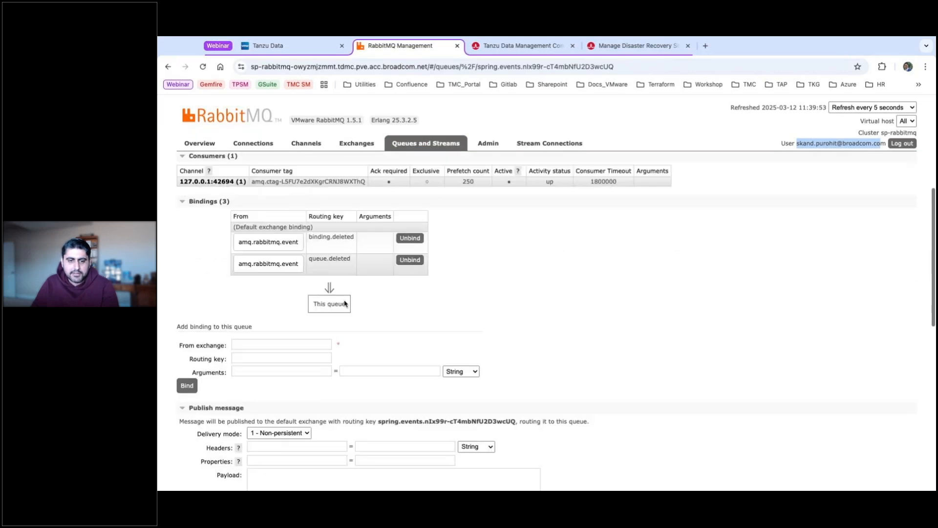
scroll(344, 303, up, 2)
scroll(416, 293, down, 8)
scroll(488, 288, up, 3)
scroll(487, 288, up, 12)
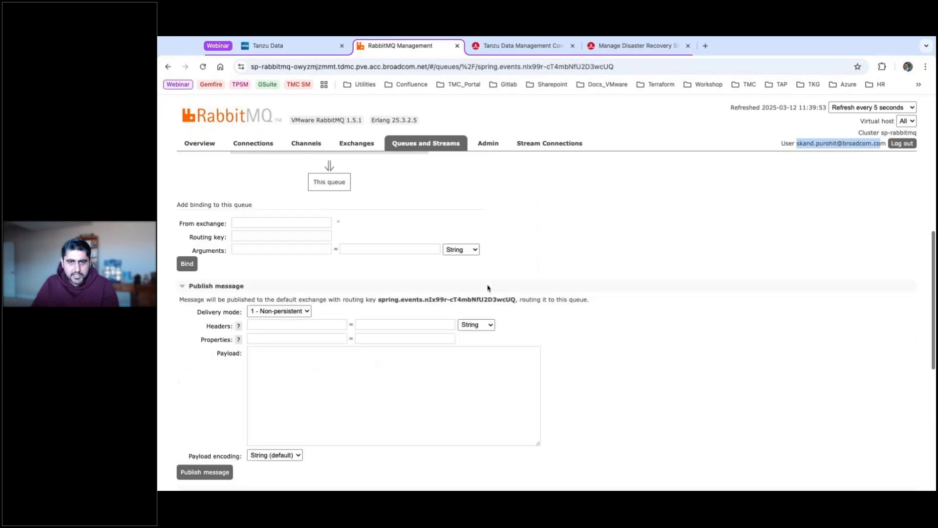
click(457, 46)
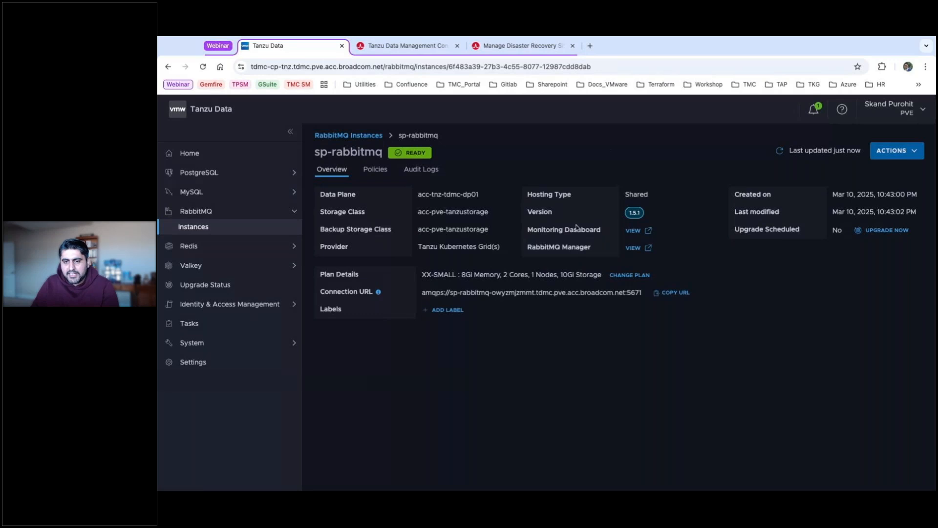
Scroll through sp-rabbitmq's Grafana RabbitMQ Overview dashboard, then close its tab.
click(633, 231)
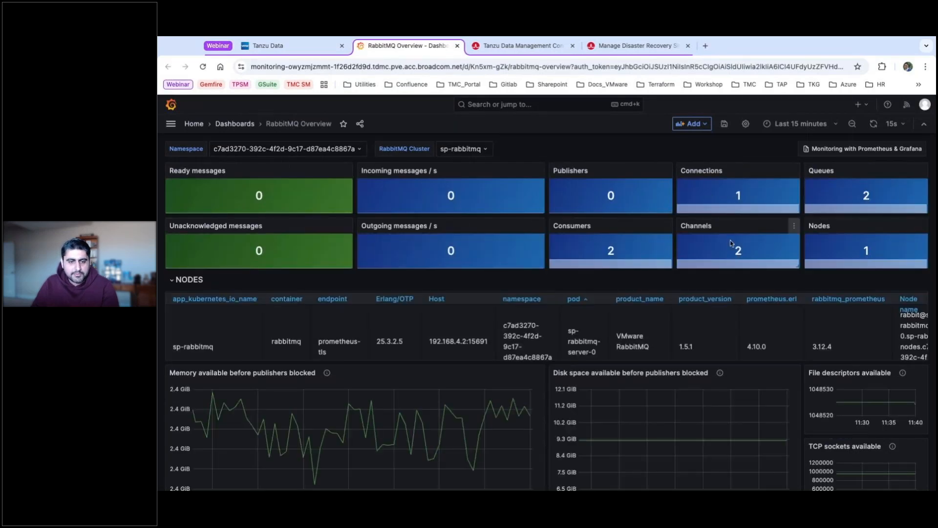
scroll(342, 332, down, 3)
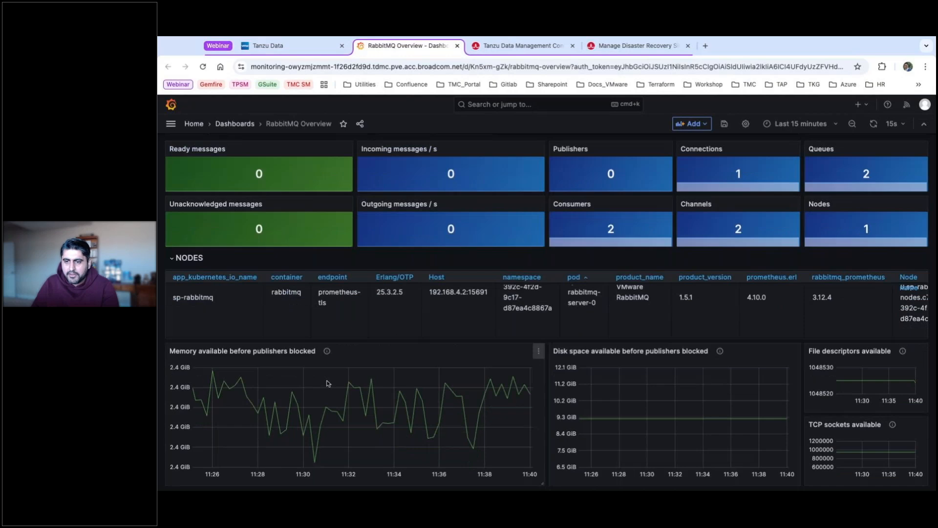
scroll(328, 383, down, 5)
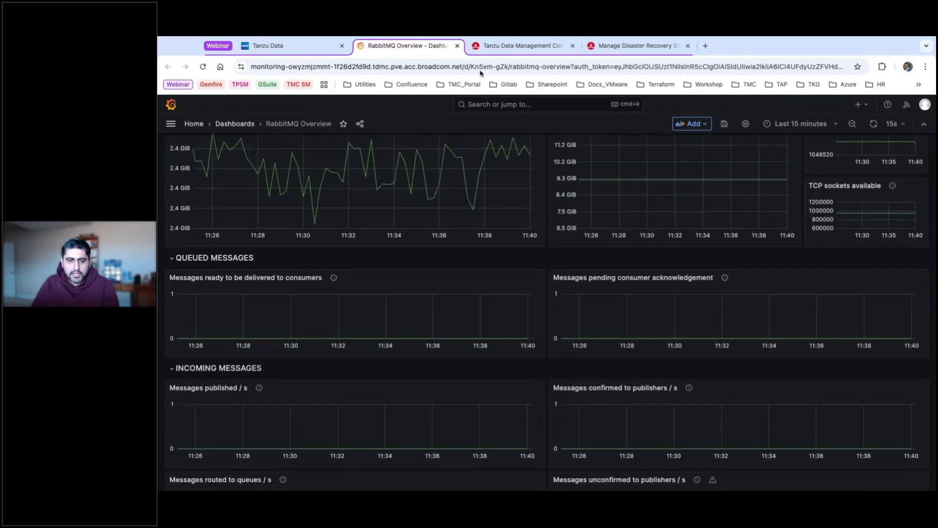
scroll(488, 210, up, 3)
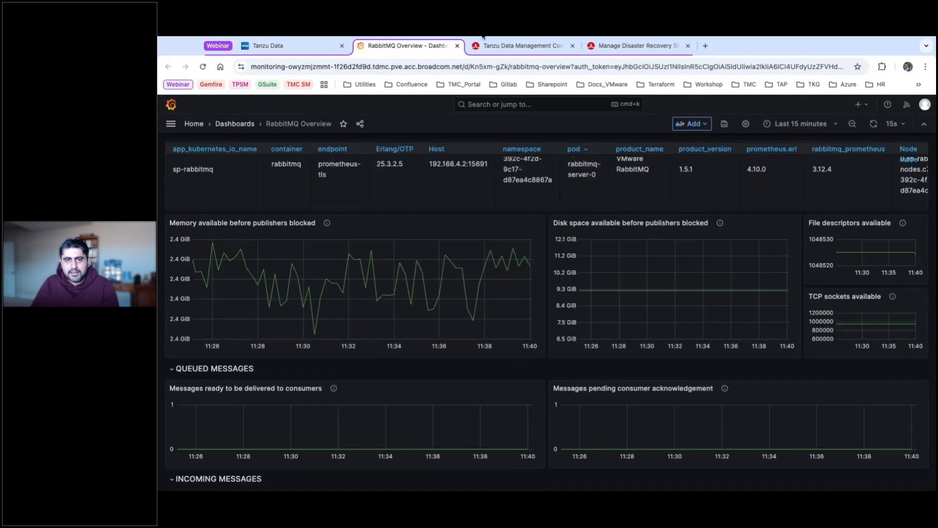
click(457, 45)
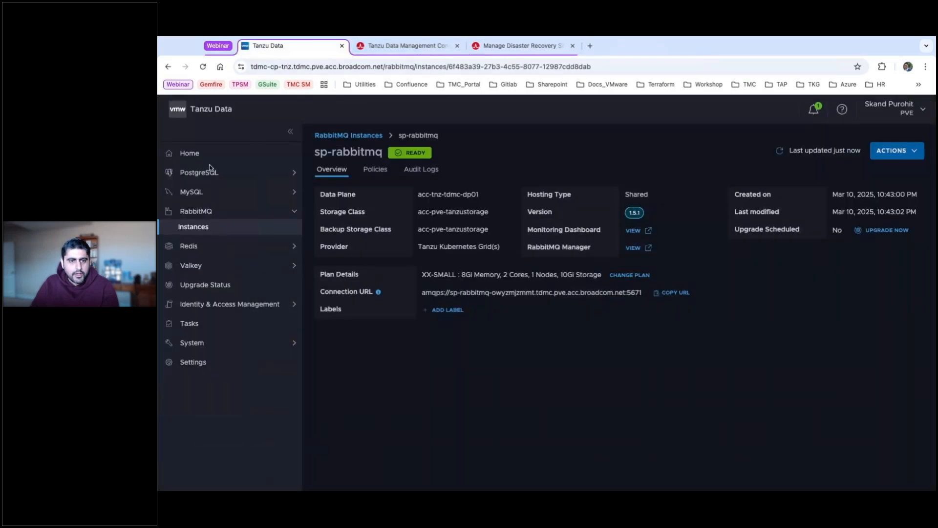
Return to the Home page, then open Developer Center from the System menu.
click(200, 154)
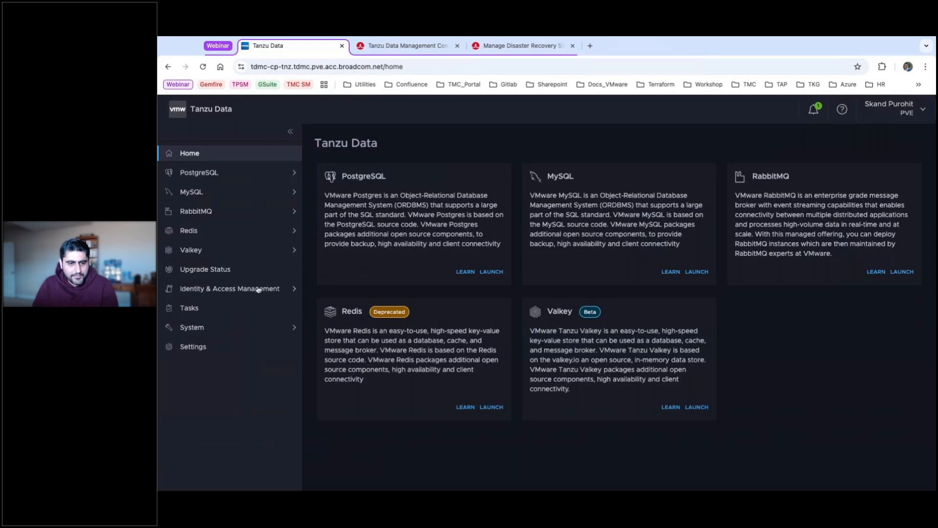
click(199, 328)
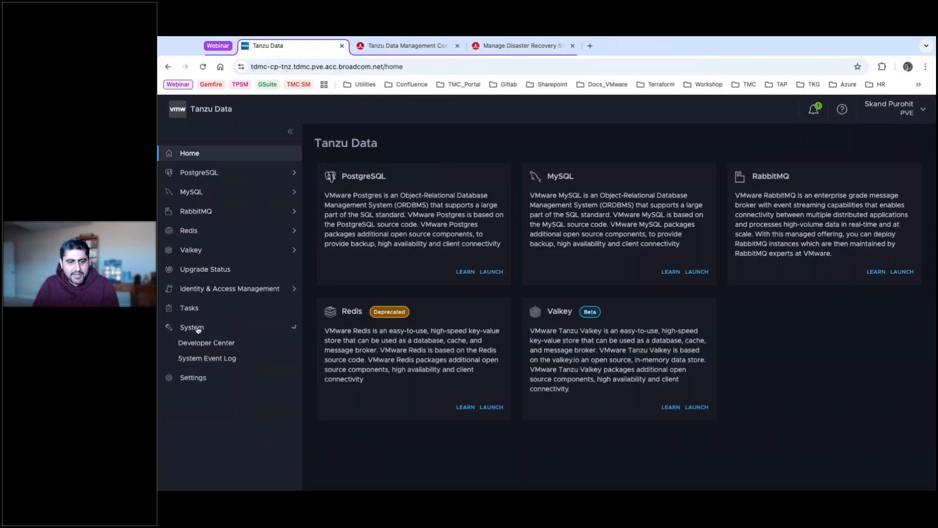
click(208, 343)
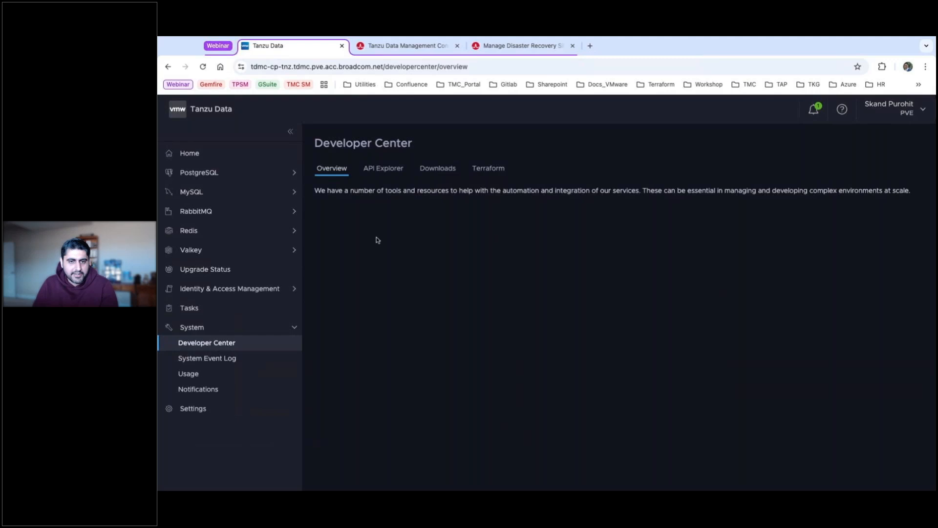
Open the API Explorer and expand the GET /auth/token endpoint.
click(372, 171)
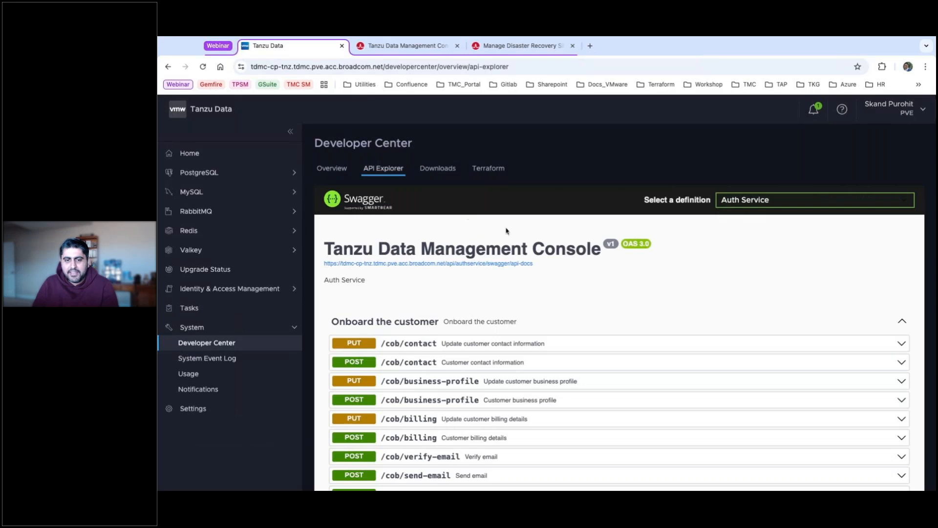
scroll(494, 225, down, 1)
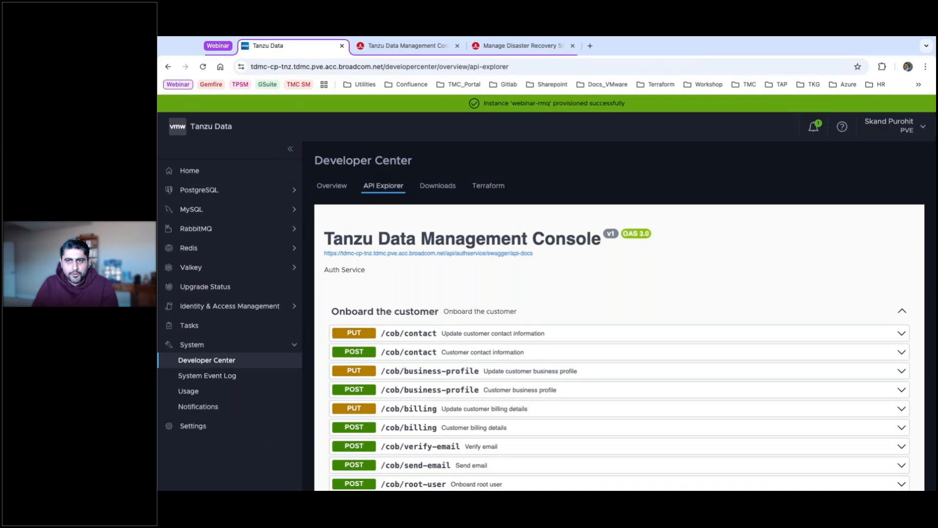
scroll(607, 264, down, 4)
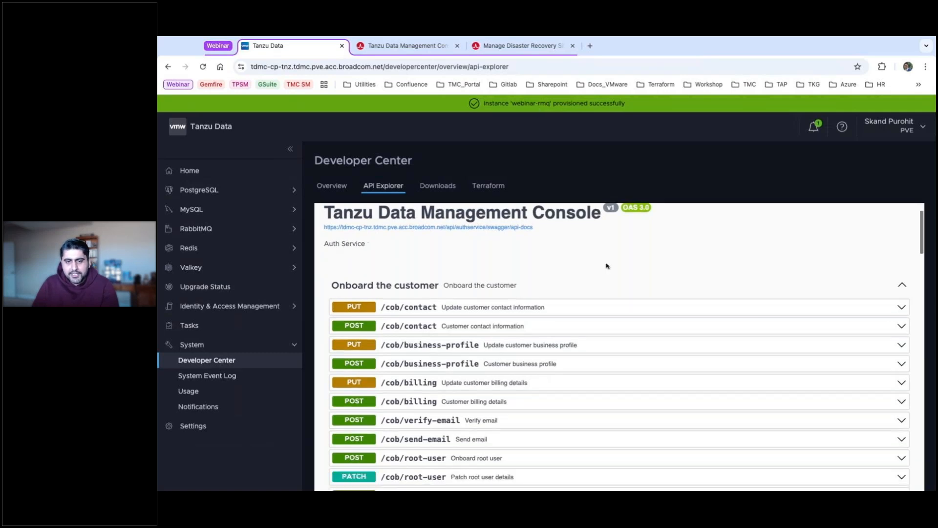
scroll(606, 266, down, 3)
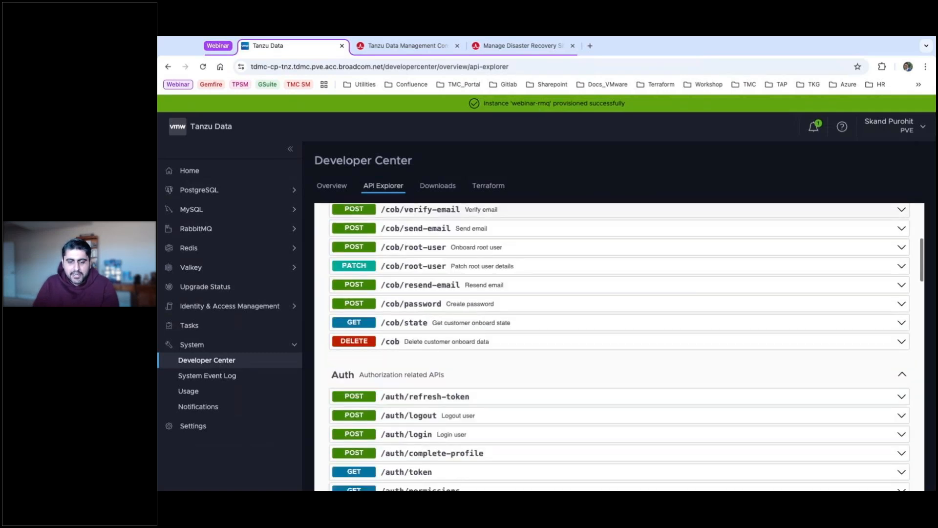
scroll(442, 333, down, 1)
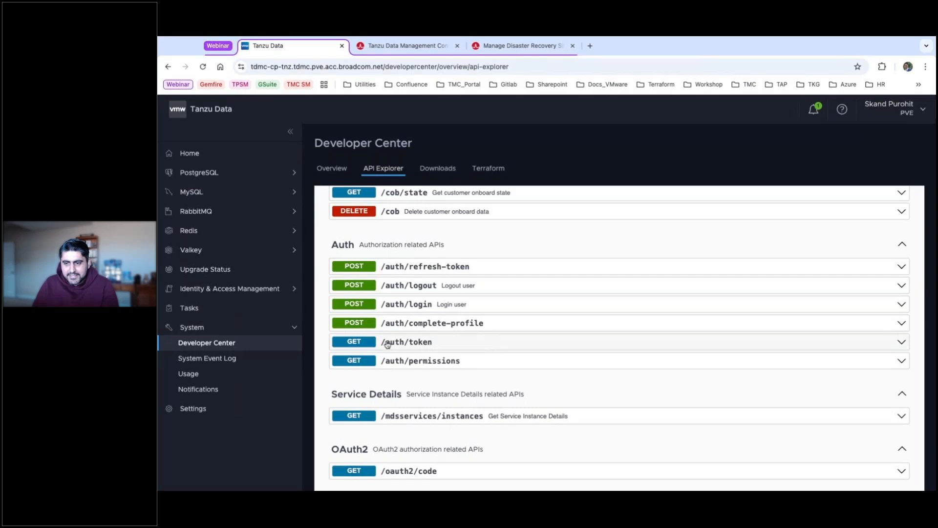
scroll(386, 342, down, 1)
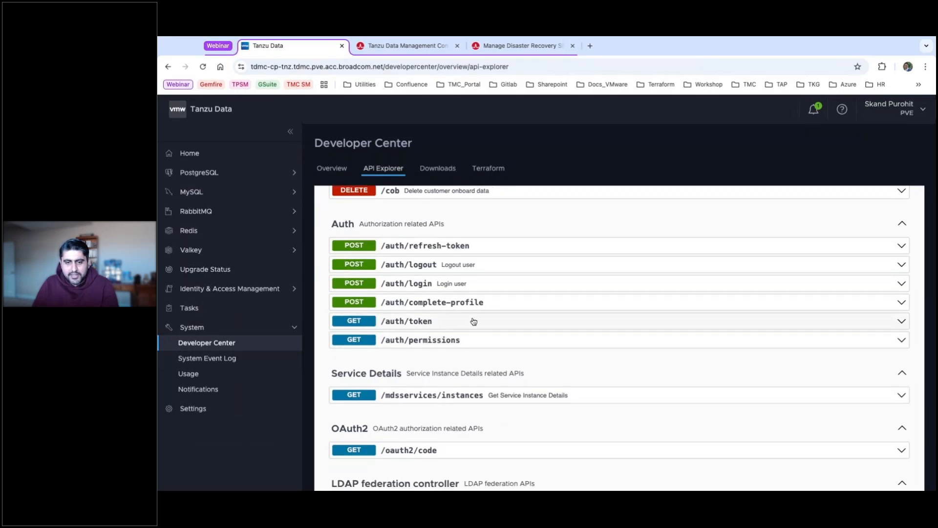
click(458, 321)
Execute the GET /auth/token request and select the returned csp-auth-token value.
scroll(555, 326, down, 1)
scroll(555, 325, down, 4)
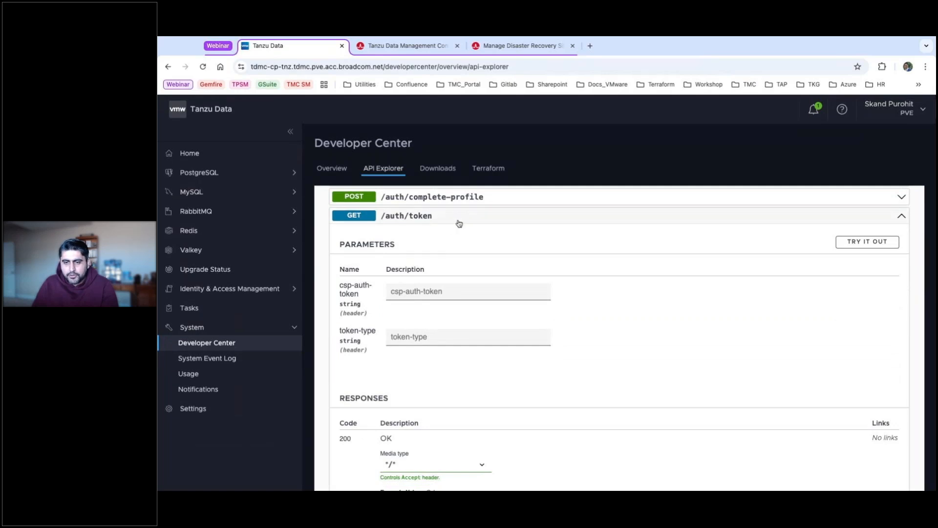
scroll(547, 239, down, 1)
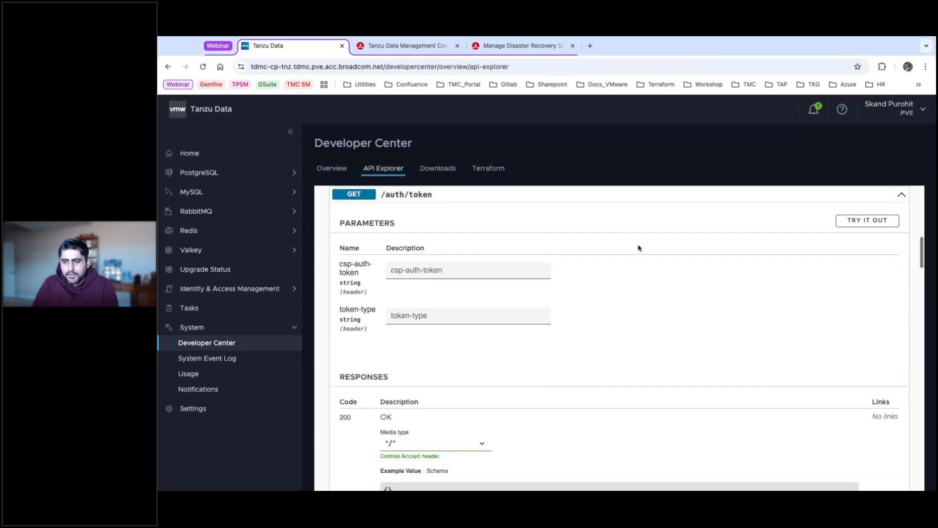
click(889, 223)
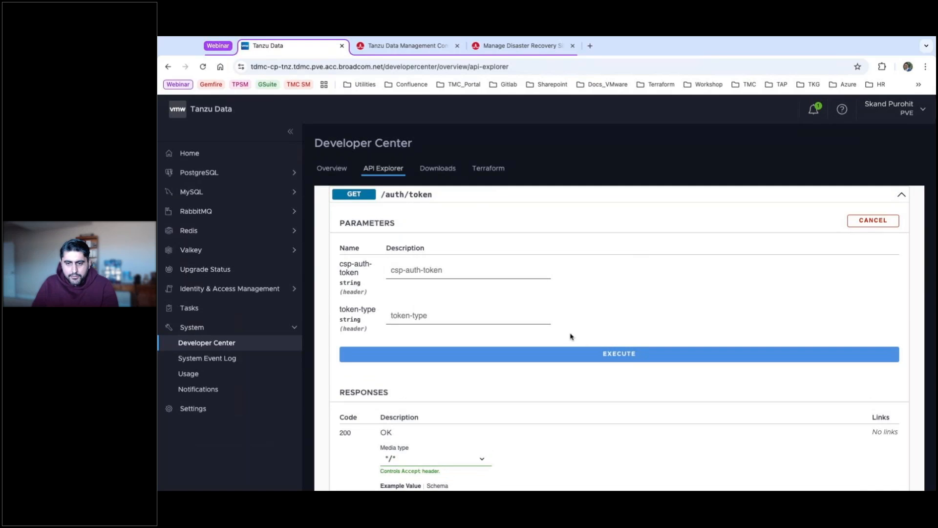
click(597, 355)
scroll(597, 355, down, 3)
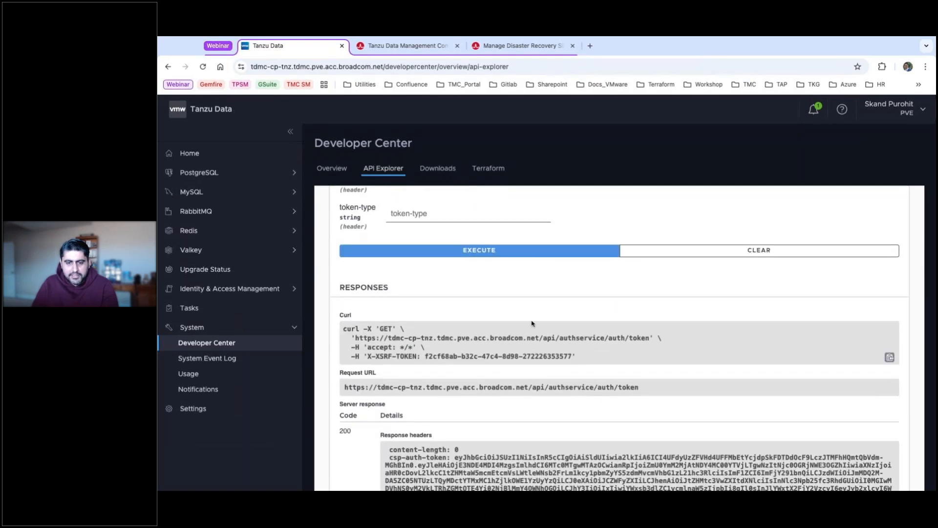
scroll(532, 323, down, 3)
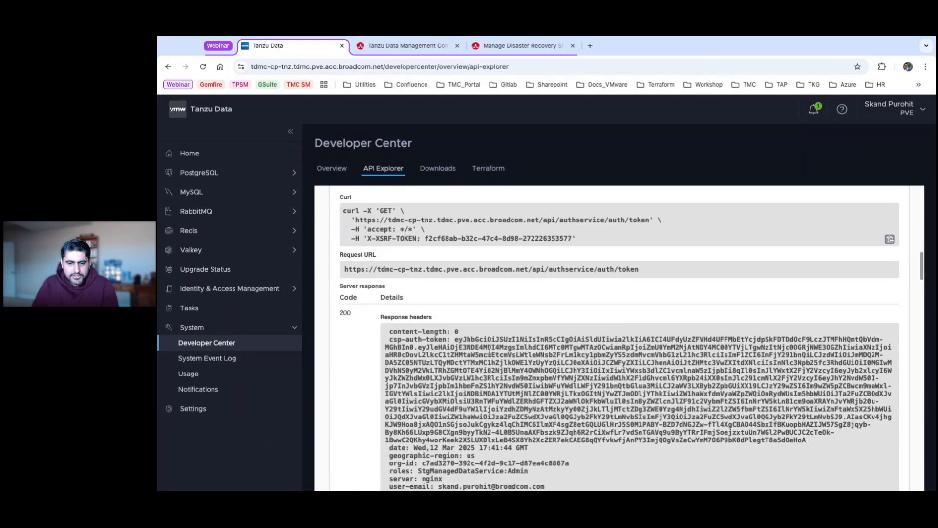
scroll(489, 353, down, 1)
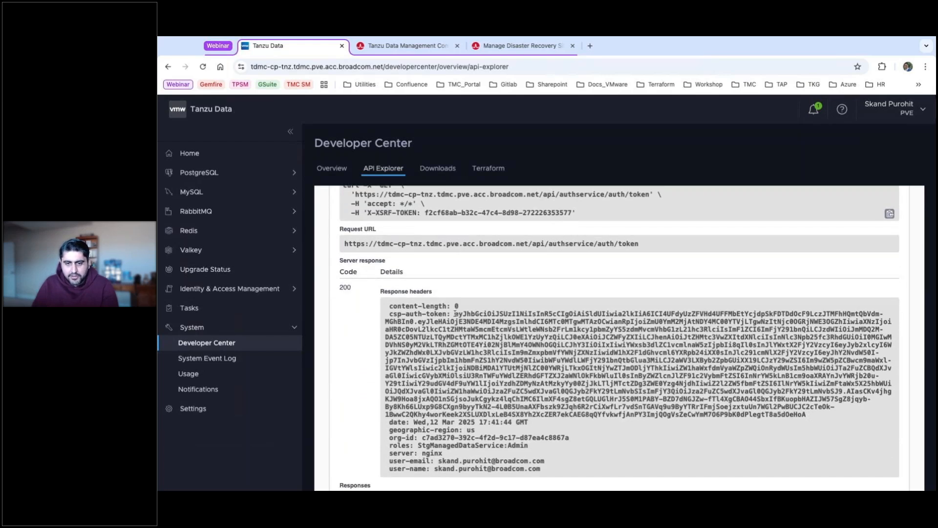
drag(455, 313, 806, 414)
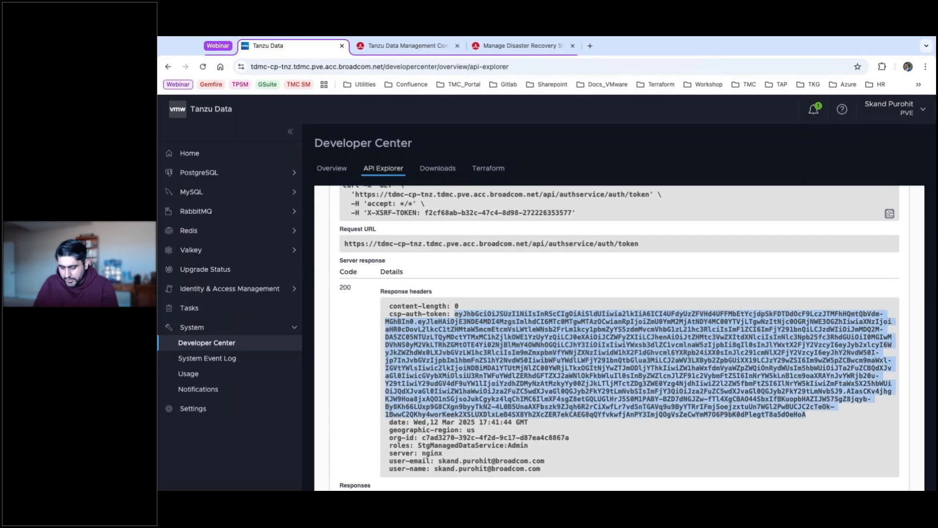
Collapse /auth/token and expand the GET /auth/permissions endpoint.
scroll(795, 415, up, 7)
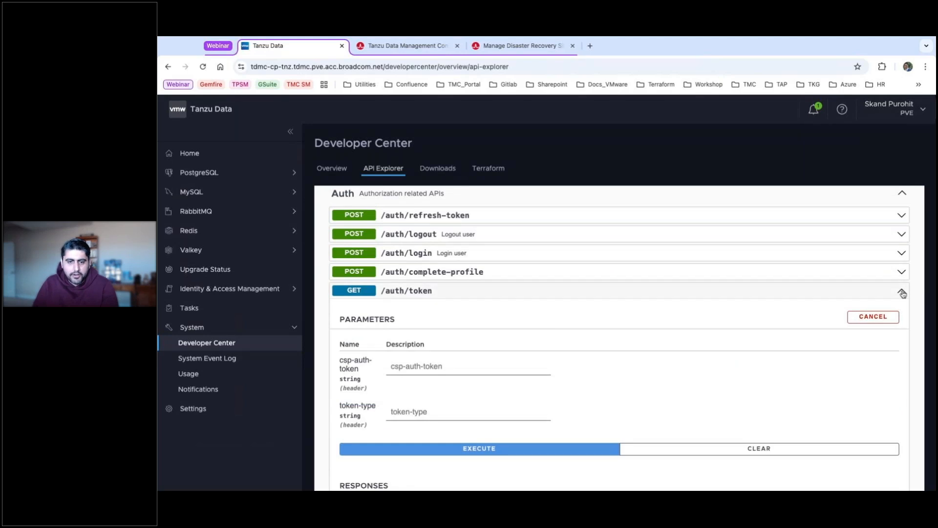
click(902, 292)
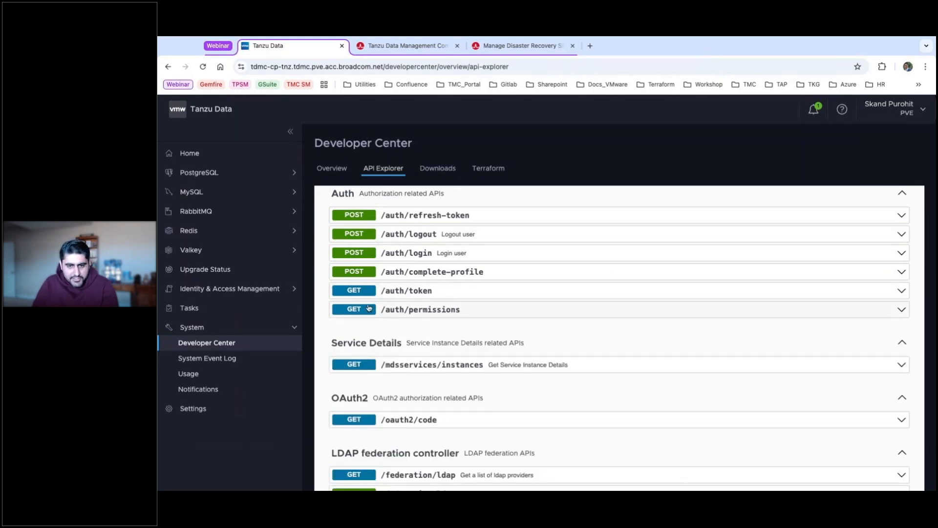
click(447, 312)
Paste the token into csp-auth-token under GET /auth/permissions and execute the request.
scroll(448, 315, down, 2)
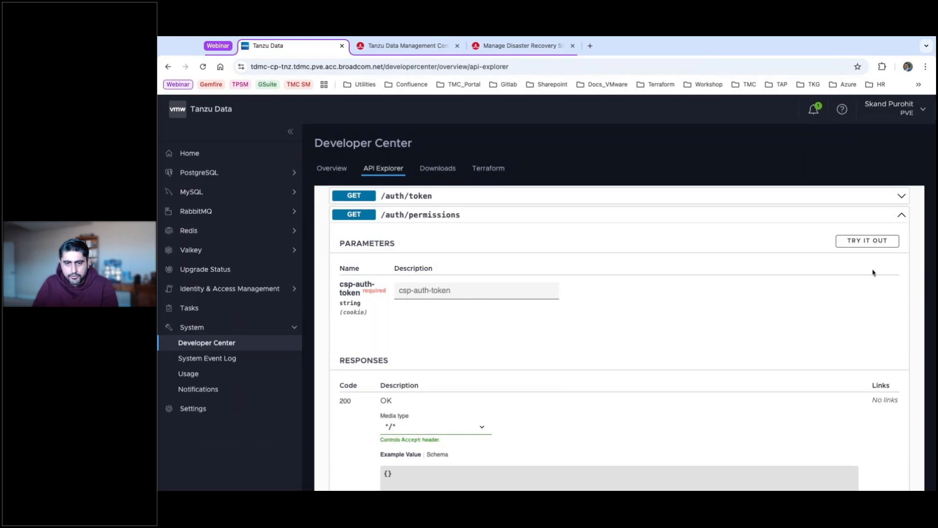
click(882, 245)
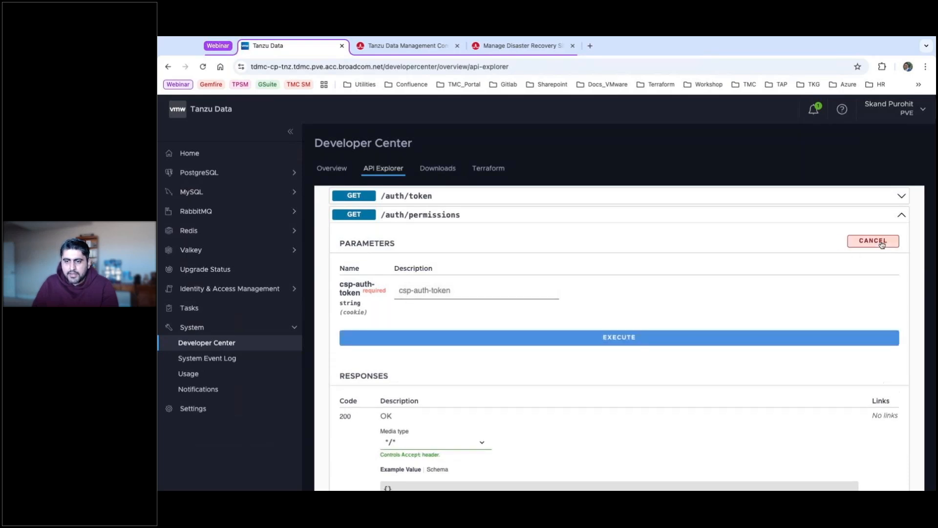
click(416, 292)
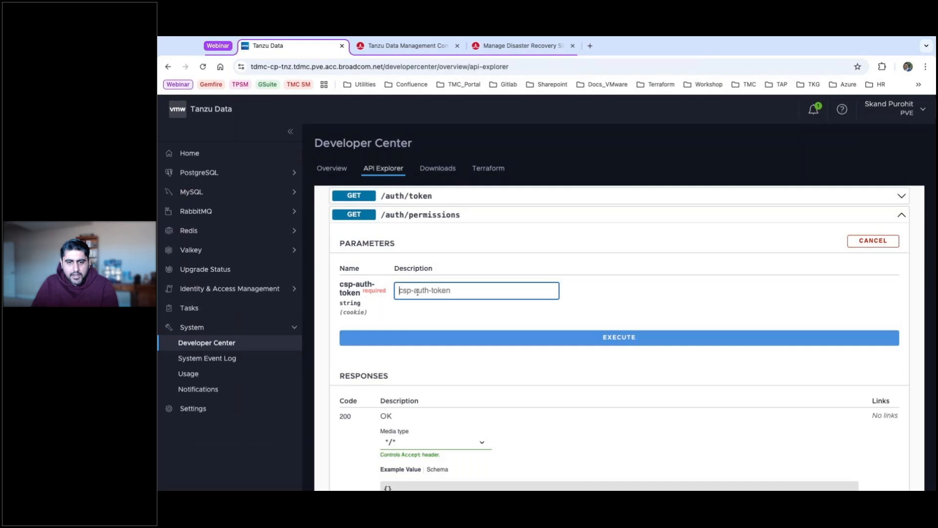
key(super+v)
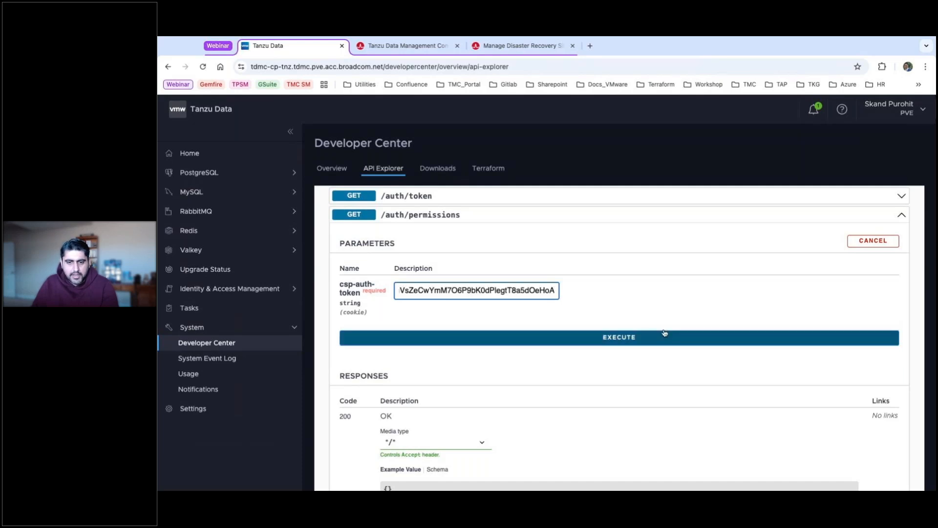
click(621, 338)
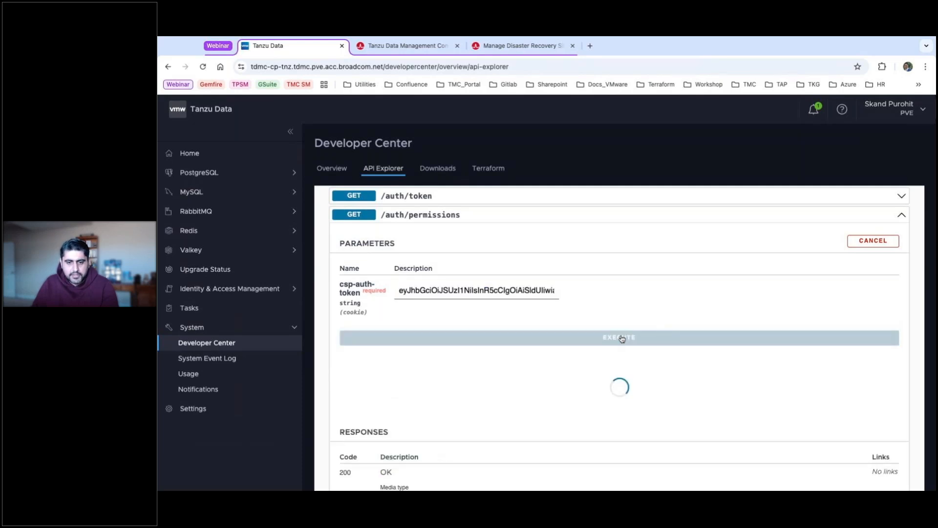
Scroll through the JSON response body listing the returned permissions.
scroll(402, 334, down, 5)
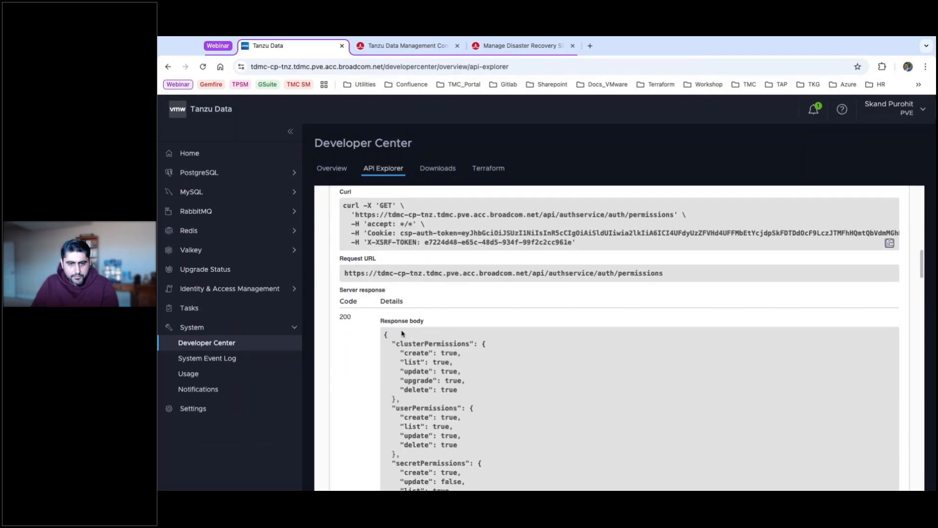
scroll(558, 329, down, 3)
scroll(497, 281, down, 5)
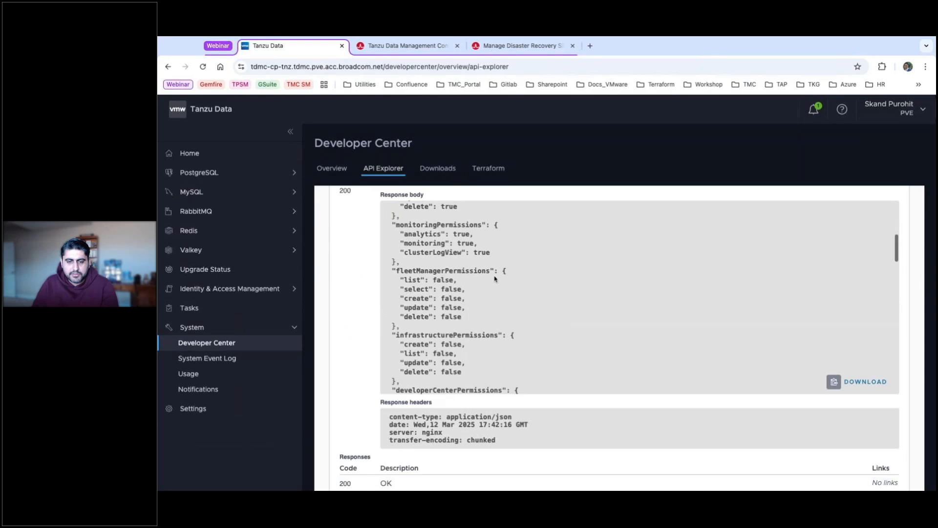
scroll(495, 279, up, 5)
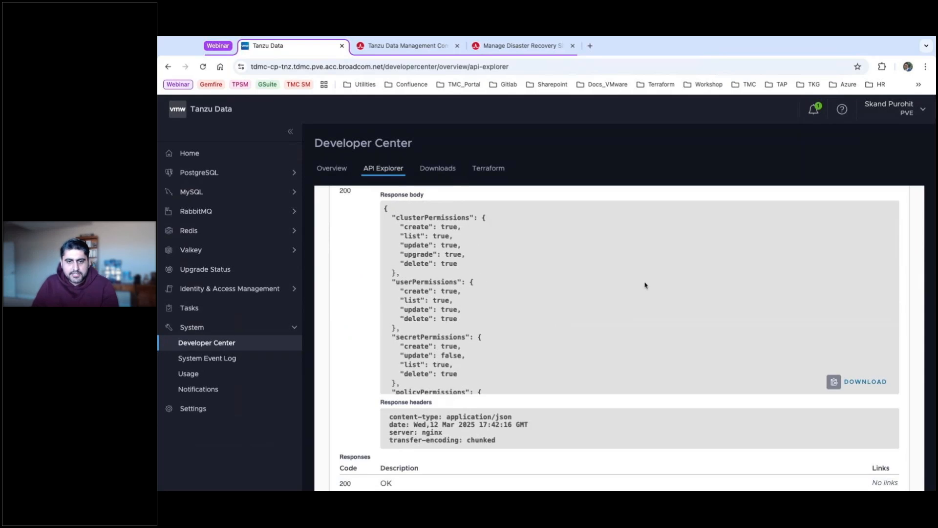
scroll(471, 180, down, 2)
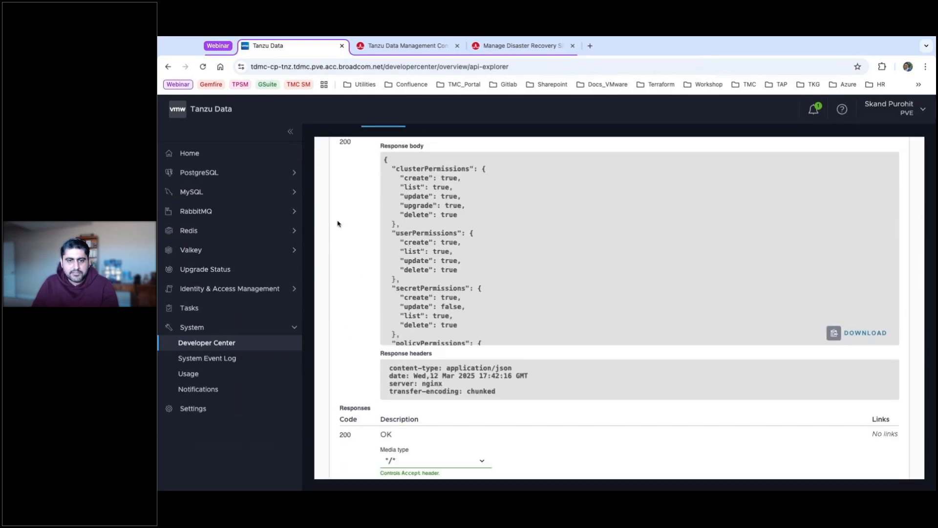
scroll(338, 224, down, 5)
scroll(339, 222, up, 15)
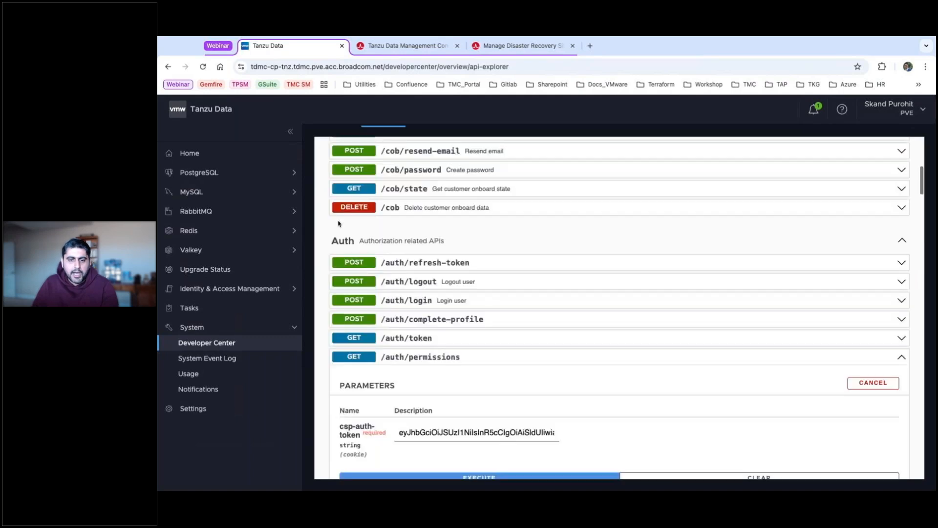
scroll(497, 241, up, 8)
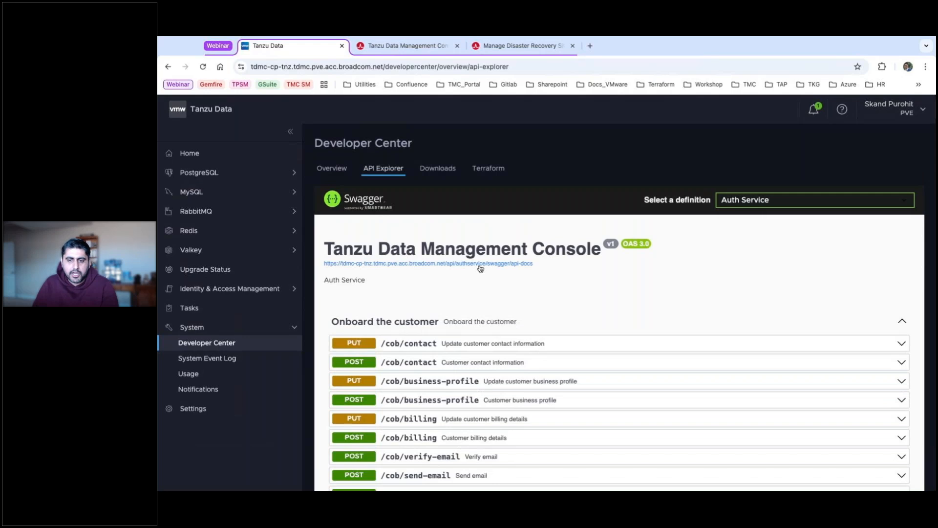
scroll(529, 318, down, 4)
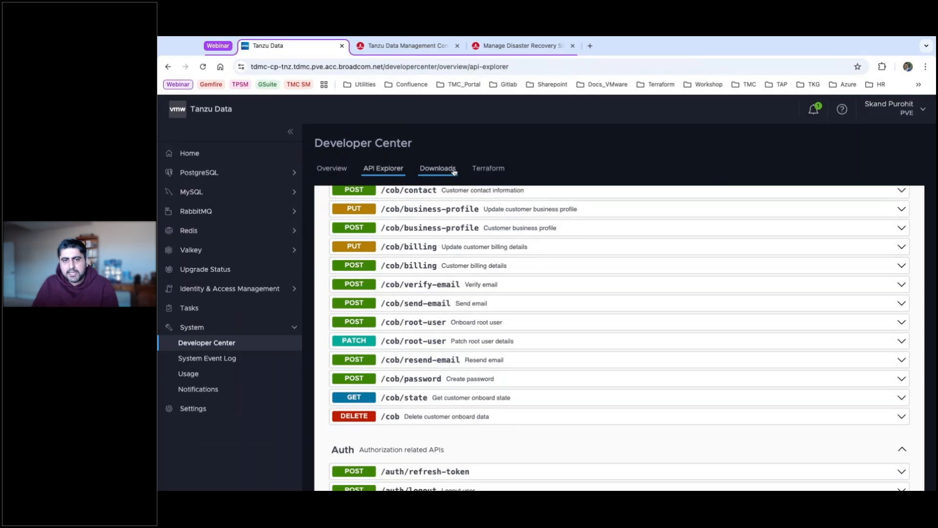
click(434, 171)
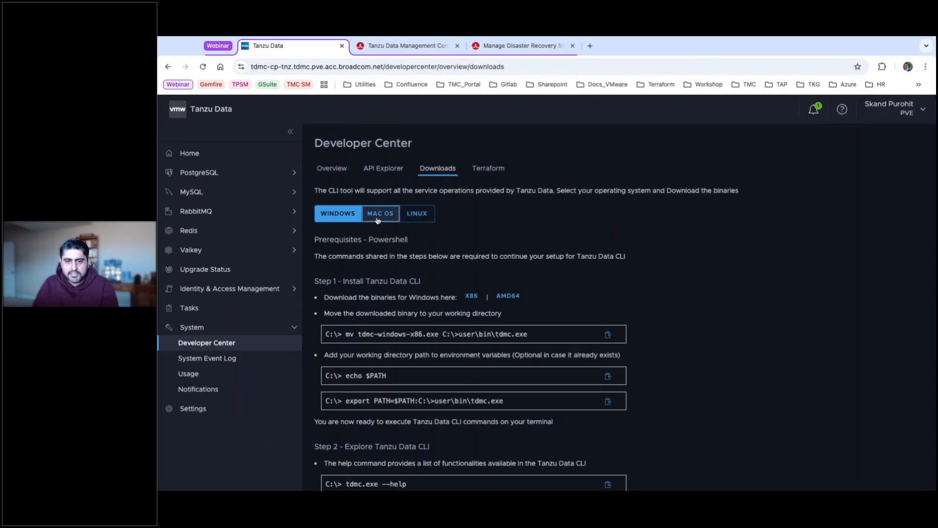
Show the Linux install commands for the Tanzu Data CLI, passing briefly through macOS.
click(378, 219)
click(426, 216)
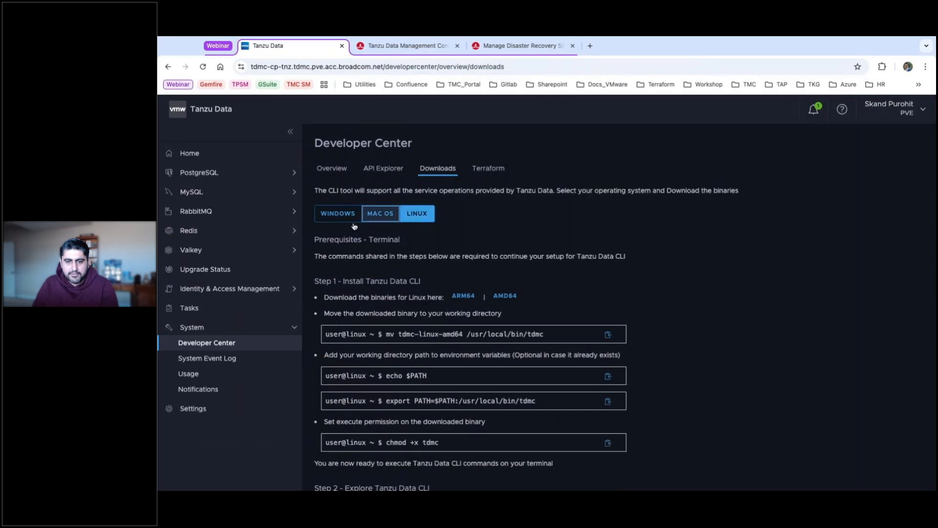
scroll(483, 248, down, 2)
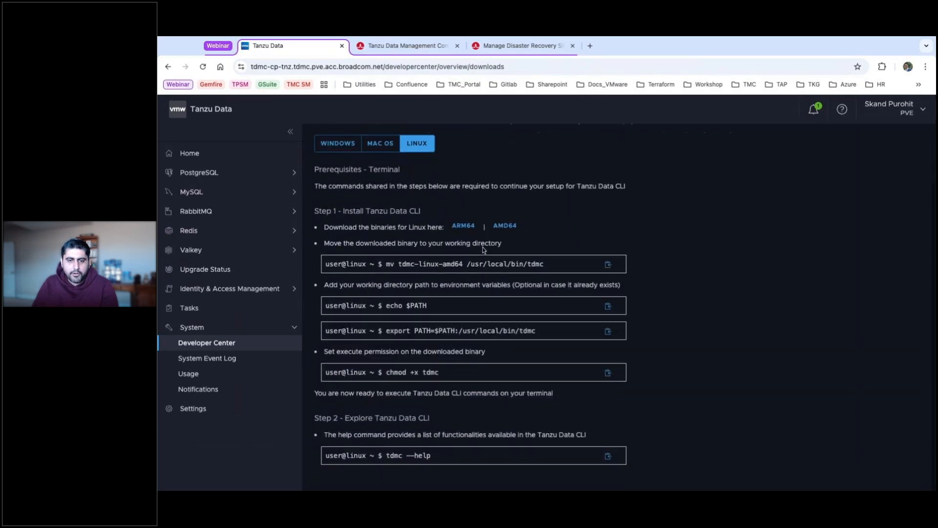
scroll(474, 222, up, 2)
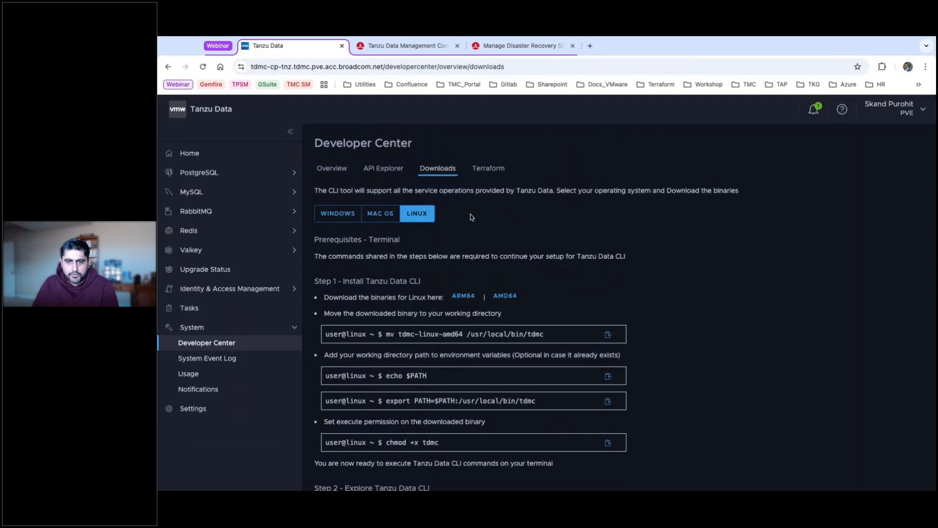
click(487, 169)
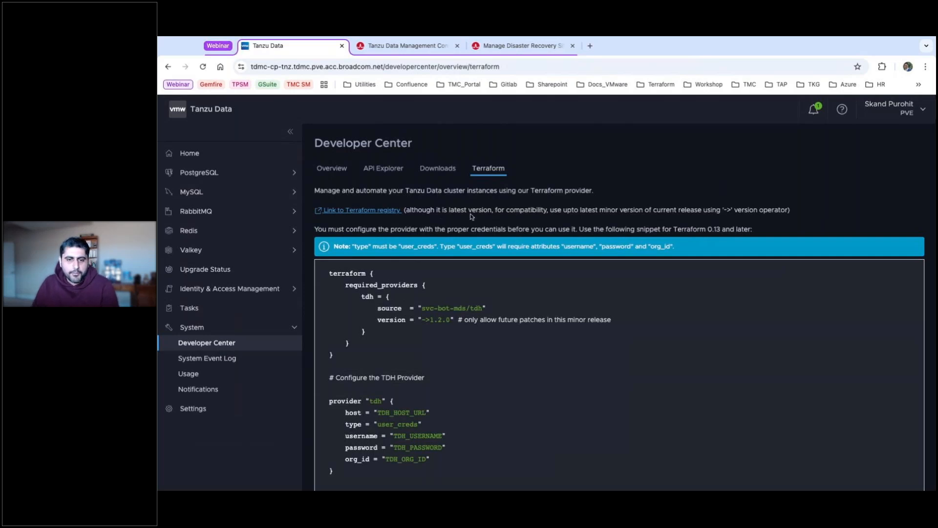
Follow the registry link to the svc-bot-mds/tdh provider documentation and expand its Resources list.
scroll(592, 232, down, 1)
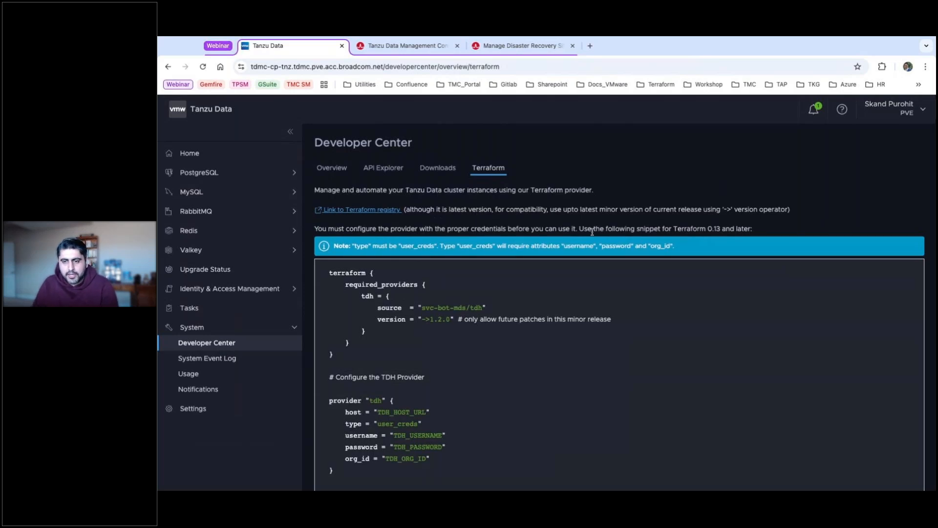
scroll(592, 233, down, 3)
scroll(591, 231, up, 3)
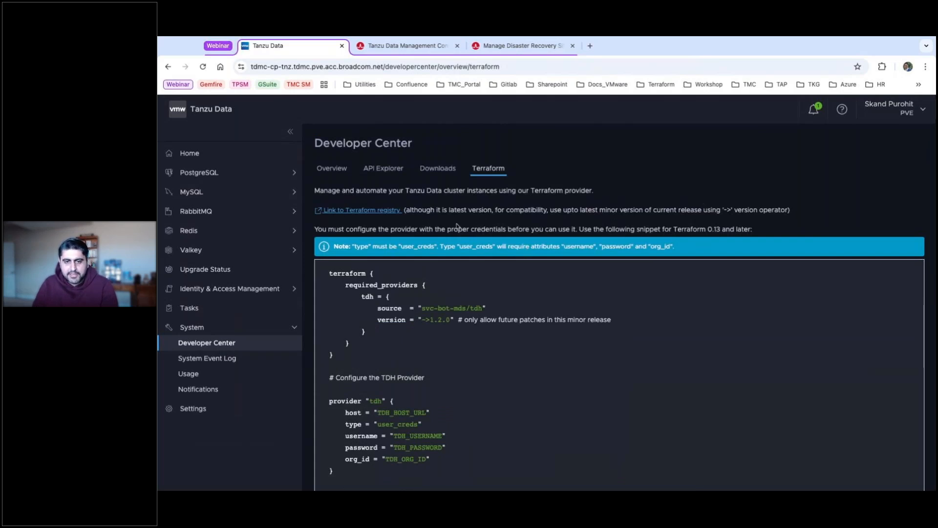
click(377, 210)
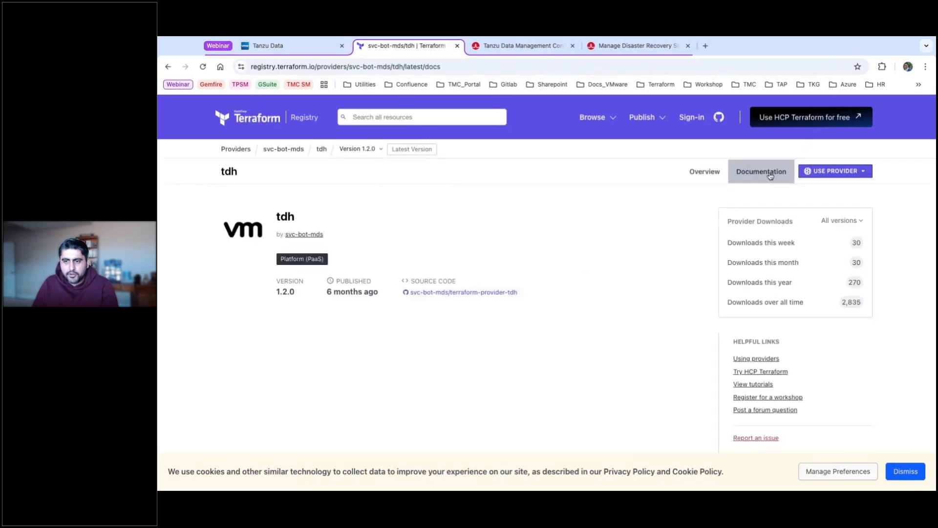
click(772, 176)
click(228, 281)
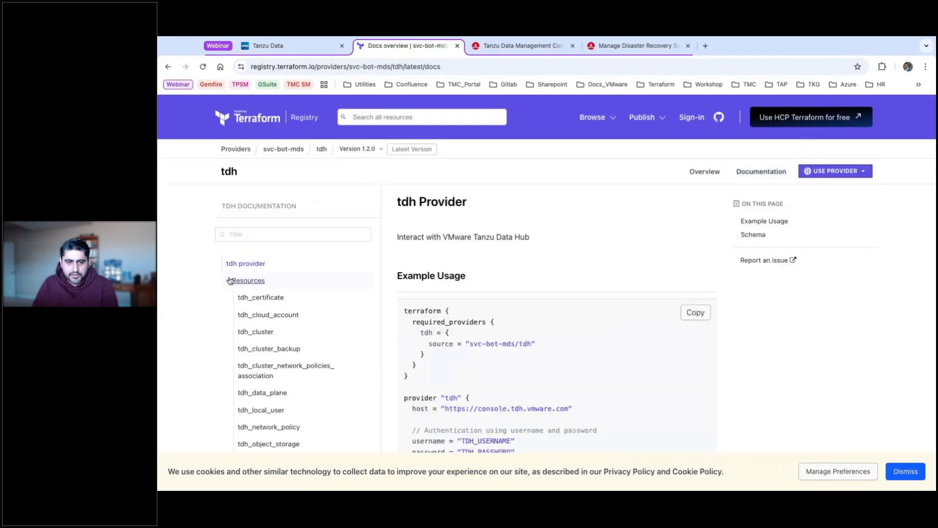
scroll(300, 295, down, 2)
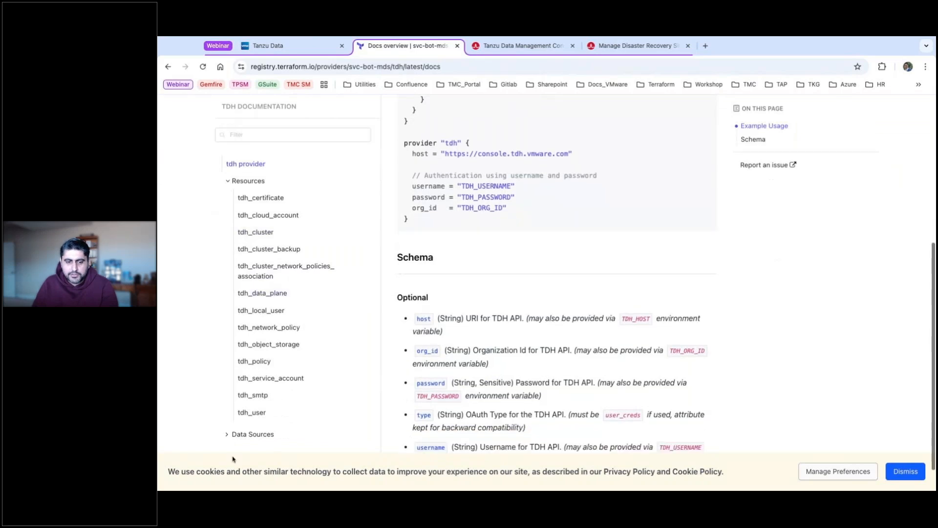
click(304, 52)
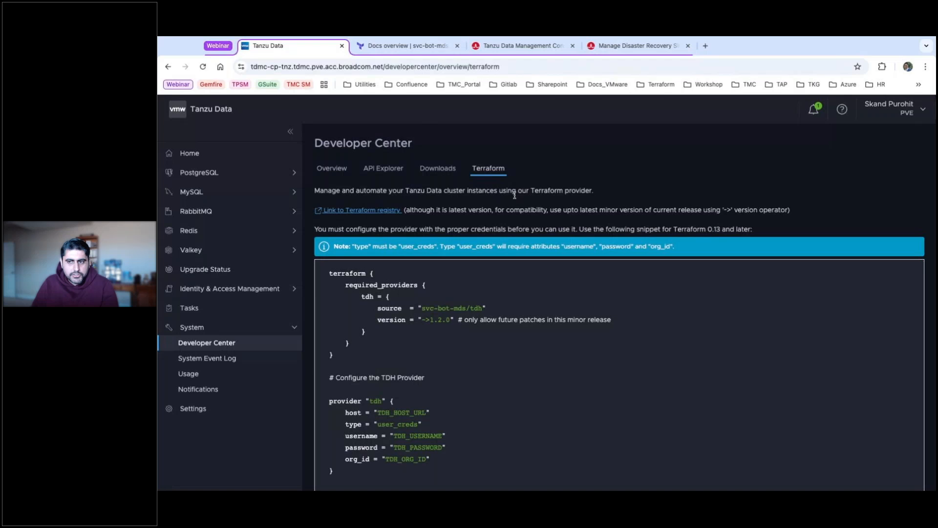
Go back to Tanzu Data Home with the PostgreSQL, MySQL, RabbitMQ, Redis and Valkey cards.
scroll(514, 195, down, 3)
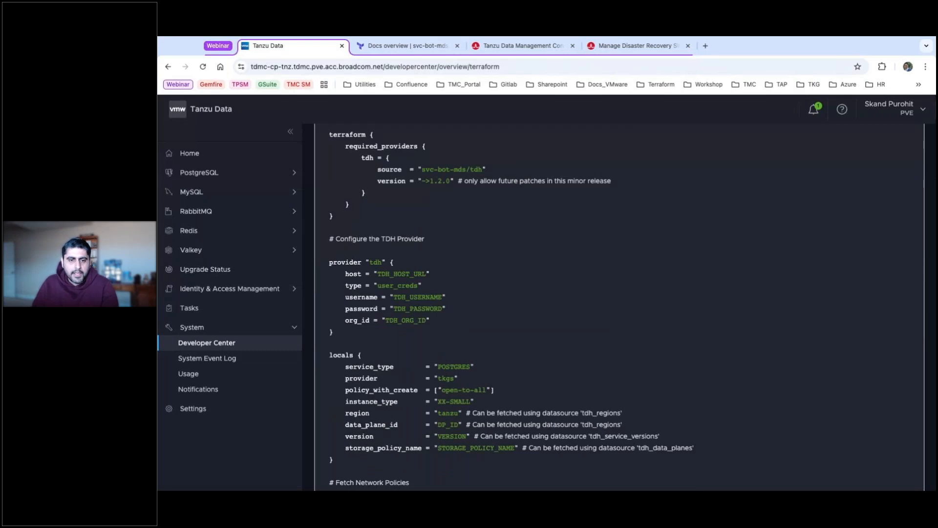
scroll(422, 221, up, 3)
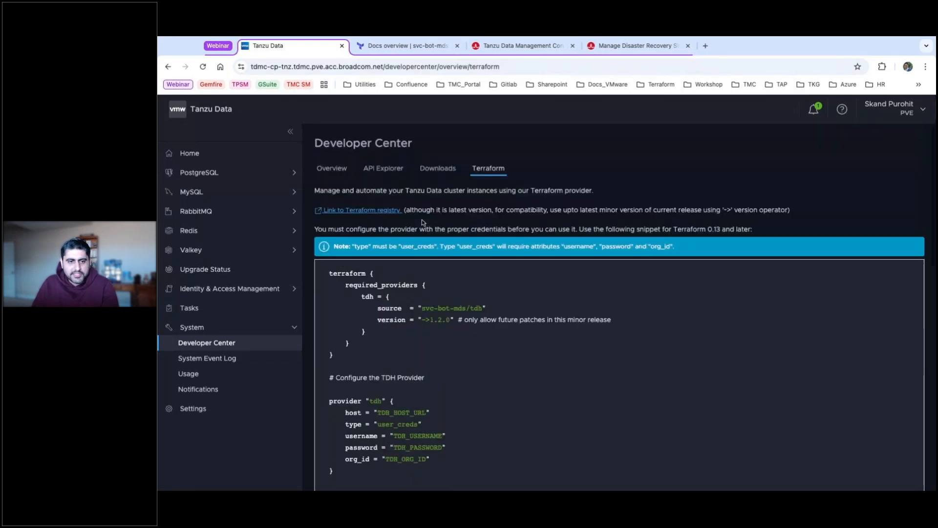
click(200, 155)
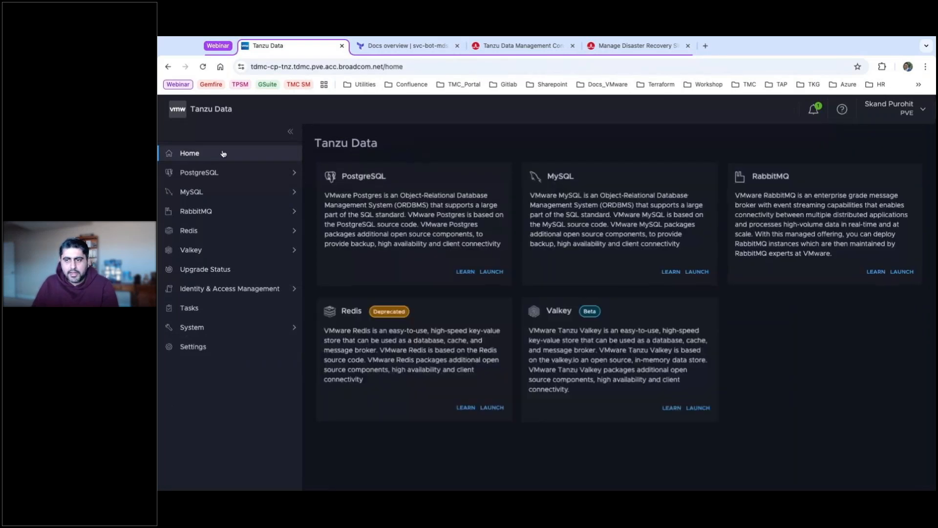
key(super+Tab)
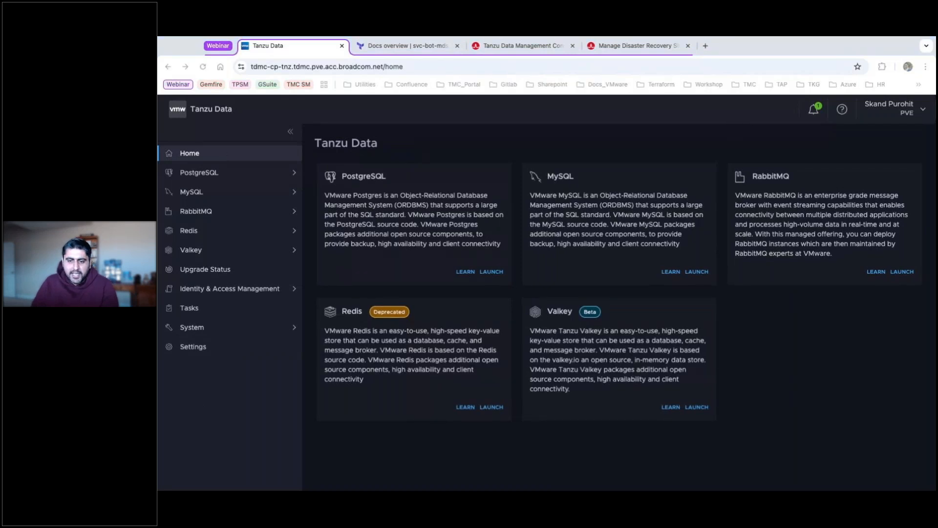